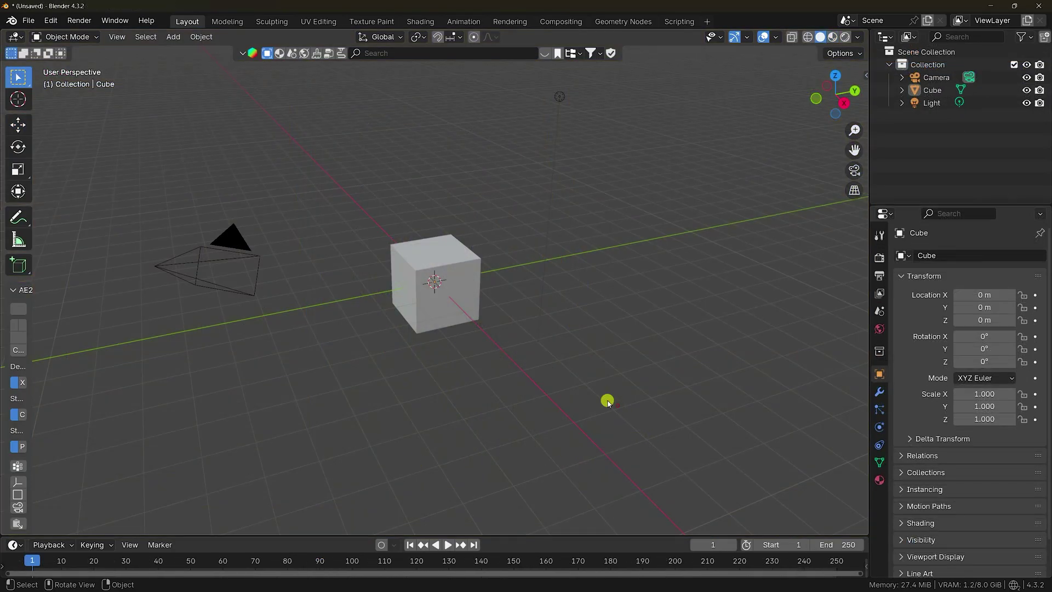
Delete the default cube, camera and light from the scene.
left_click_drag(607, 401, 187, 195)
key("Delete")
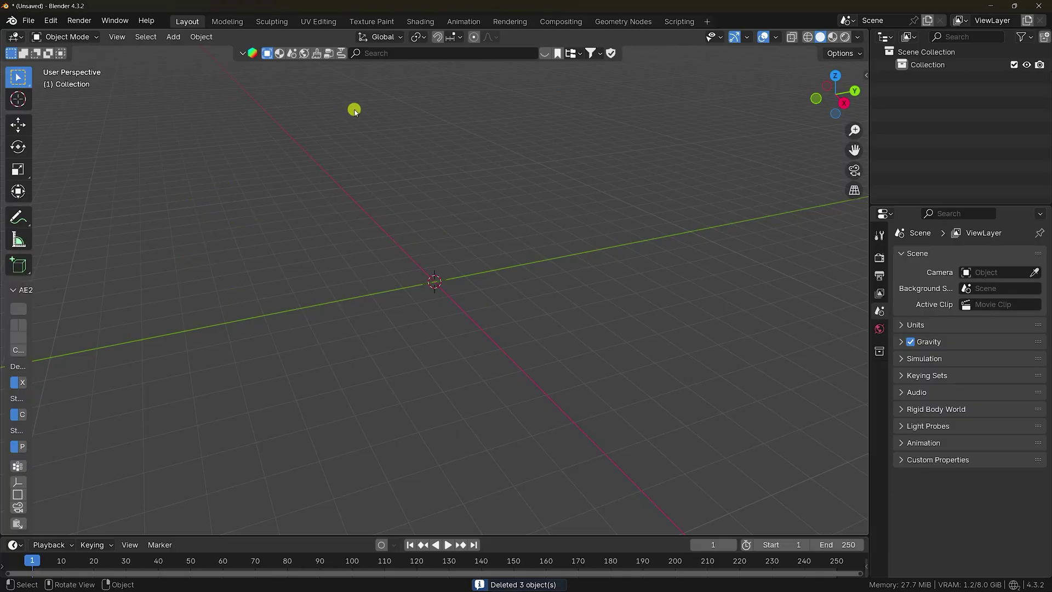
Search the asset library for "facewash", import the yellow "Face wash" pump bottle model and close the results.
left_click(383, 54)
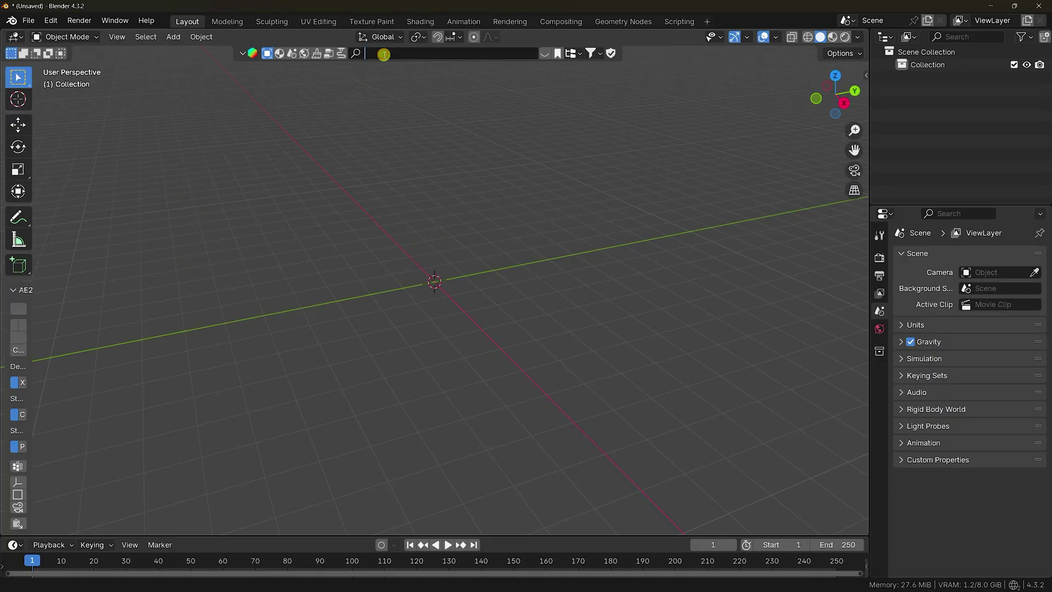
type("facewash")
key("Return")
mouse_move(184, 125)
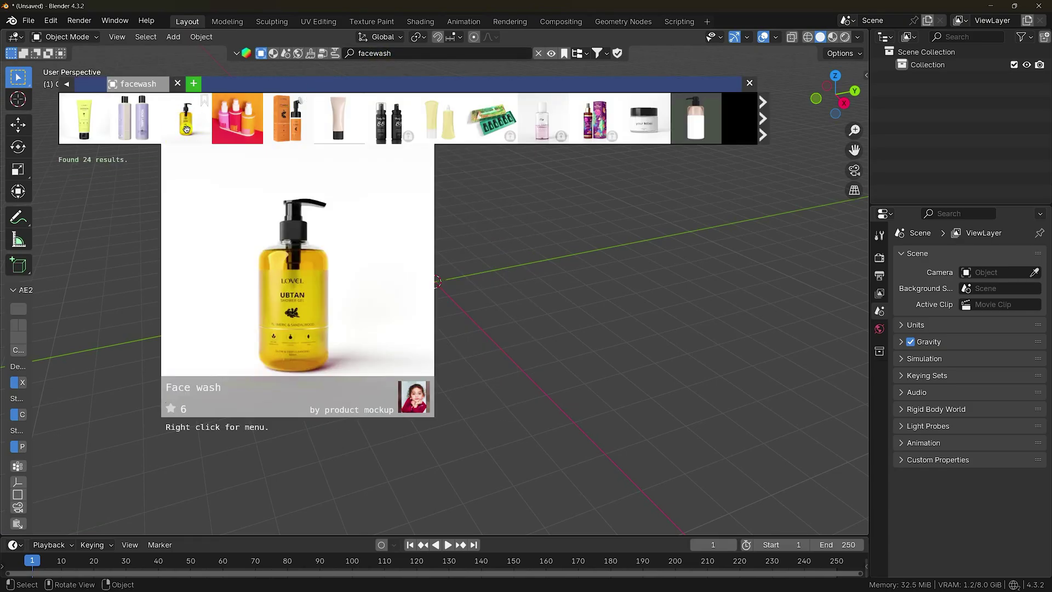
left_click(186, 130)
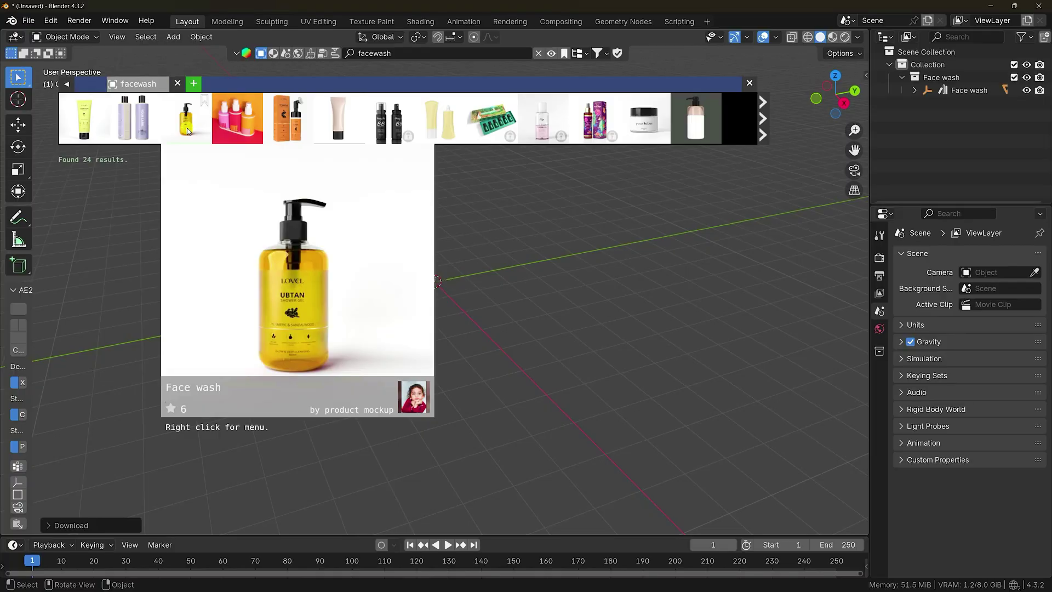
middle_click_drag(630, 329, 796, 255)
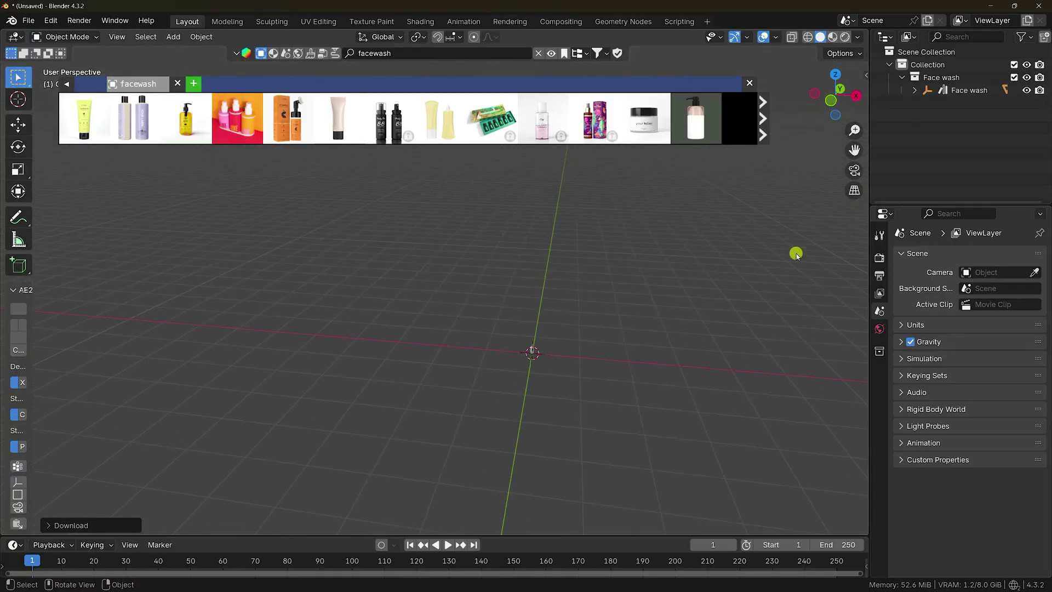
middle_click_drag(839, 196, 678, 127)
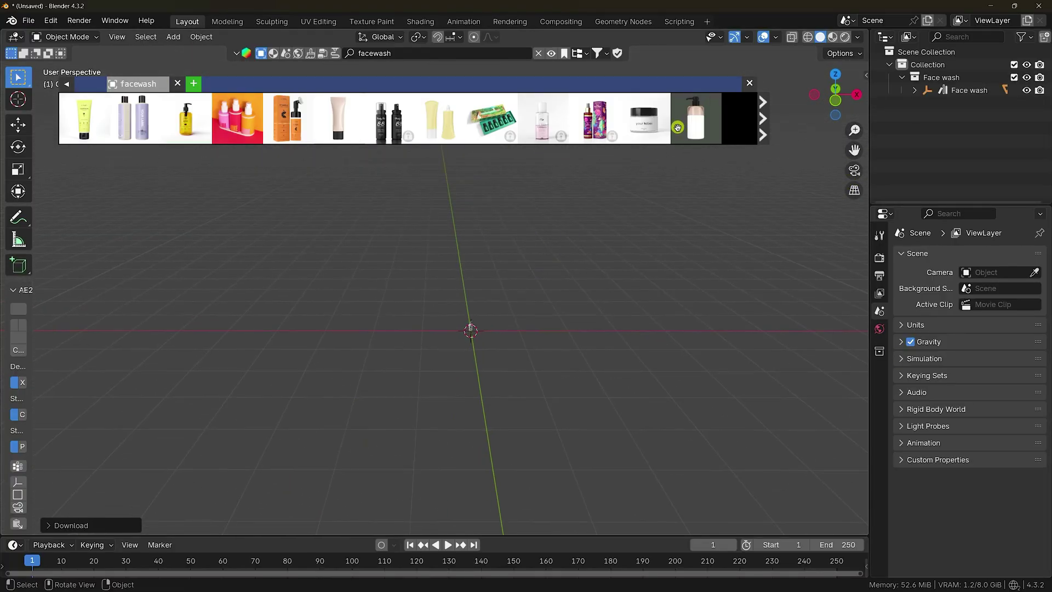
left_click(748, 84)
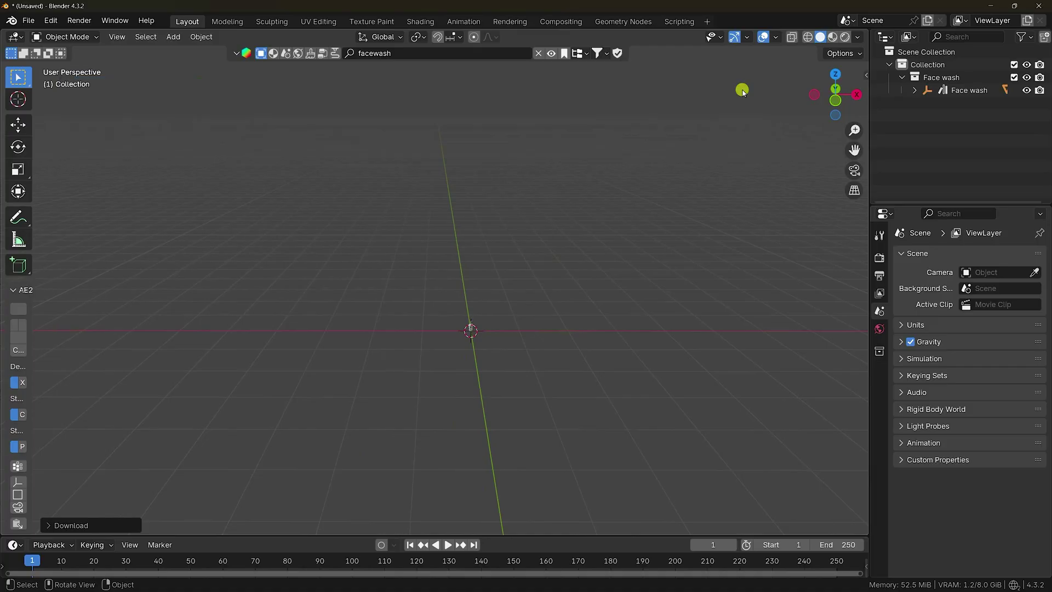
Scale the imported Face wash bottle up uniformly to a scale of about 18.035.
key("s")
left_click(587, 268)
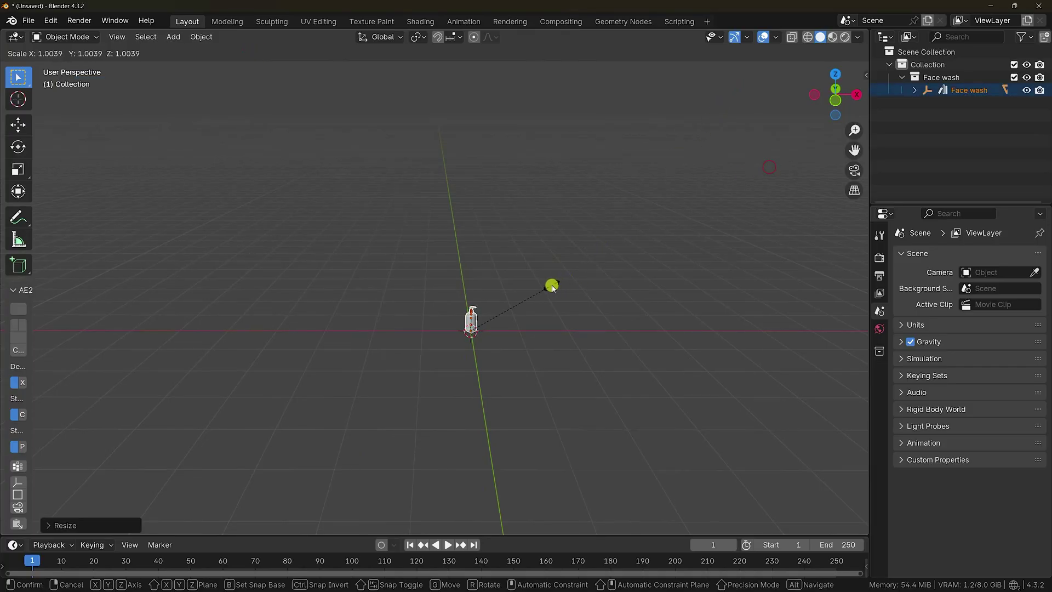
key("s")
left_click(744, 217)
left_click(966, 90)
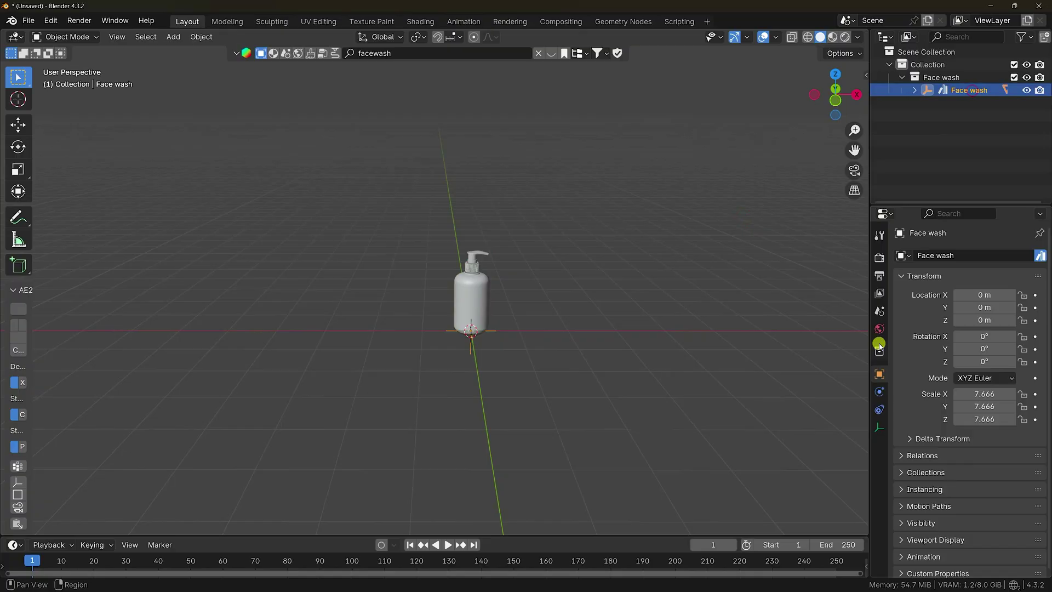
middle_click_drag(566, 291, 511, 286, "shift")
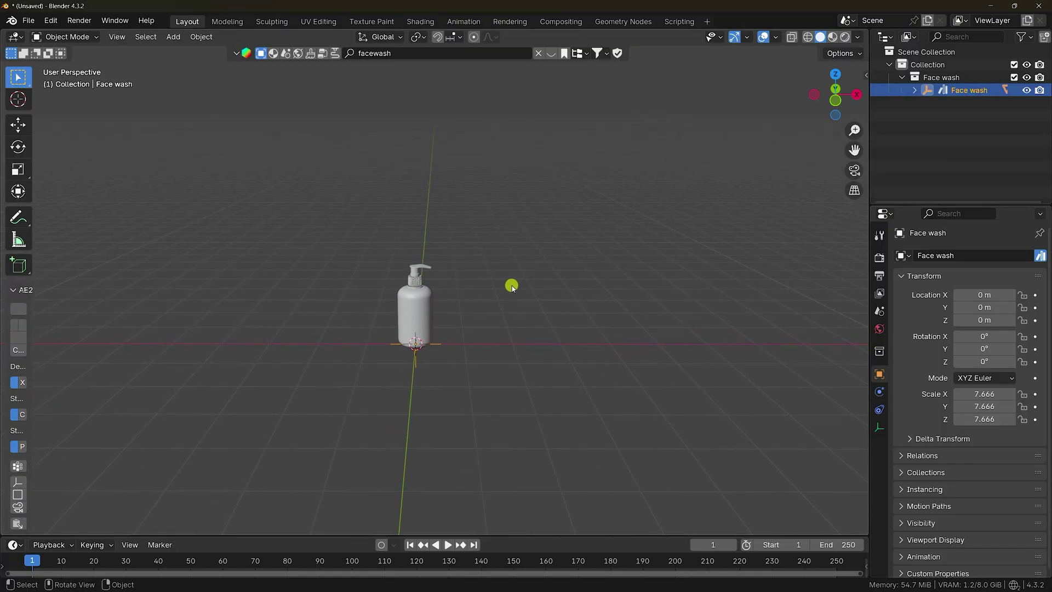
key("s")
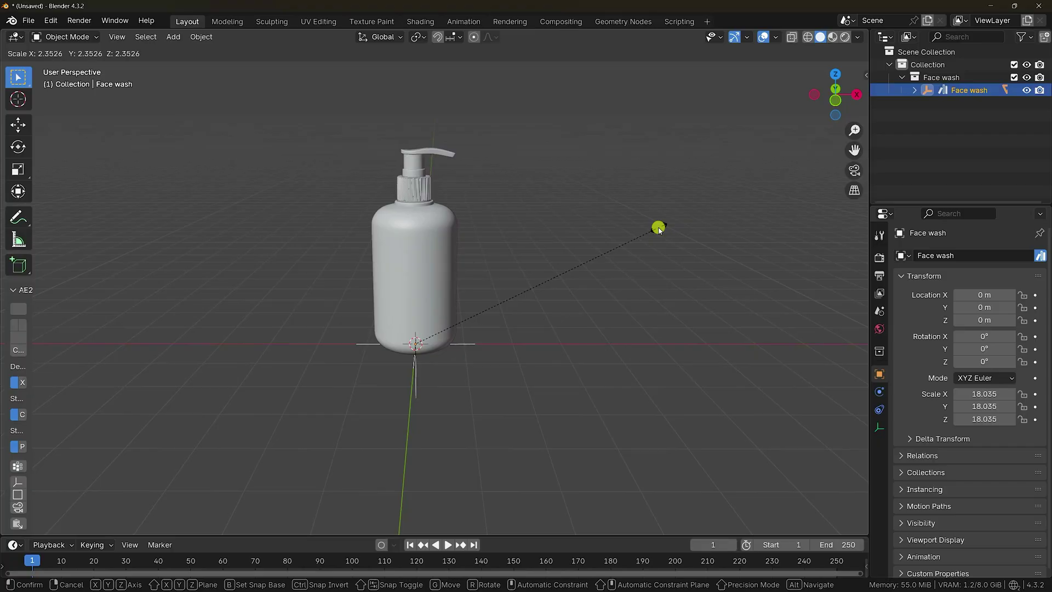
left_click(658, 229)
Unlink the Face wash parent empty from its collection, leaving only the bottle's mesh parts.
scroll(617, 287, "up", 3)
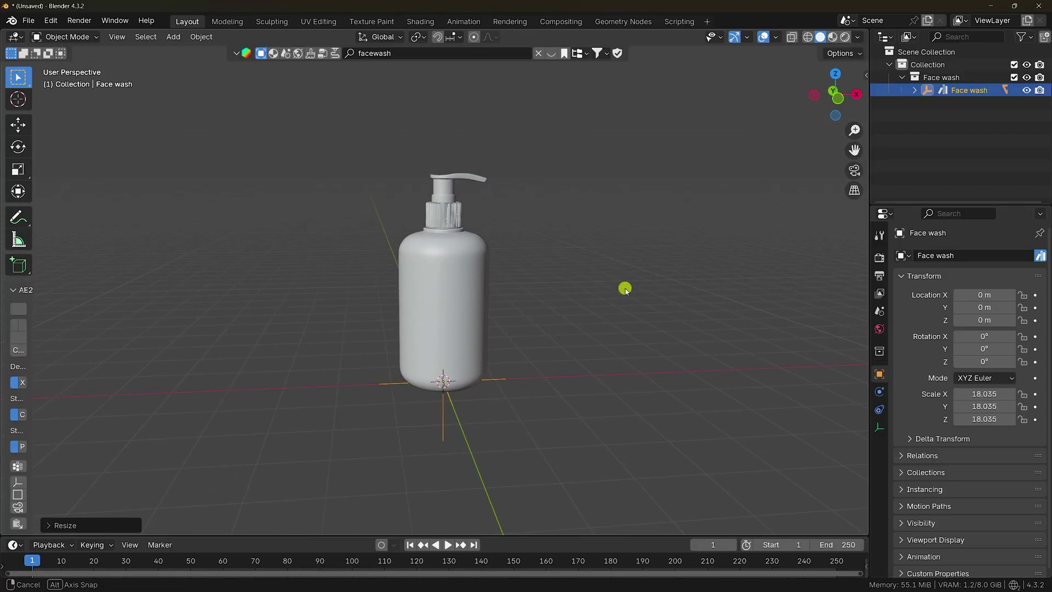
middle_click_drag(429, 230, 449, 244, "shift")
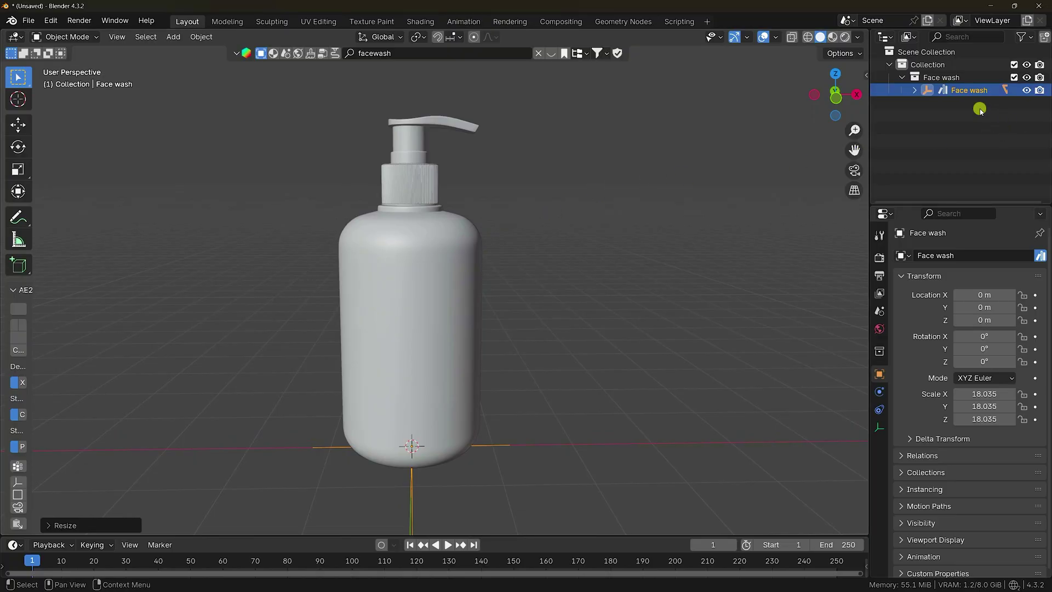
left_click(960, 91)
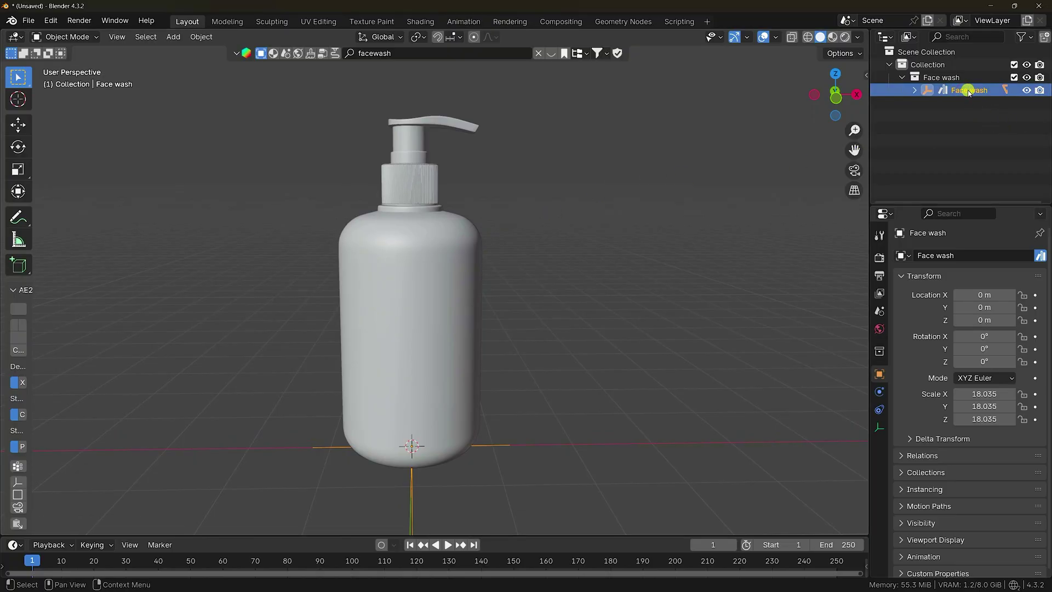
right_click(968, 92)
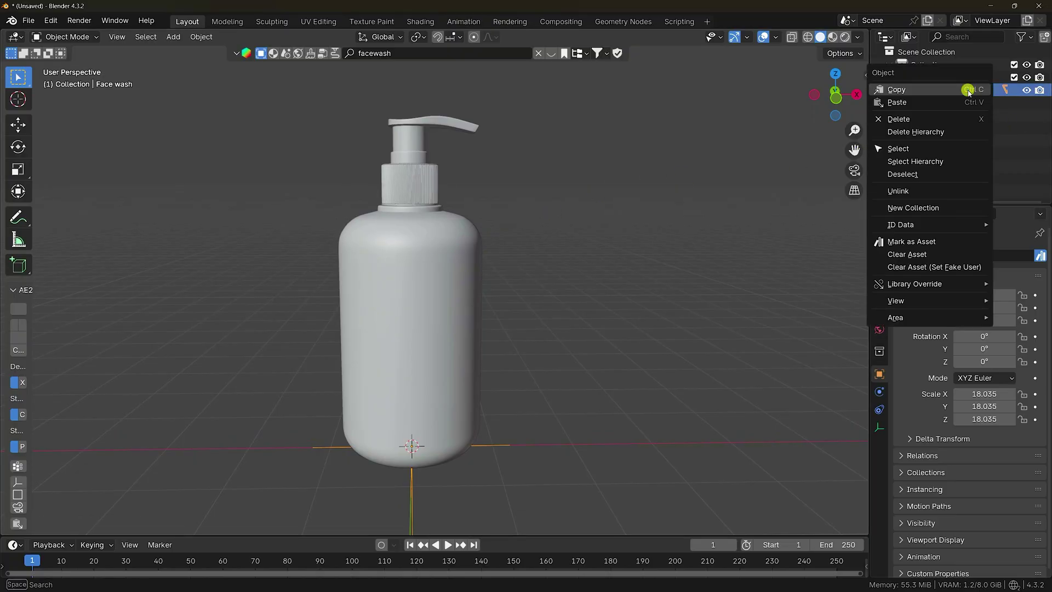
left_click(912, 191)
Select all the bottle's mesh parts with Torus as the active object and join them into one object.
left_click(947, 104)
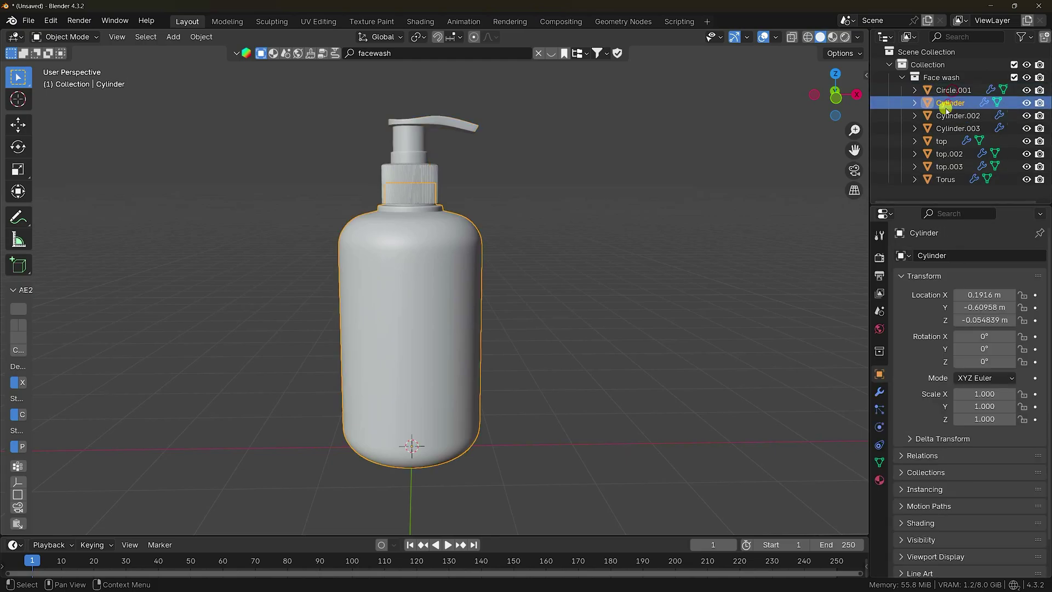
left_click(957, 115)
left_click(957, 128)
left_click(941, 141)
left_click(946, 180)
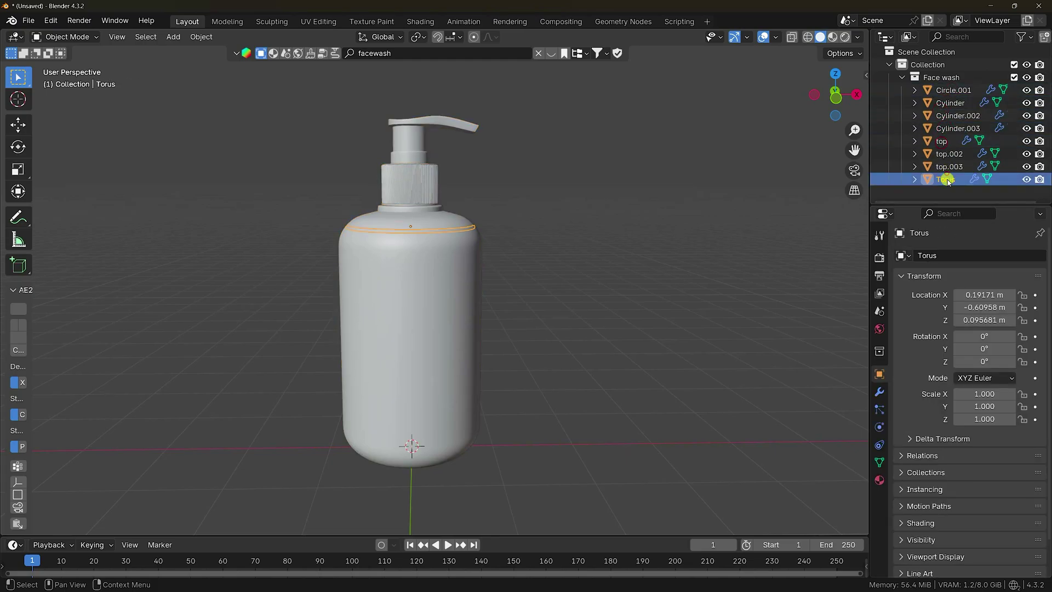
key("a")
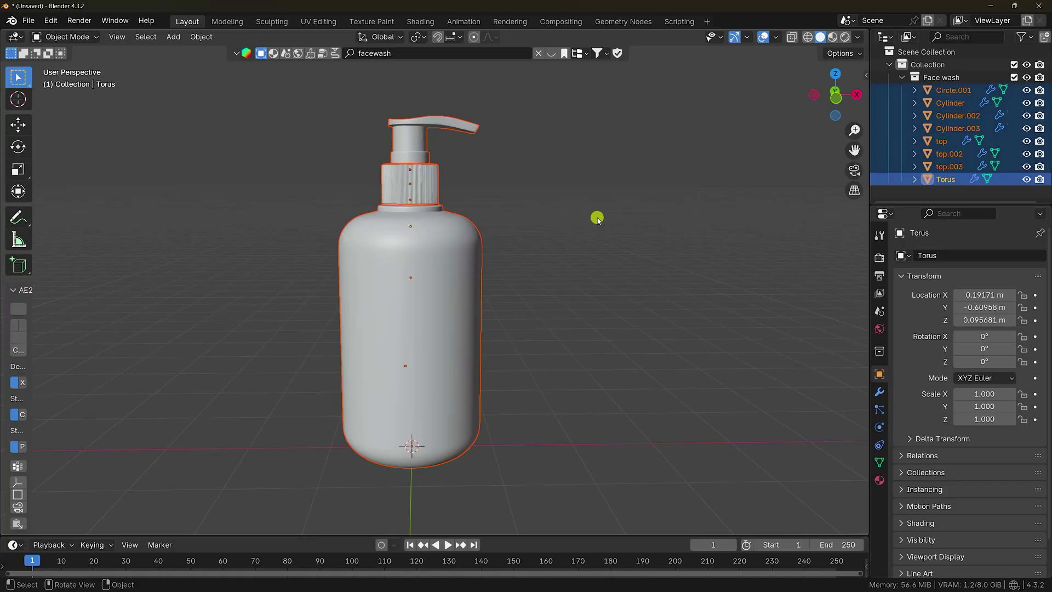
right_click(453, 241)
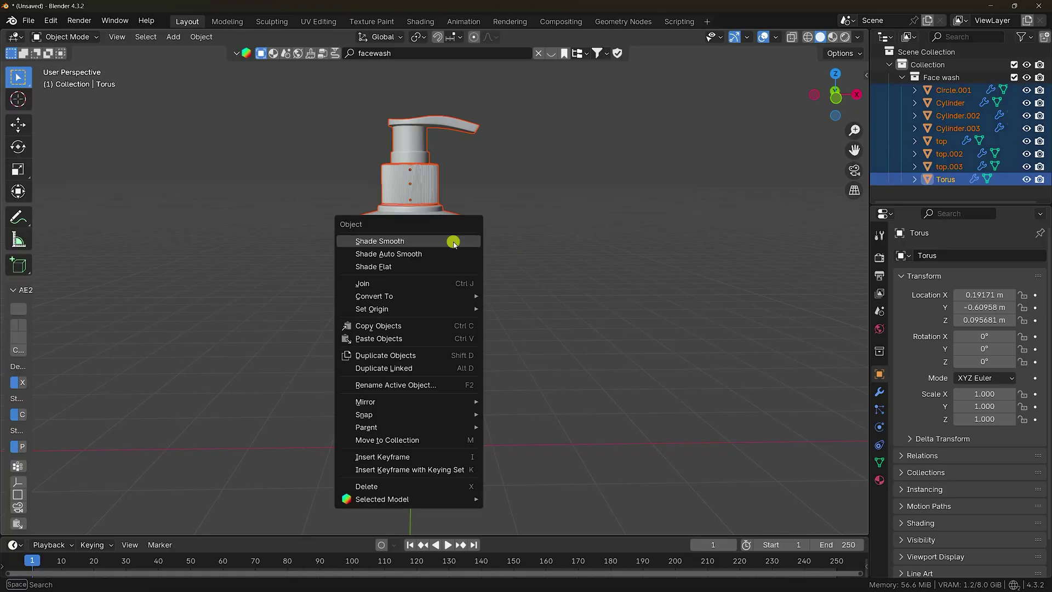
left_click(365, 284)
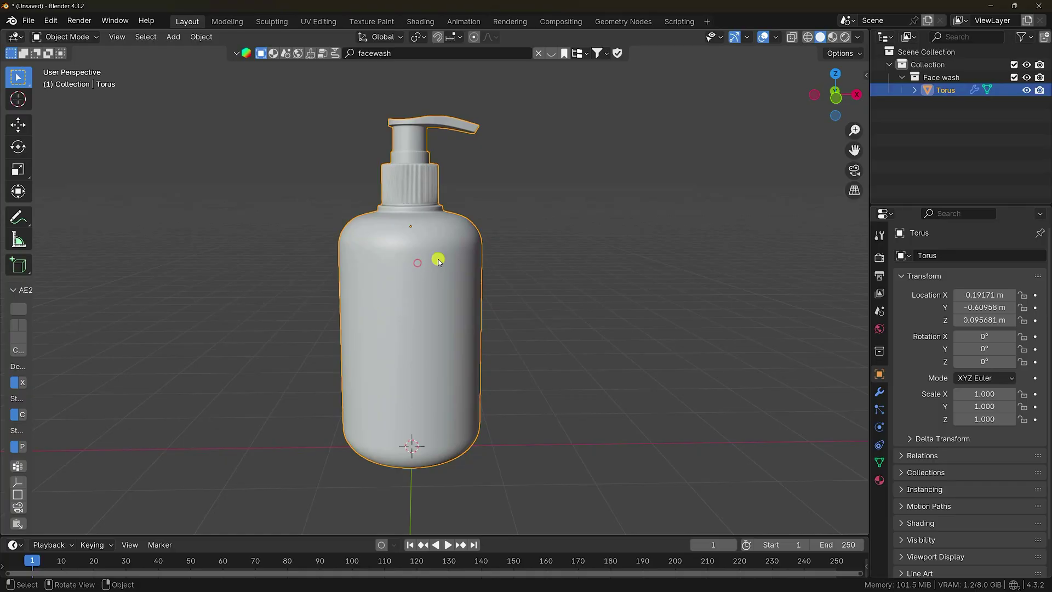
Delete the nested Face wash collection while keeping the joined bottle mesh.
left_click(935, 127)
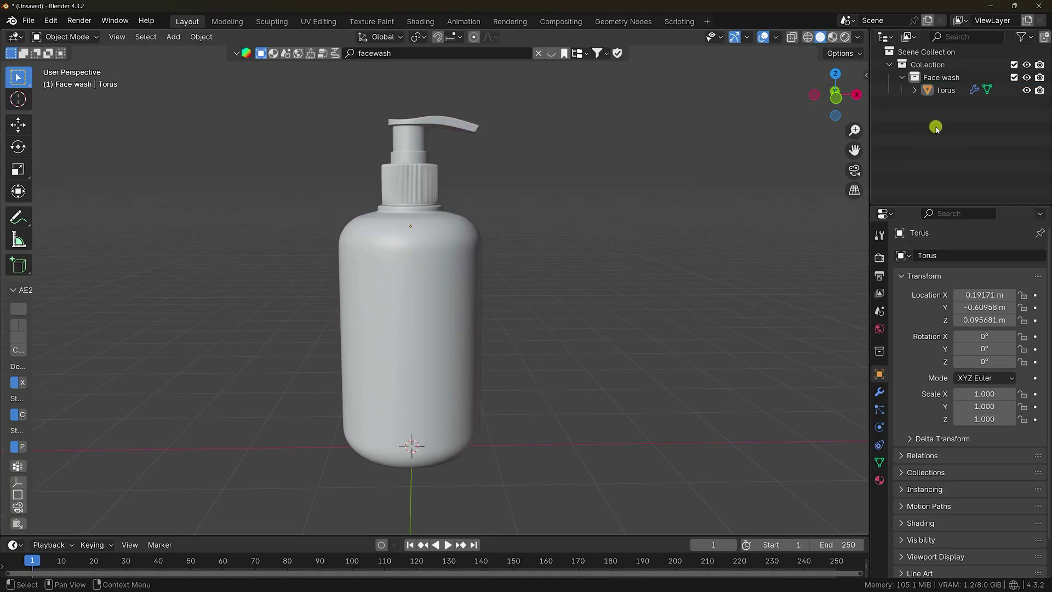
left_click(941, 78)
key("x")
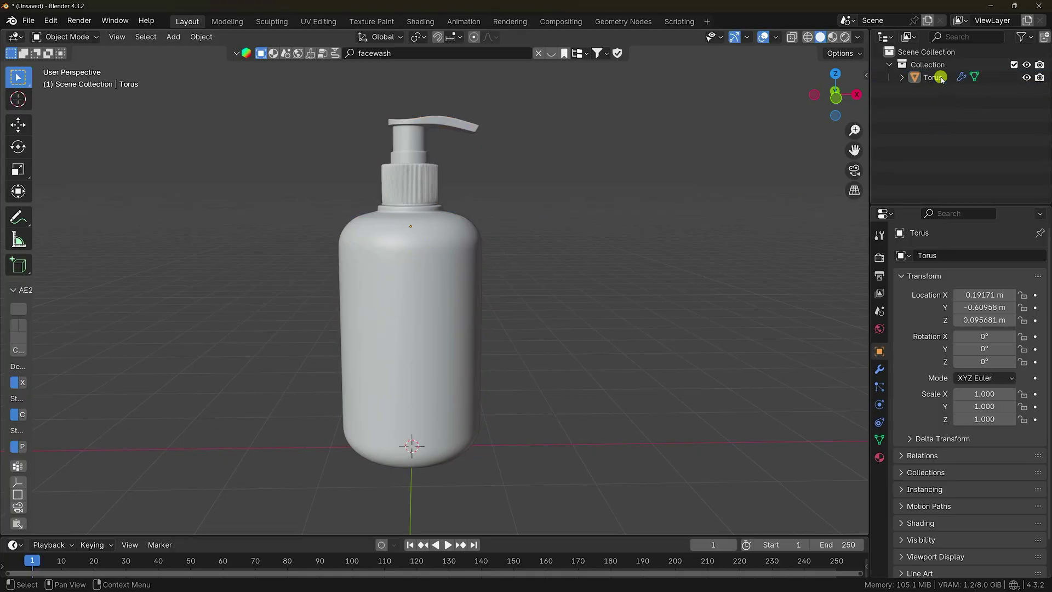
Rename the joined Torus object to FACEWASH.
left_click(934, 77)
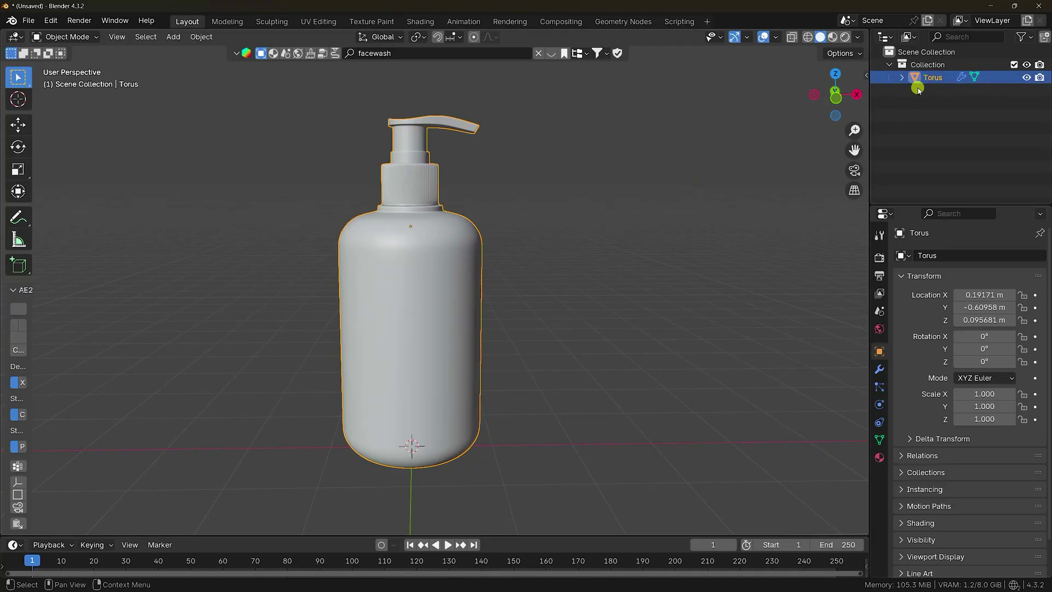
double_click(926, 79)
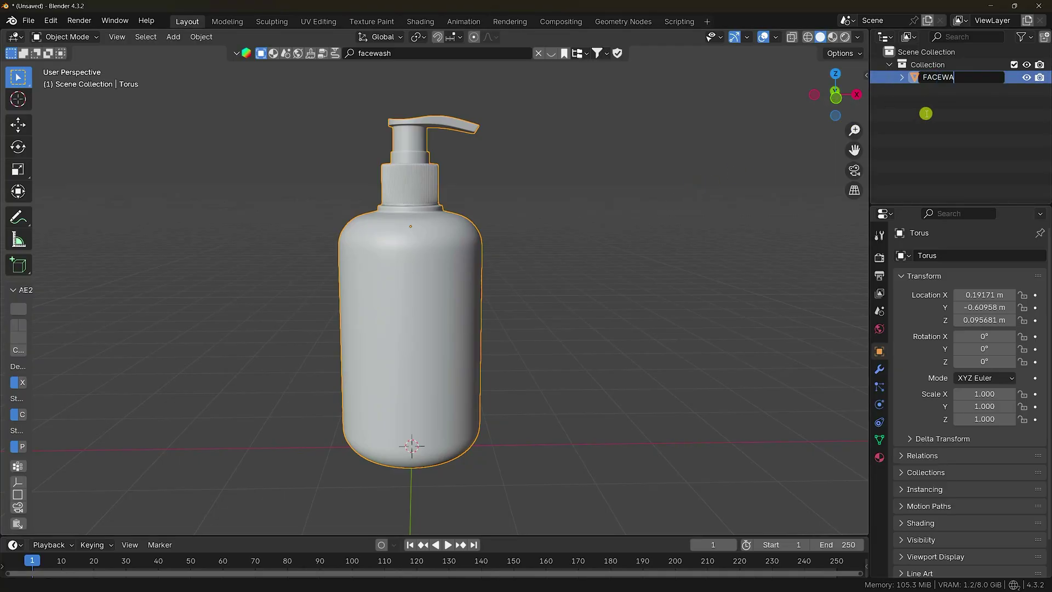
key("Return")
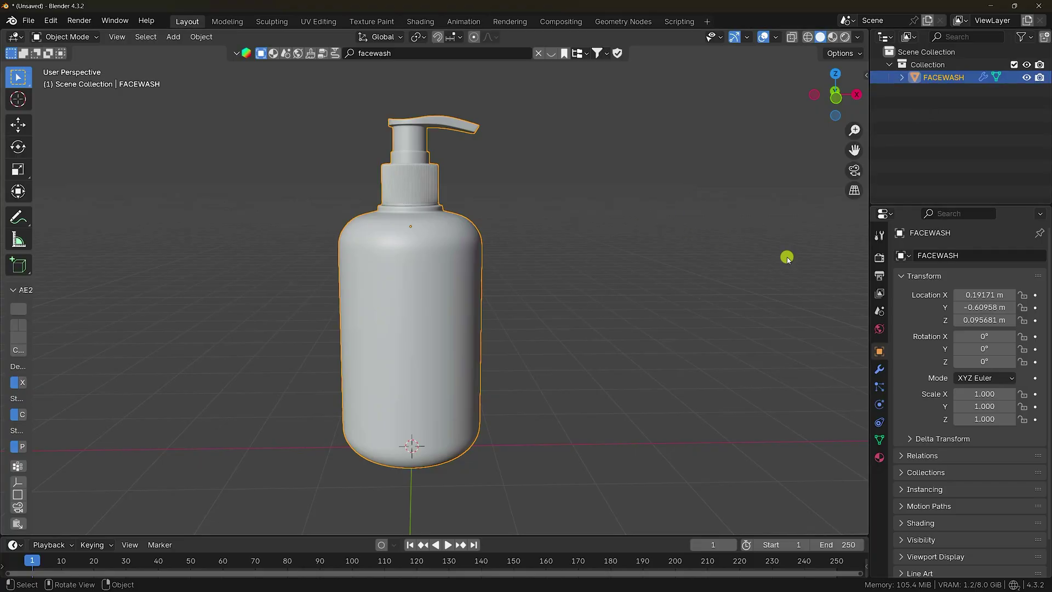
Activate the Move tool for the bottle and set its origin to the geometry.
scroll(482, 227, "down", 3)
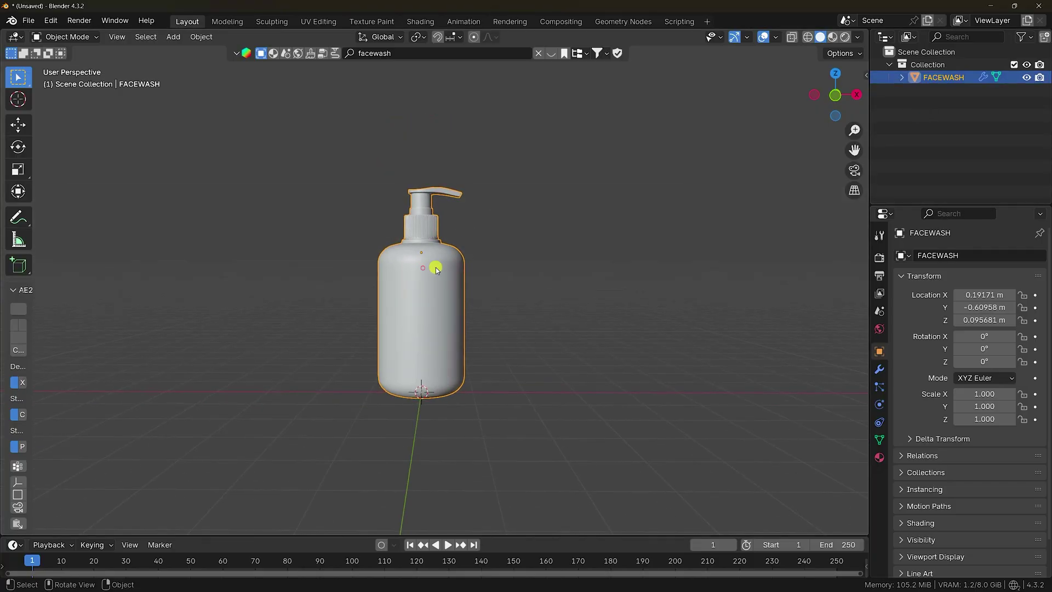
left_click(22, 125)
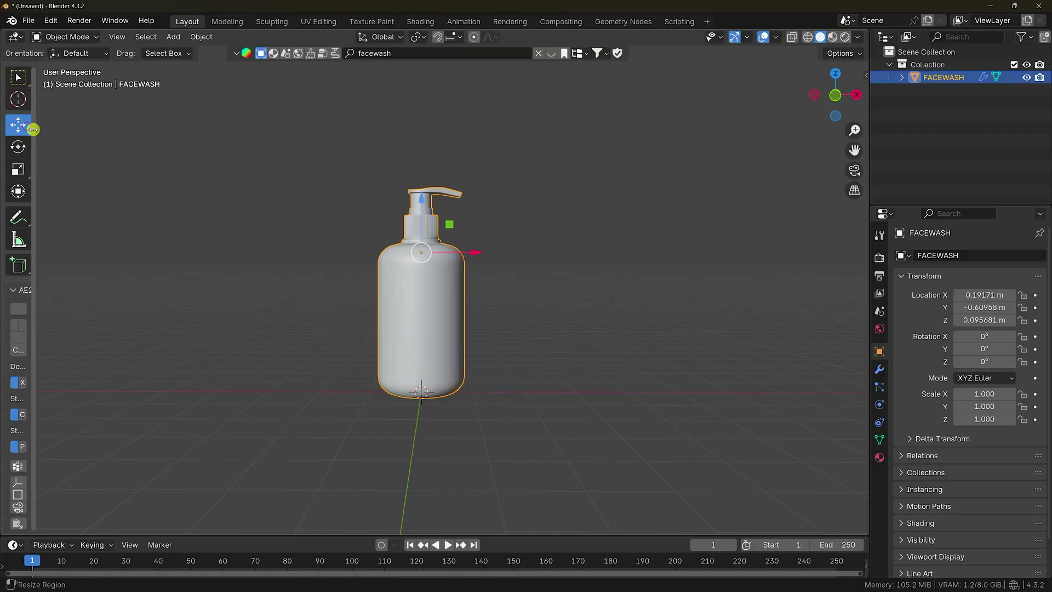
left_click(202, 39)
mouse_move(223, 66)
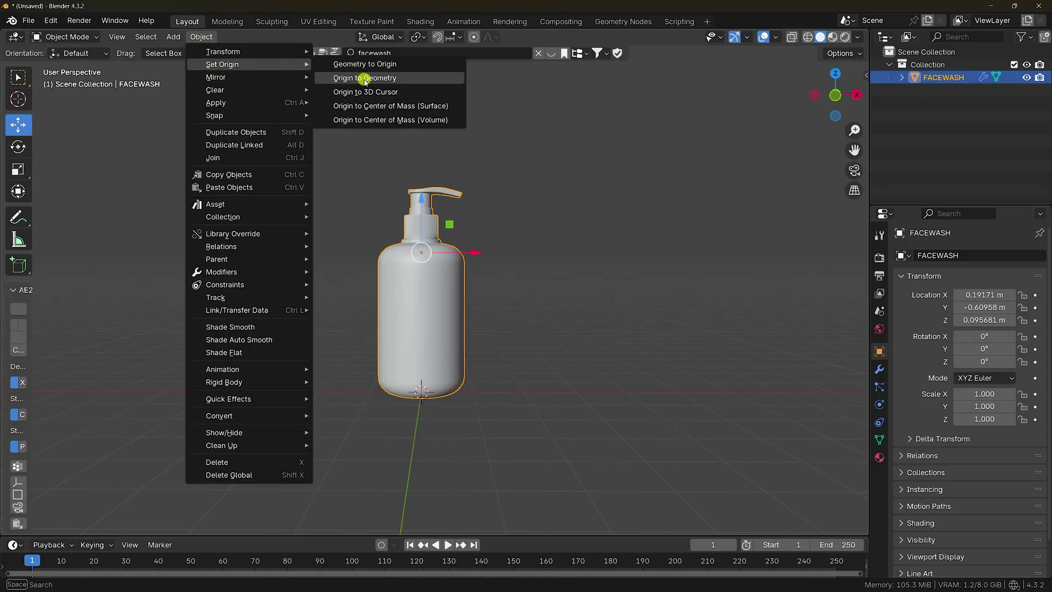
left_click(364, 79)
Set the bottle's origin to the 3D cursor at its base.
left_click(217, 37)
mouse_move(225, 64)
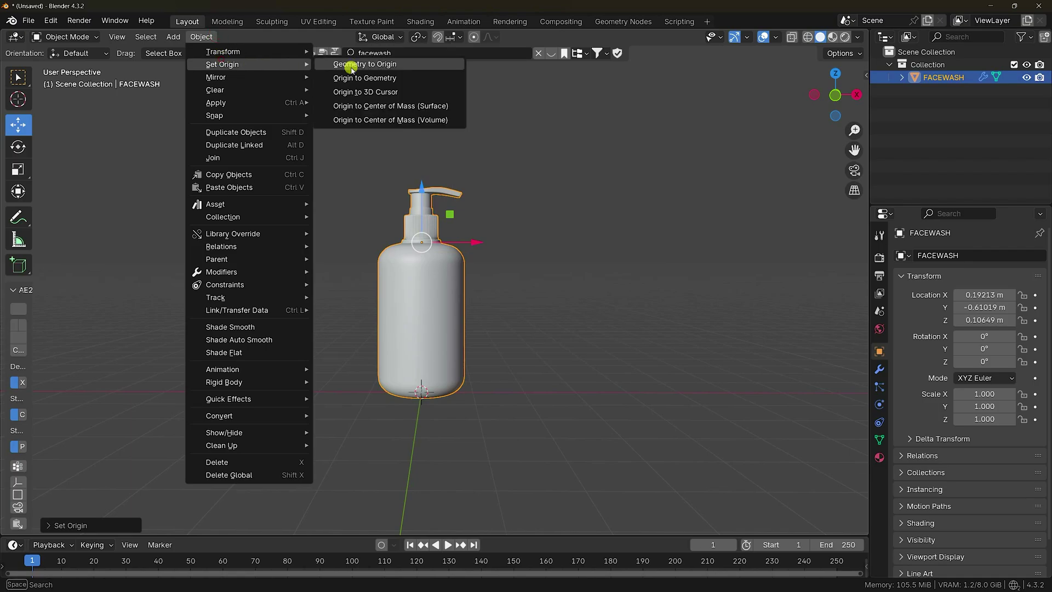
left_click(382, 92)
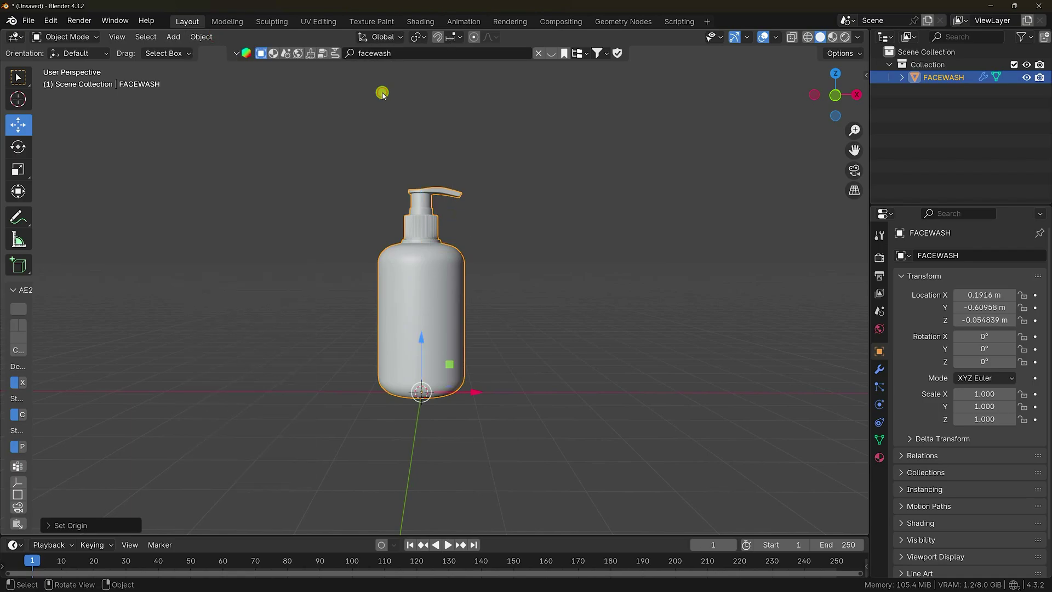
Tilt the bottle by setting its Y rotation to -25°.
scroll(436, 282, "up", 2)
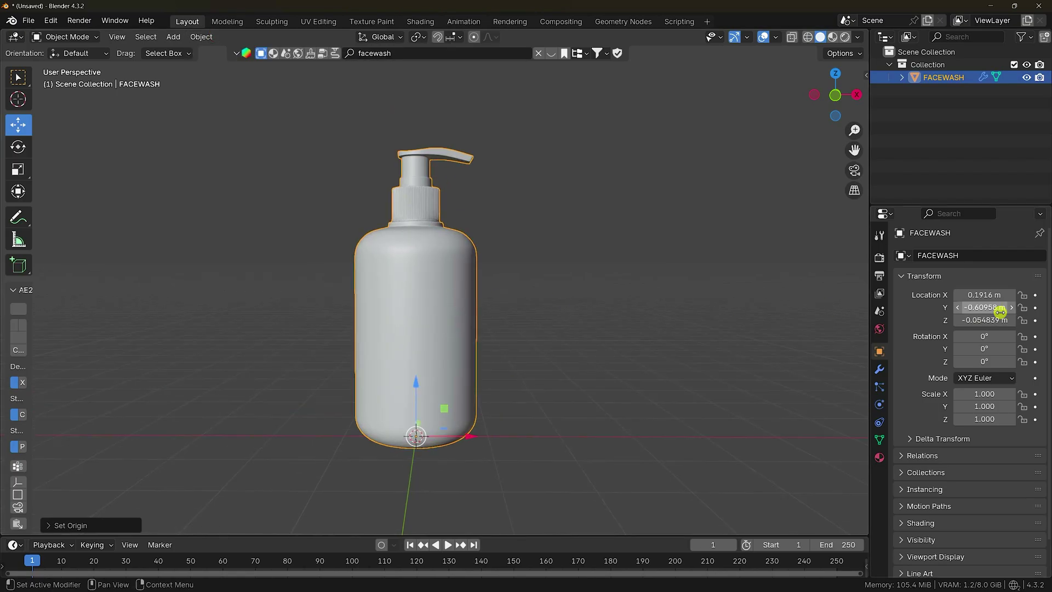
middle_click_drag(554, 333, 547, 338)
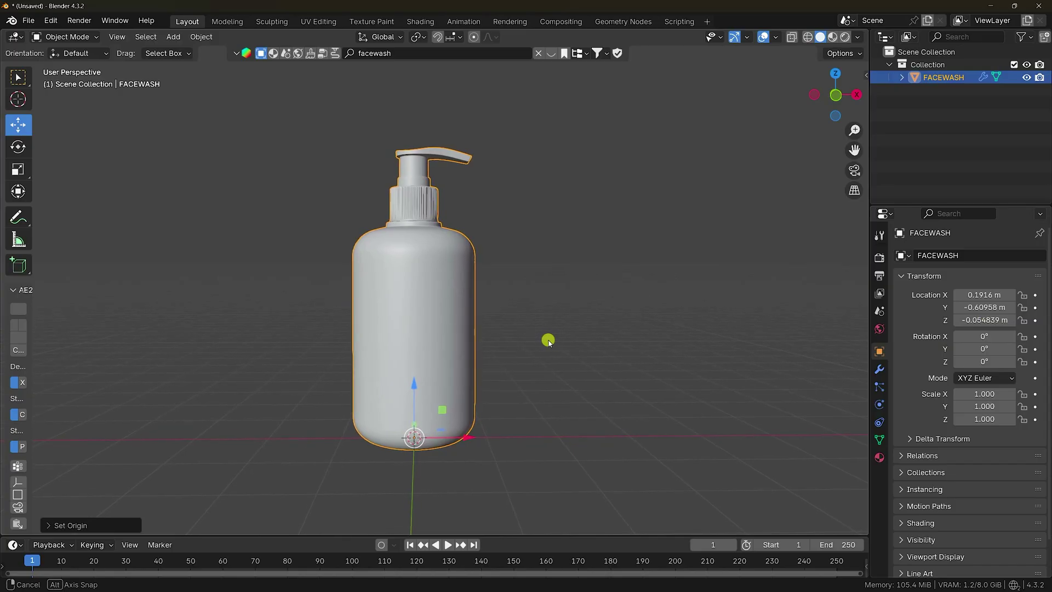
left_click_drag(977, 348, 122, 349)
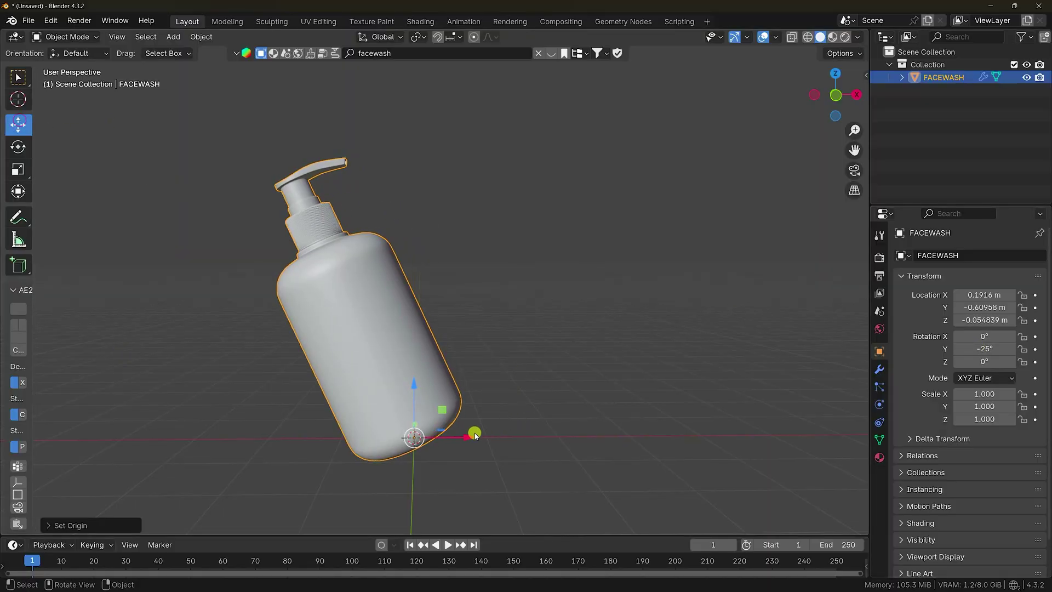
Add an ico sphere at the world origin with 4 subdivisions and a 0.1 m radius.
key("KP_1")
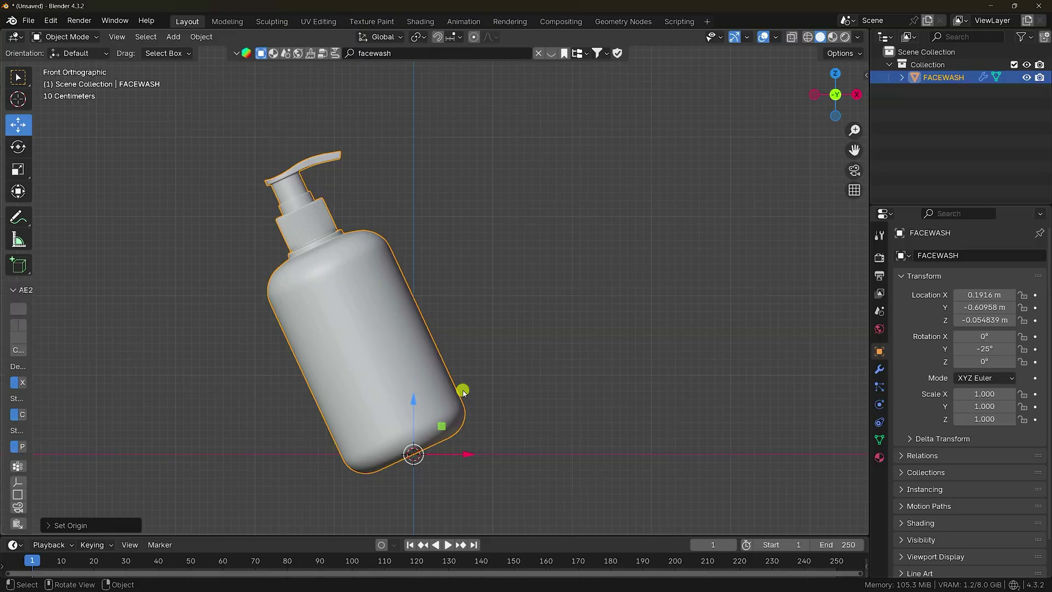
left_click(175, 37)
mouse_move(192, 54)
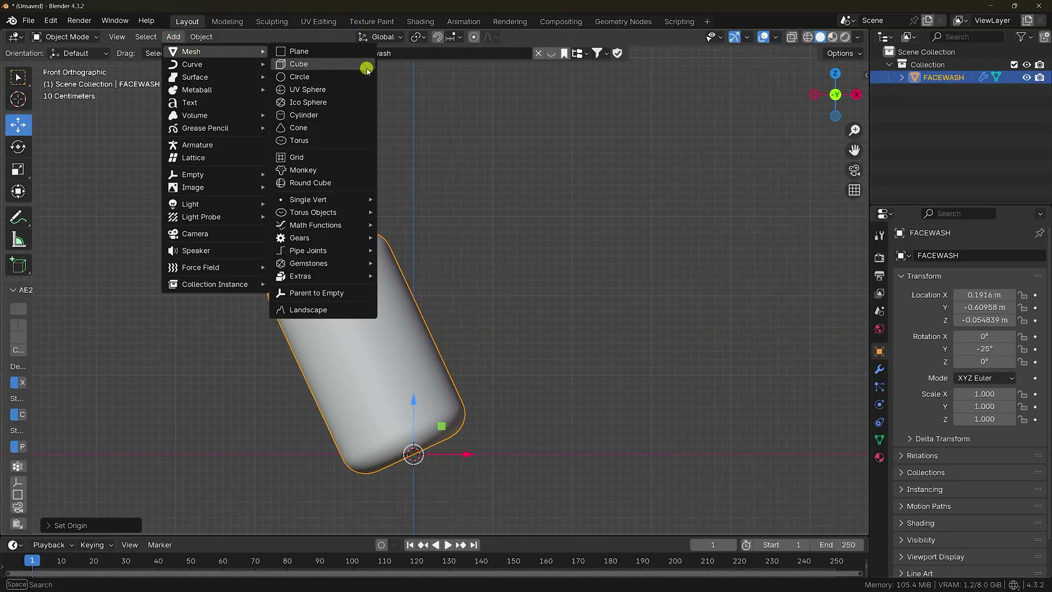
left_click(324, 104)
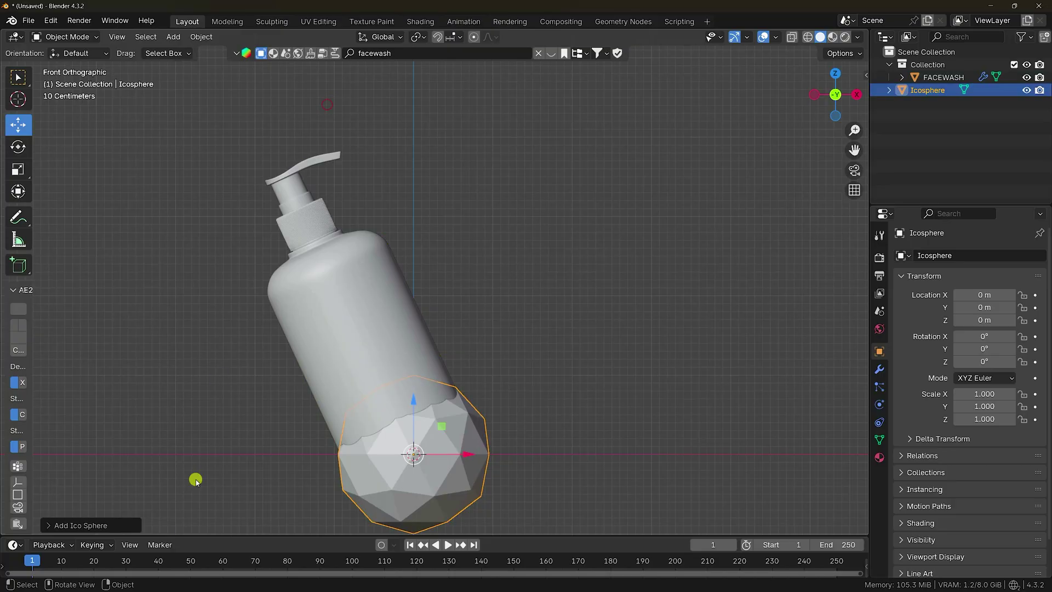
left_click(122, 527)
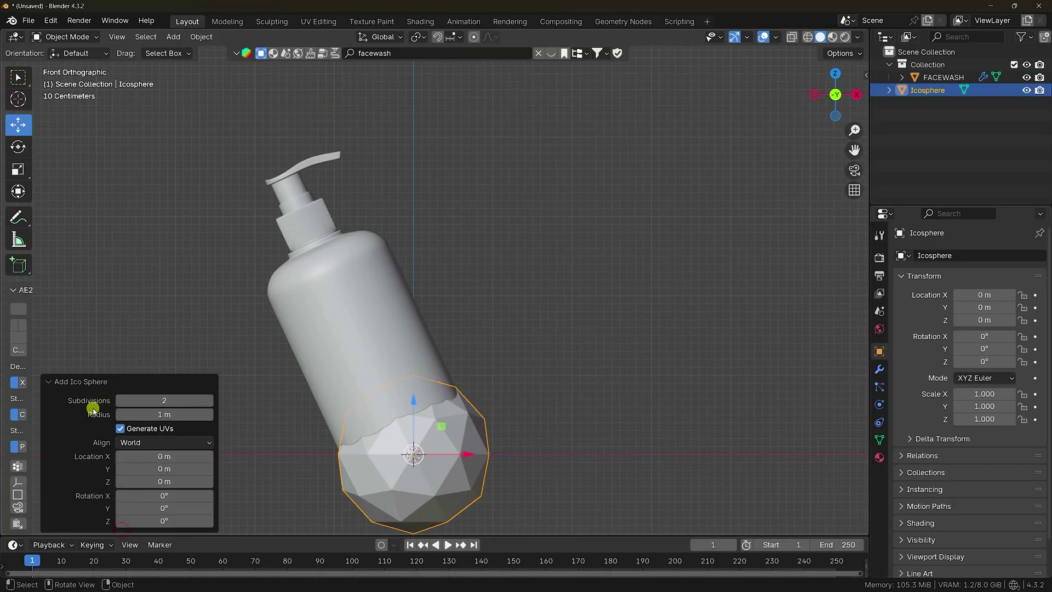
left_click_drag(165, 403, 212, 399)
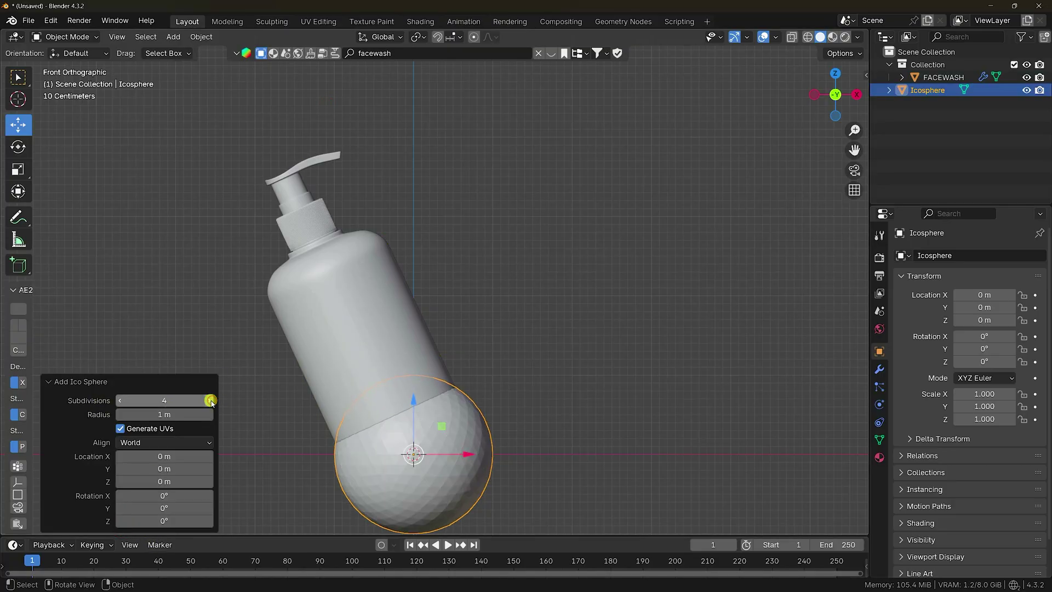
left_click(165, 415)
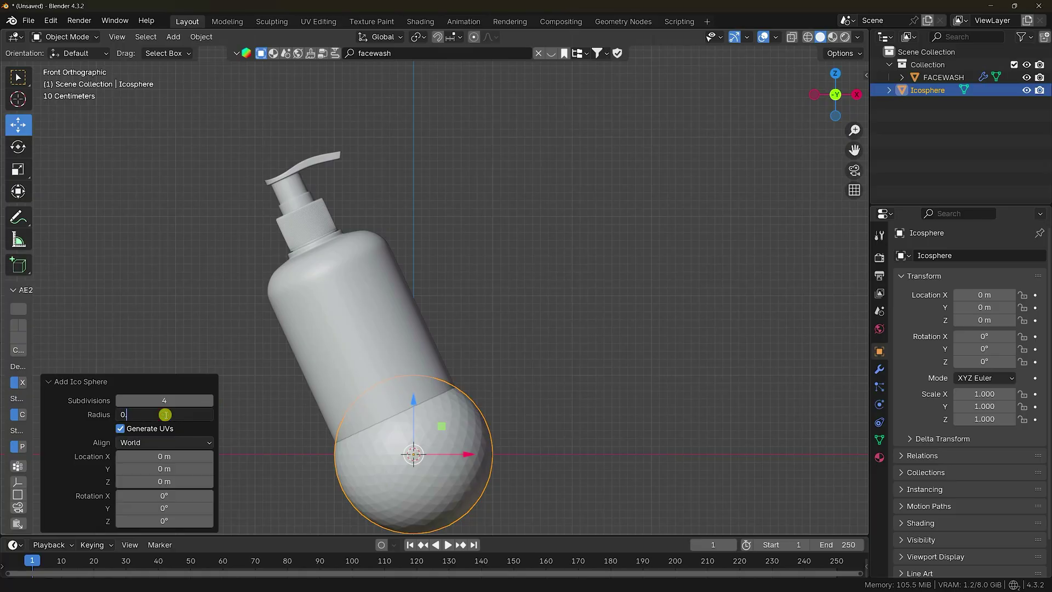
key("Return")
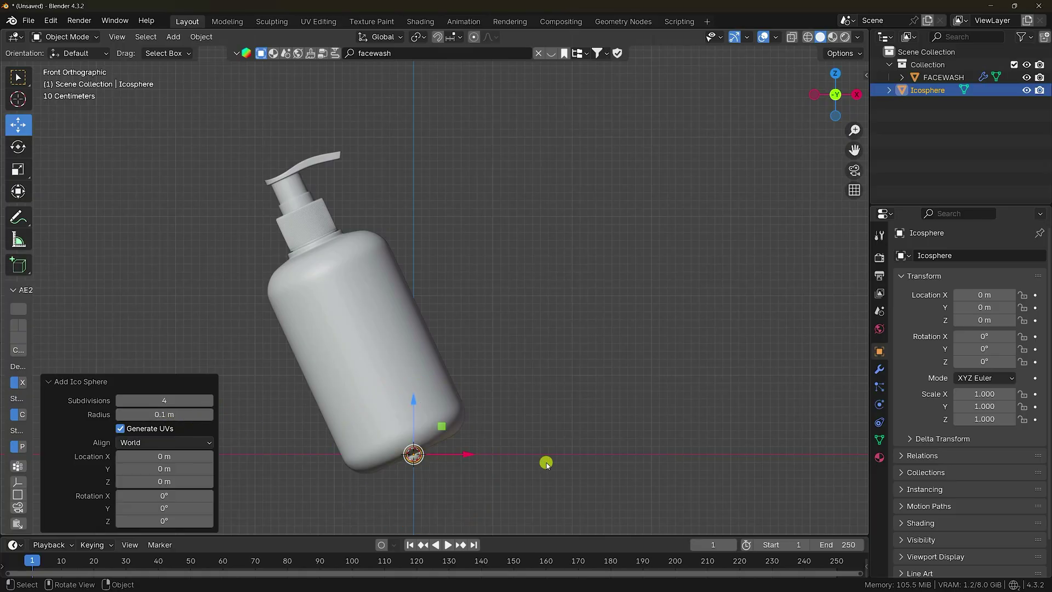
Raise the ico sphere along Z to about 4.71 m, above the pump bottle.
scroll(429, 400, "down", 3)
left_click_drag(418, 330, 449, 188)
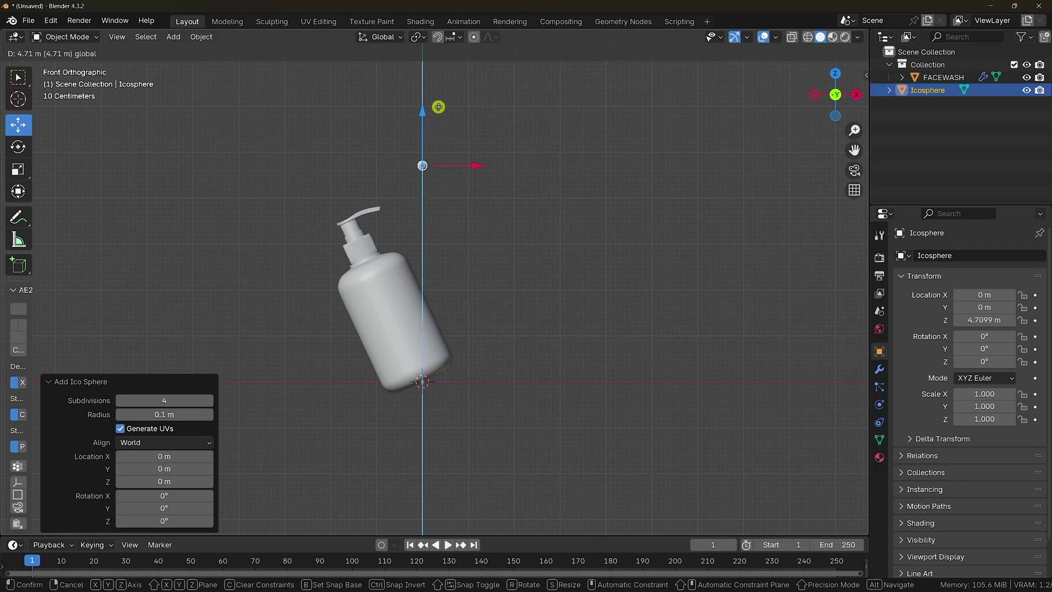
left_click_drag(438, 107, 438, 108)
scroll(438, 132, "up", 2)
middle_click_drag(437, 125, 407, 214, "shift")
scroll(378, 167, "up", 1)
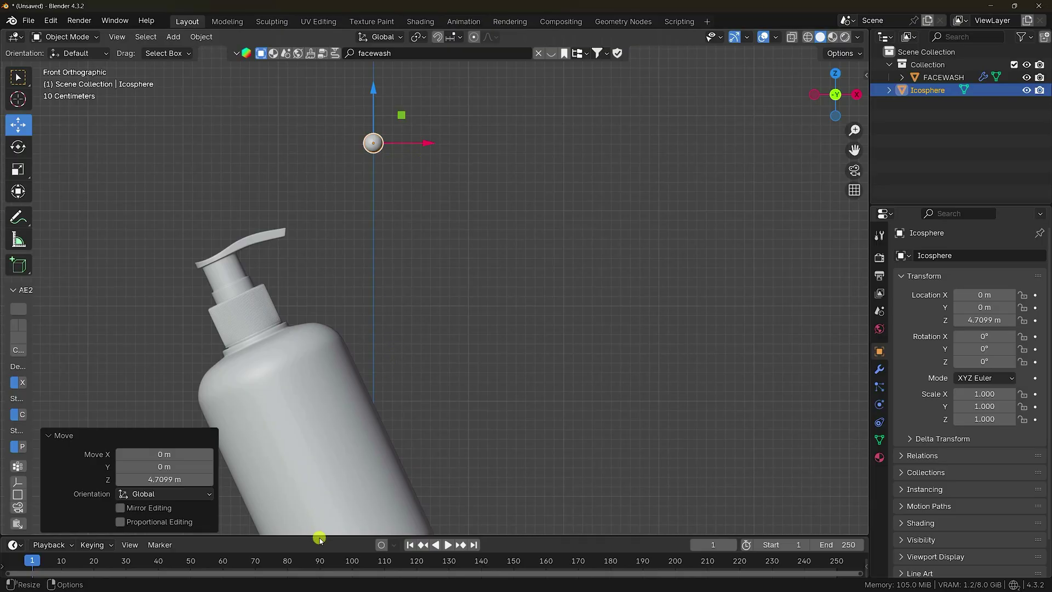
Enlarge the timeline, set the sphere's X location to 0.8 m and keyframe it at frame 1.
left_click_drag(320, 534, 320, 501)
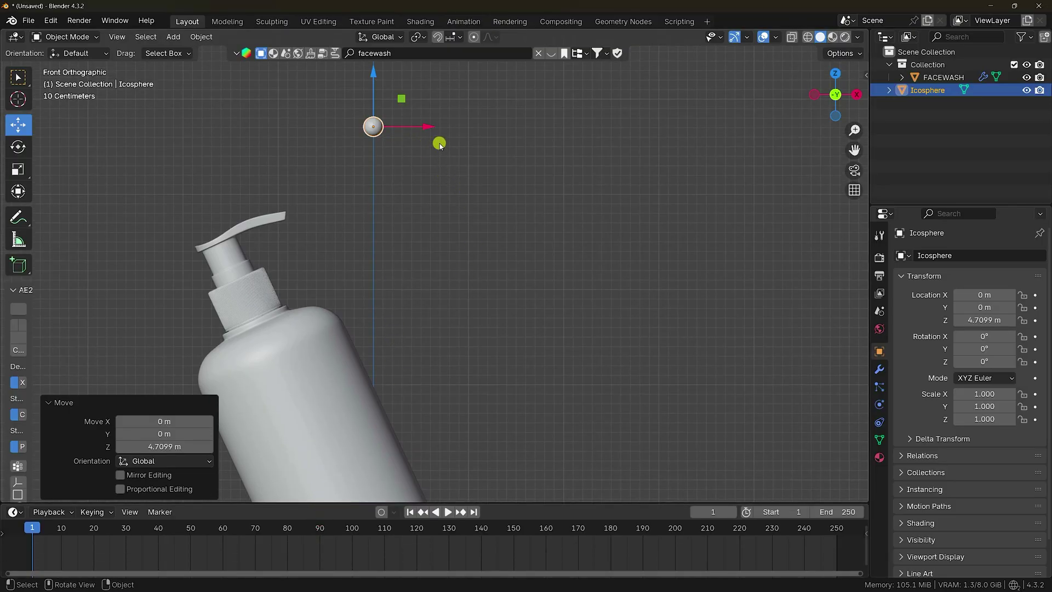
left_click_drag(430, 127, 494, 164)
left_click_drag(981, 294, 984, 293, "ctrl")
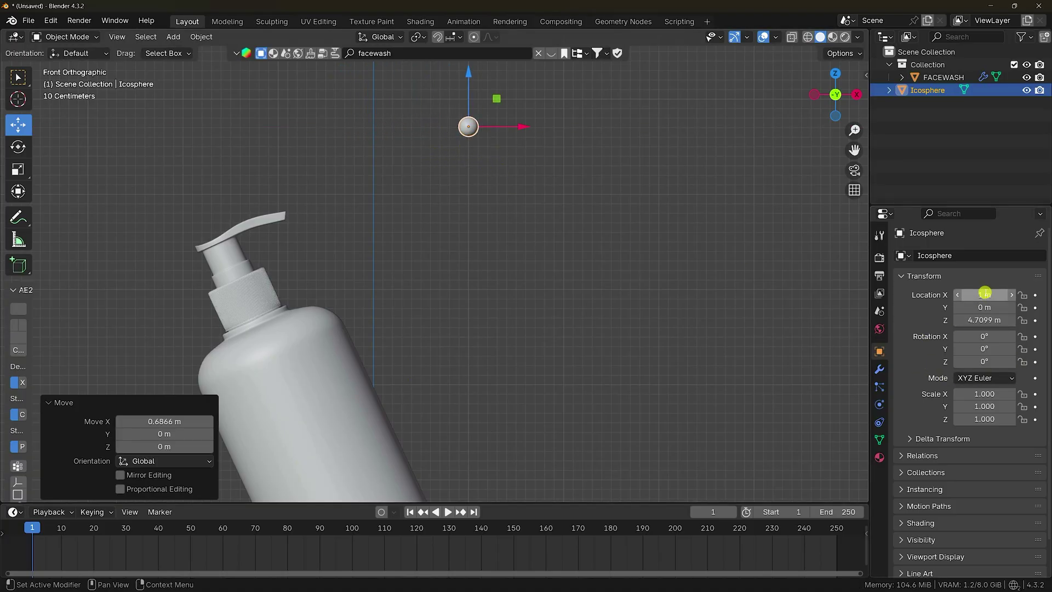
left_click(984, 294)
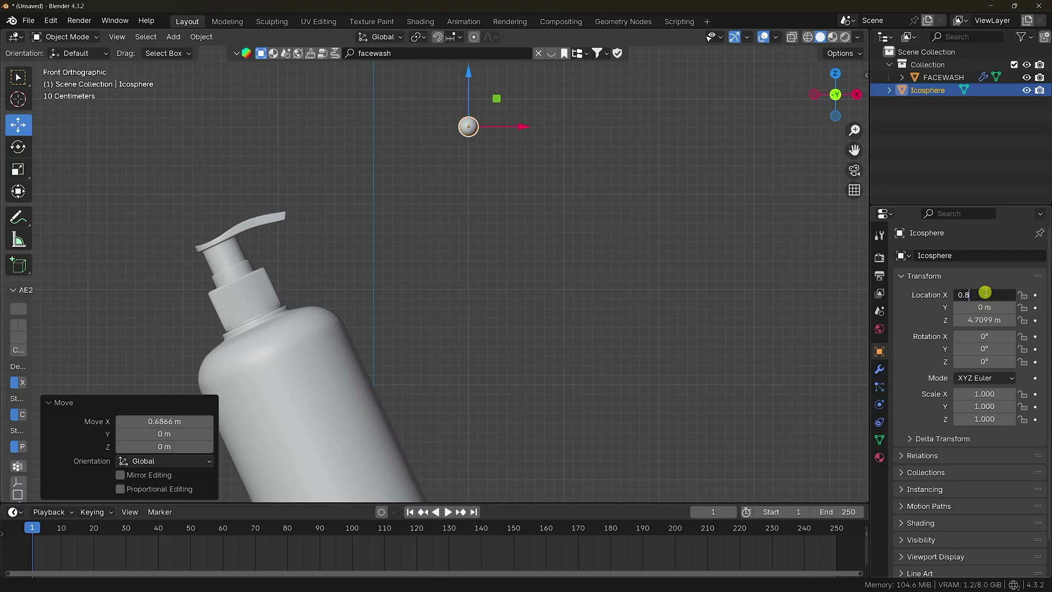
type("0.8")
key("Return")
left_click(1036, 295)
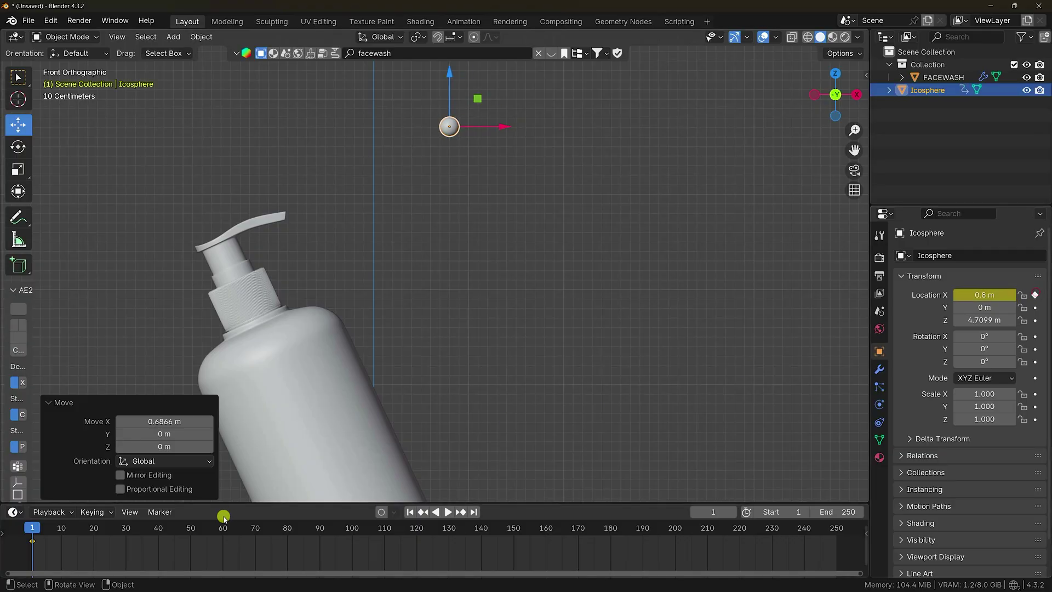
At frame 30, set the sphere's X location to -0.3 m and keyframe it.
left_click(127, 530)
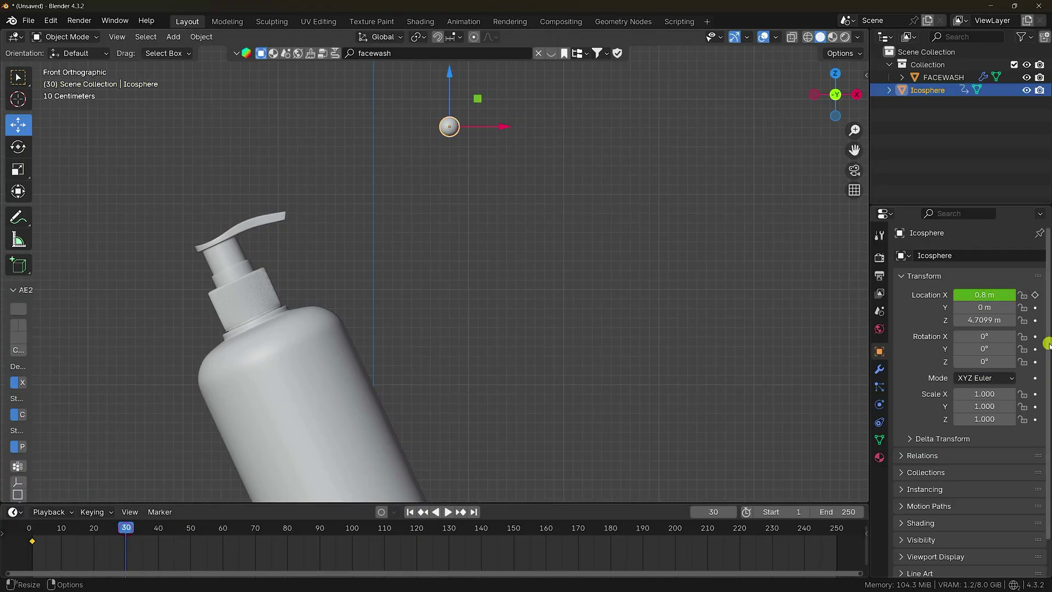
left_click_drag(1008, 296, 112, 301)
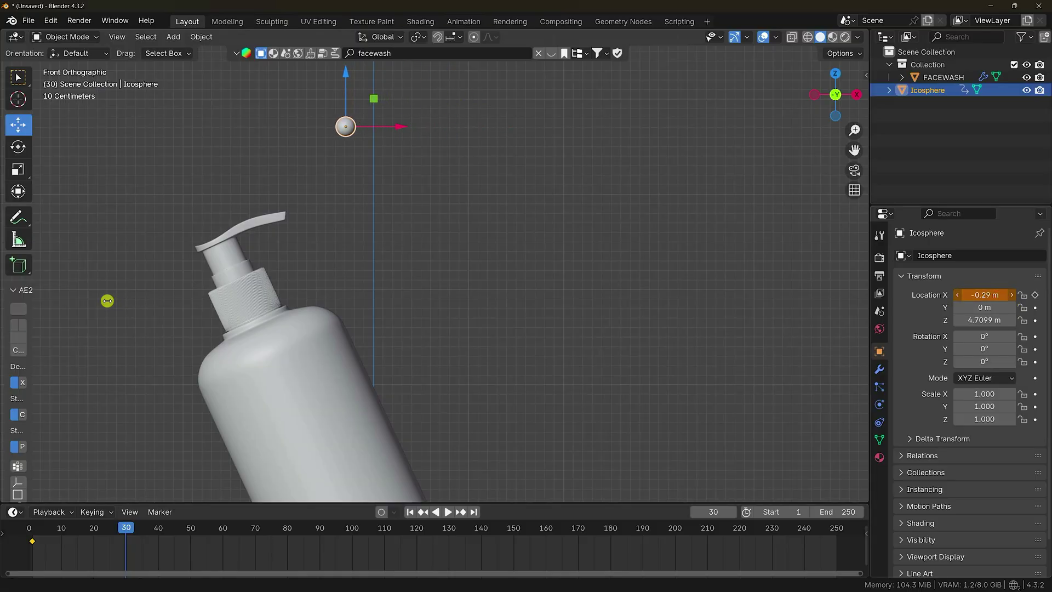
left_click_drag(108, 301, 108, 301)
left_click(997, 295)
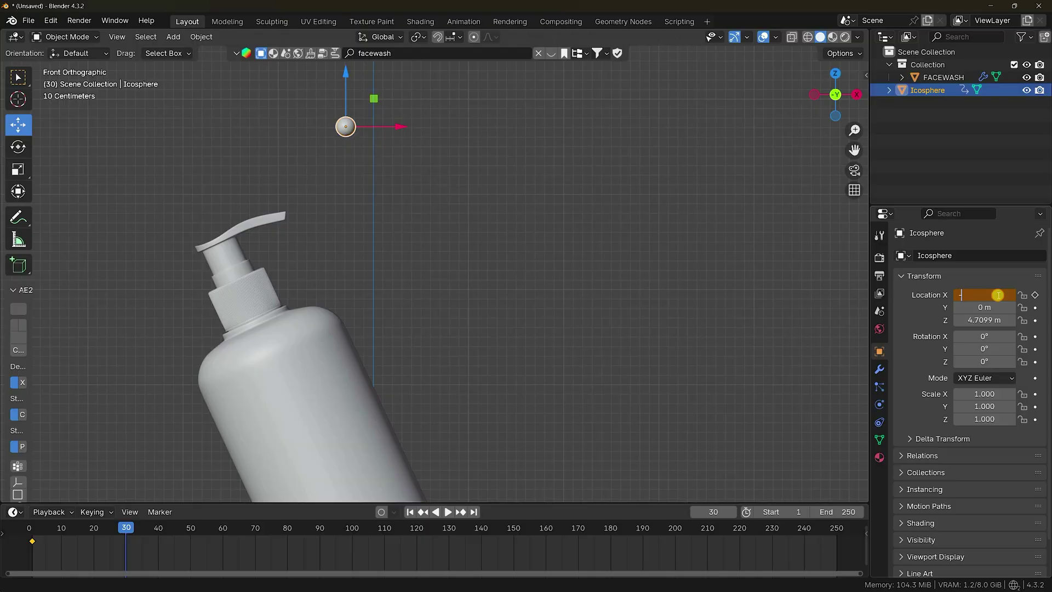
type("-0.3")
key("Return")
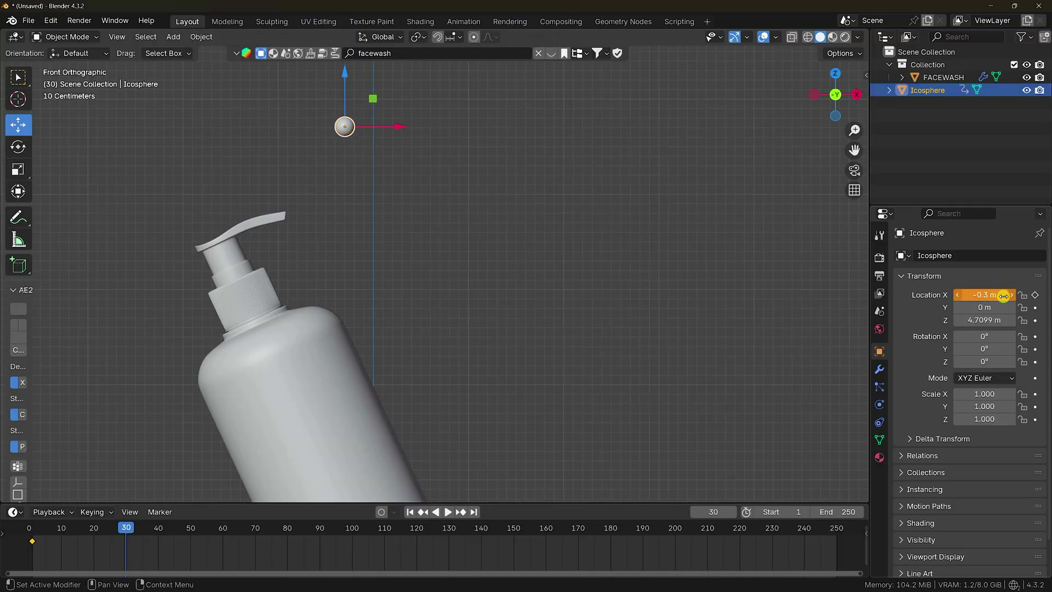
left_click(1035, 295)
Play the sphere's sideways motion from the first frame and return to frame 1.
left_click(420, 513)
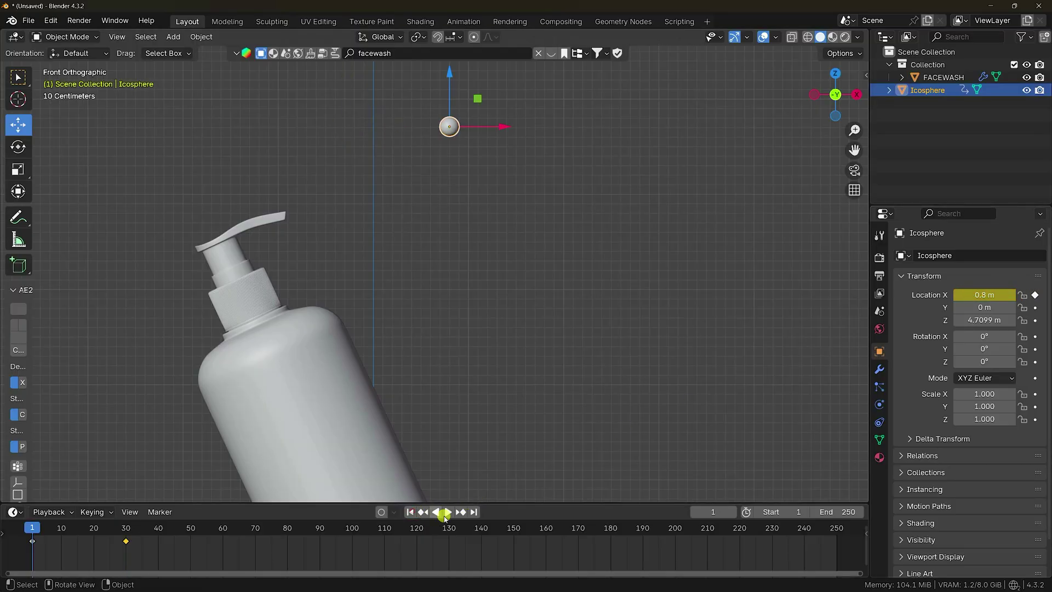
left_click(447, 512)
left_click(447, 513)
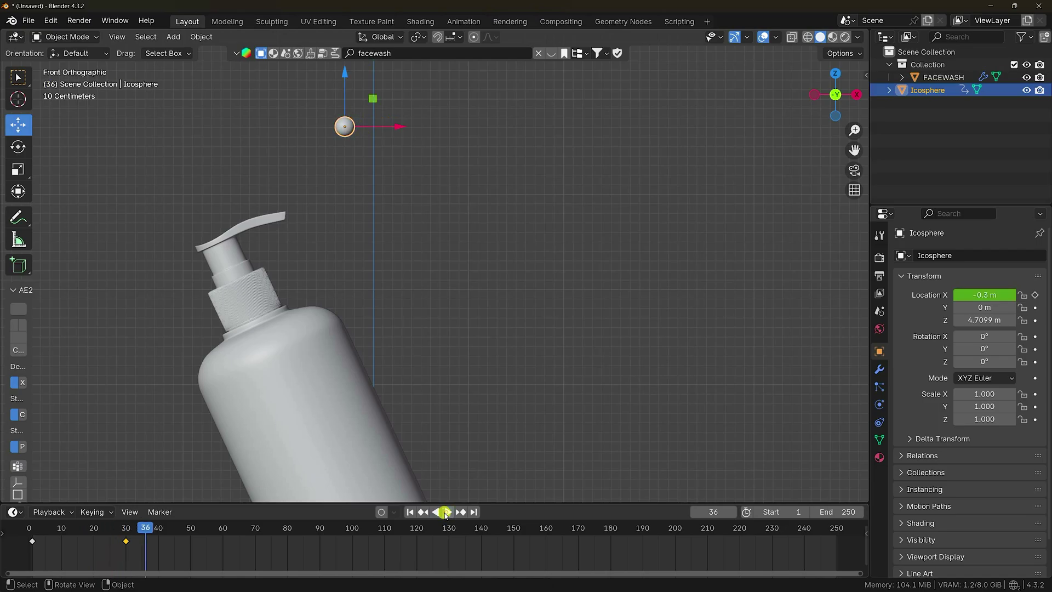
left_click(412, 512)
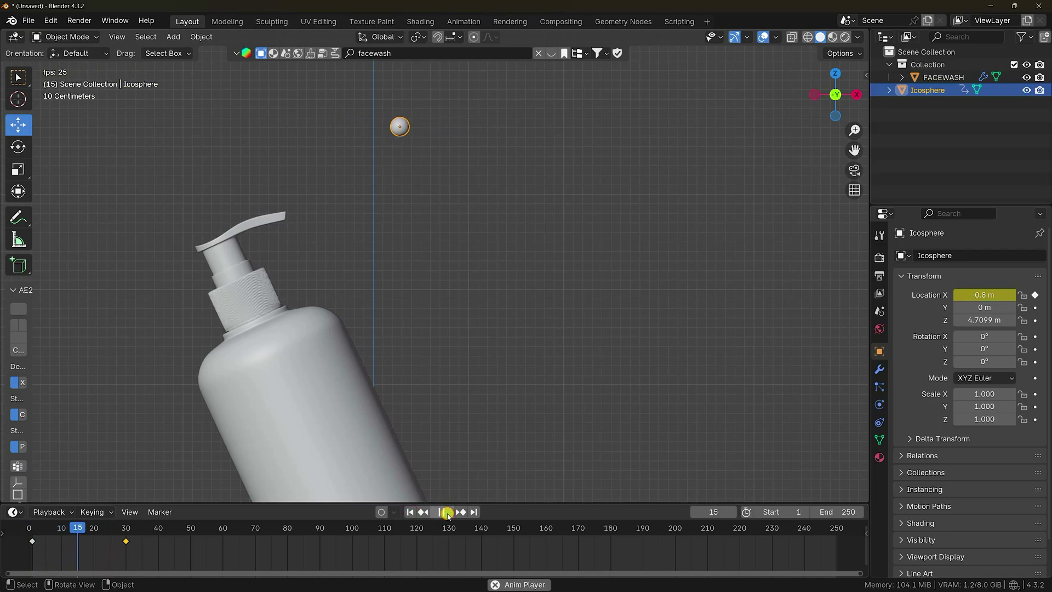
left_click(446, 512)
left_click(410, 512)
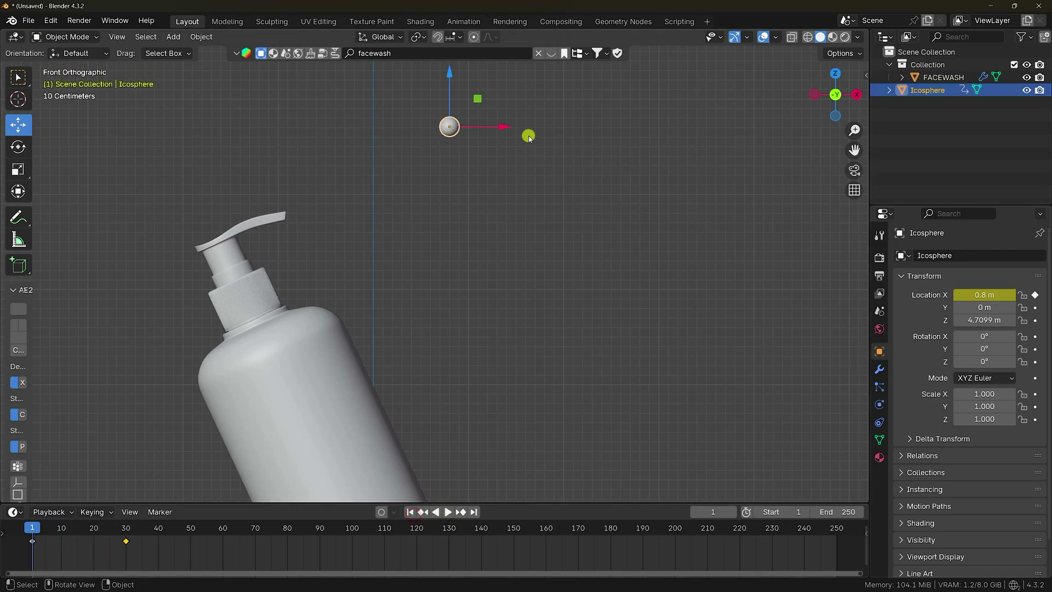
Change the sphere's X location at frame 1 to 0.3 m and replace its keyframe.
left_click_drag(509, 128, 471, 144)
left_click(984, 294)
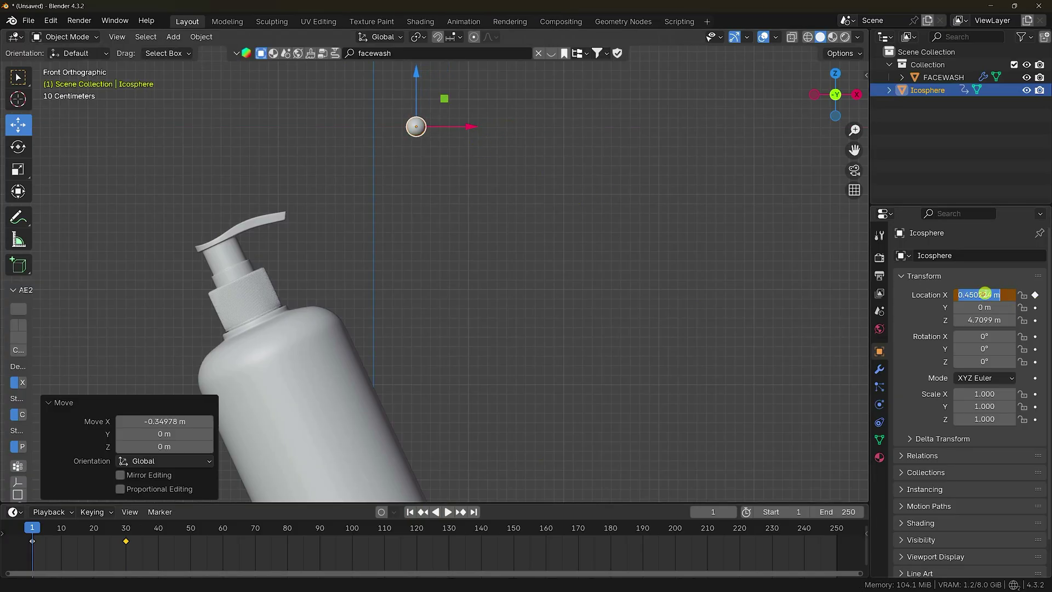
type("0.3")
key("Return")
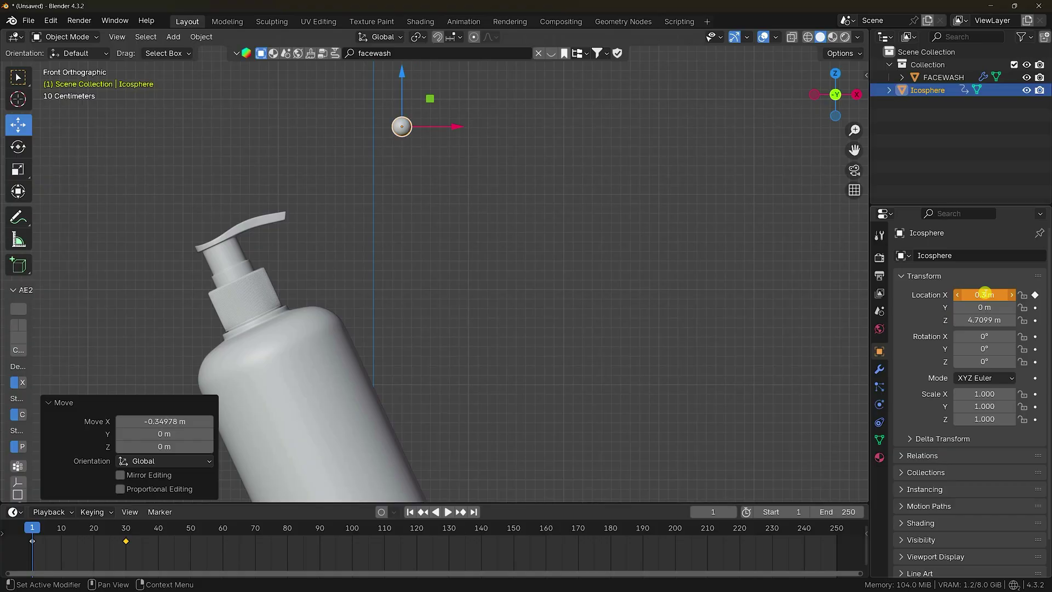
left_click(1033, 295)
Check the sphere's keyframed X positions at frames 1 and 30, then replay the motion from the start.
left_click(410, 512)
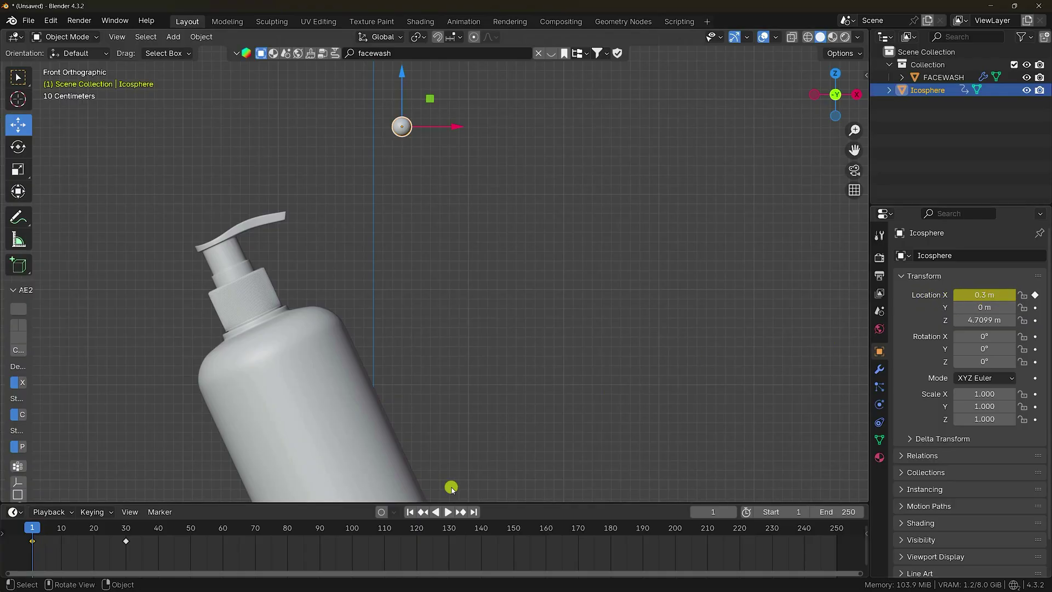
left_click(460, 511)
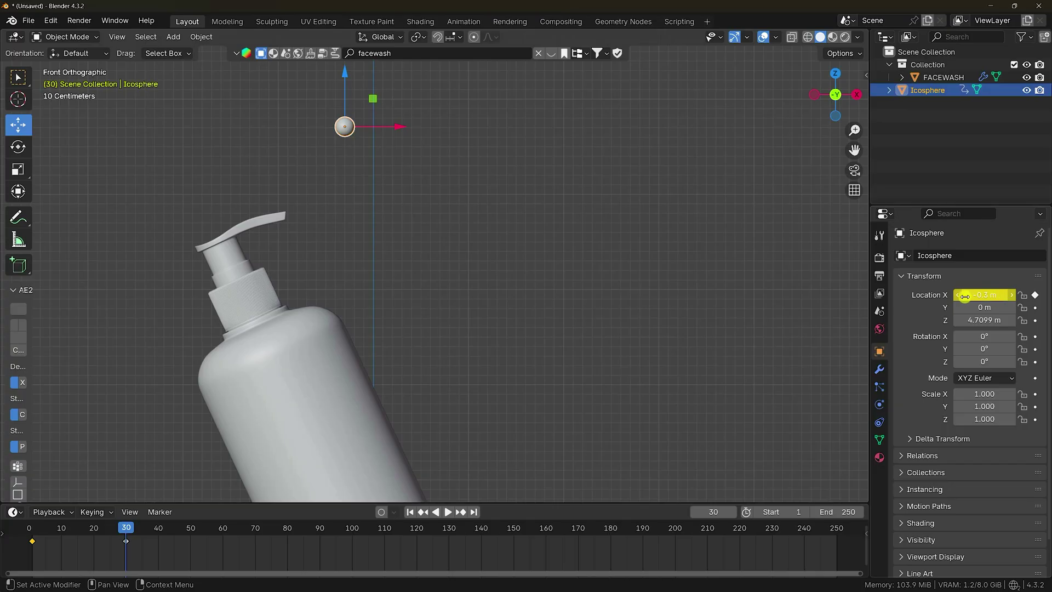
left_click(410, 511)
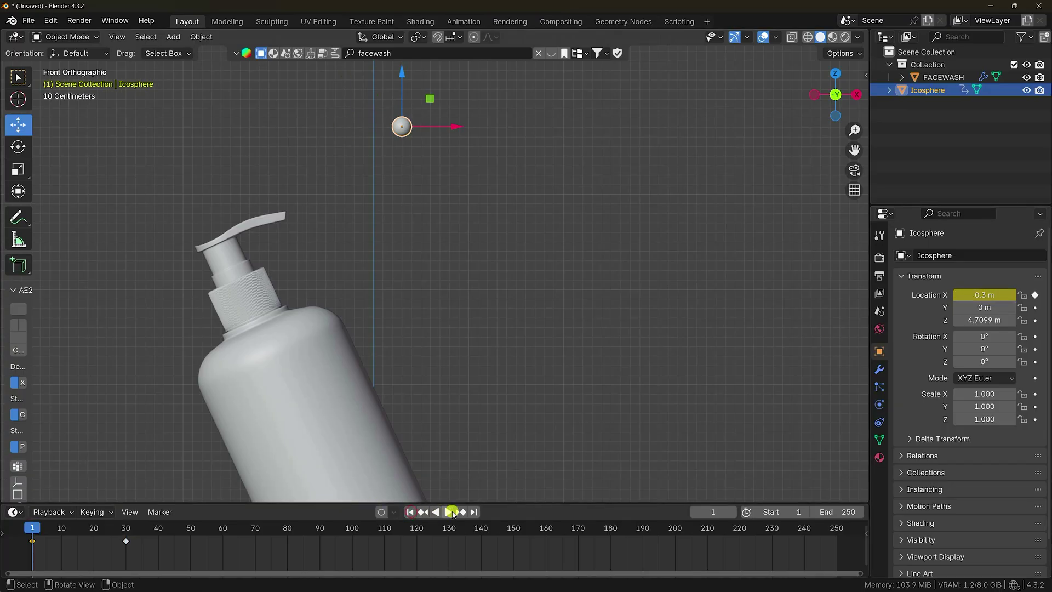
left_click(451, 512)
left_click(409, 512)
Copy the sphere's two location keyframes and paste them starting at frame 60.
left_click_drag(204, 551, 15, 536)
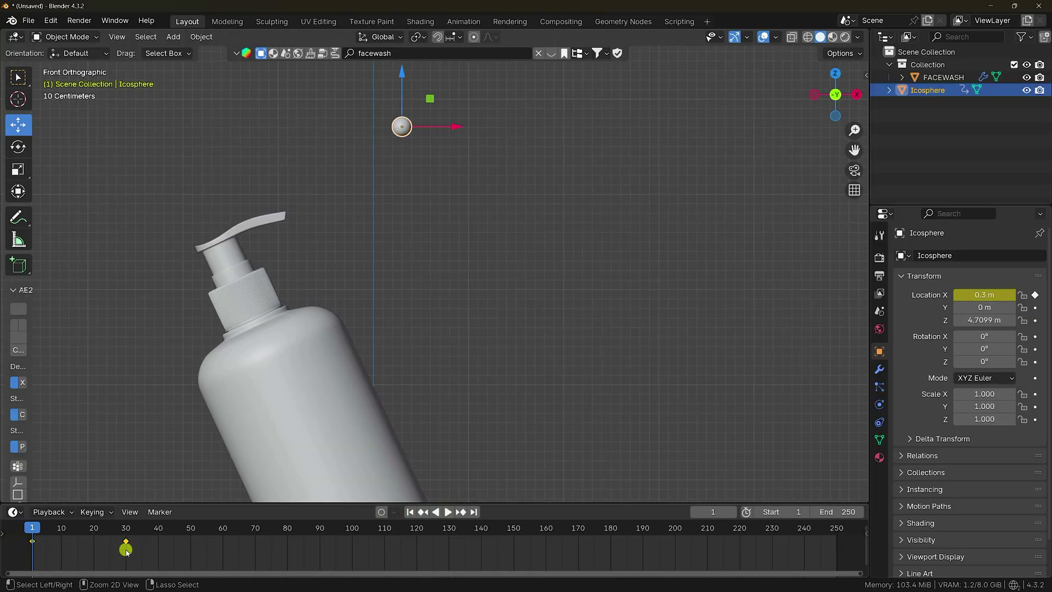
left_click(224, 530)
key("space")
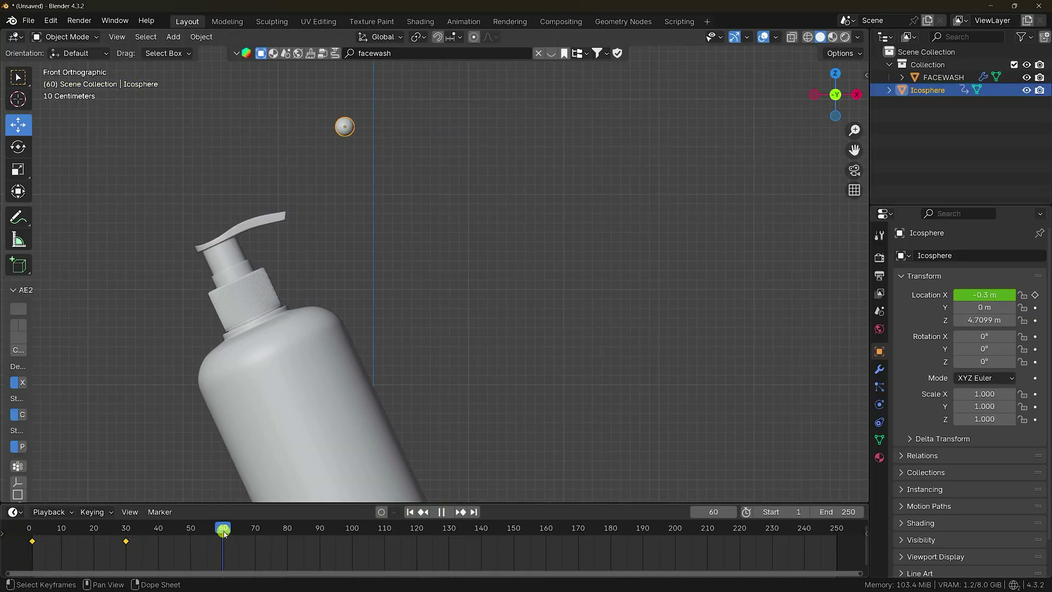
key("space")
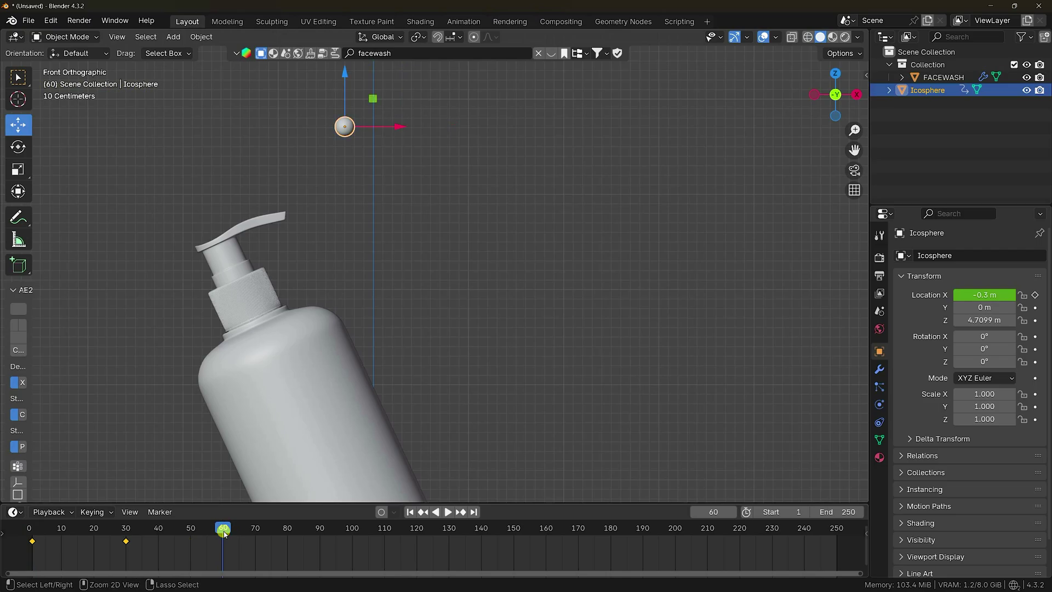
key("ctrl+v")
key("space")
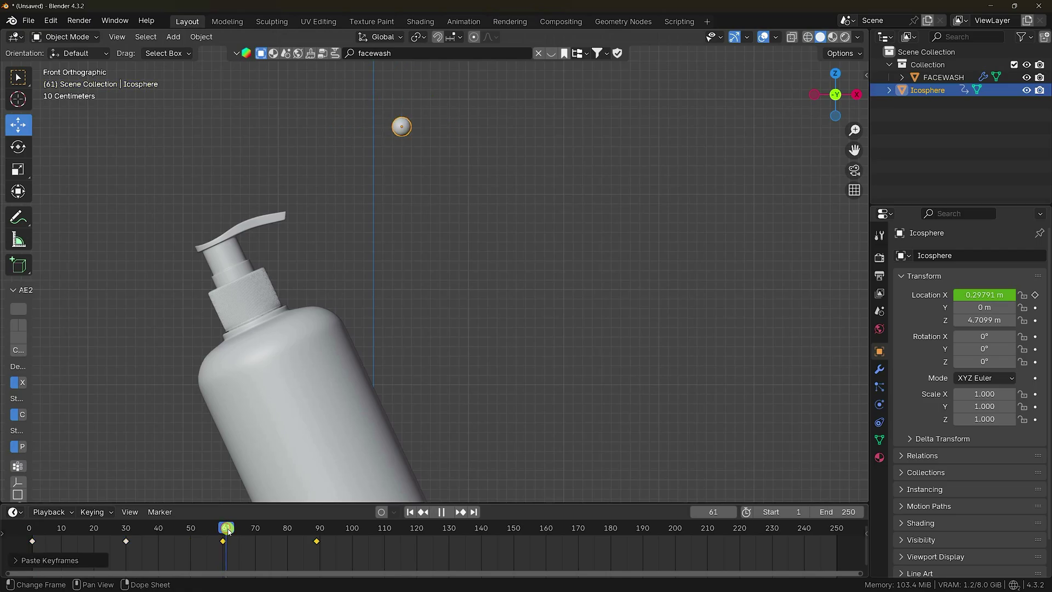
key("space")
Shift the last pasted keyframe to frame 90 and paste the keyframe pair again starting at frame 120.
left_click_drag(318, 541, 349, 548)
left_click(221, 541)
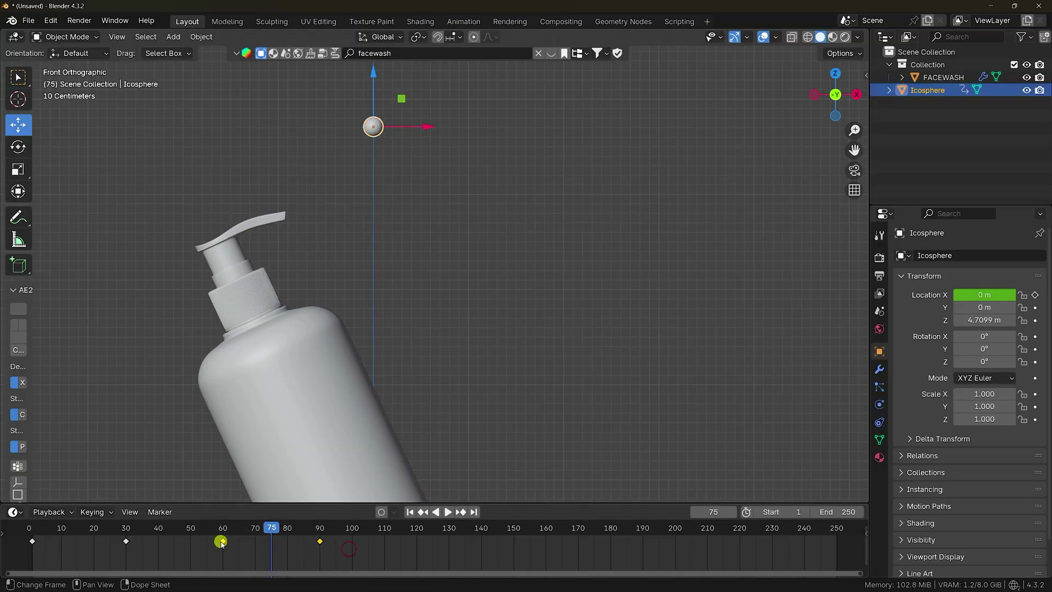
left_click_drag(272, 525, 417, 545)
key("ctrl+v")
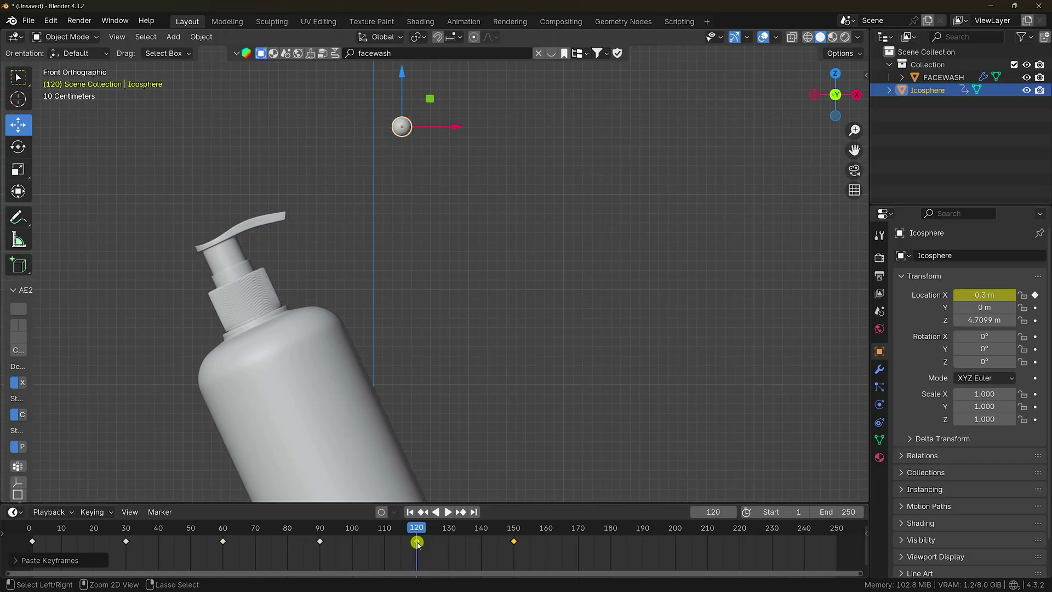
Paste the keyframe pair starting at frames 180 and 240, and set the animation's end frame to 350.
scroll(433, 545, "down", 3)
scroll(434, 544, "up", 3)
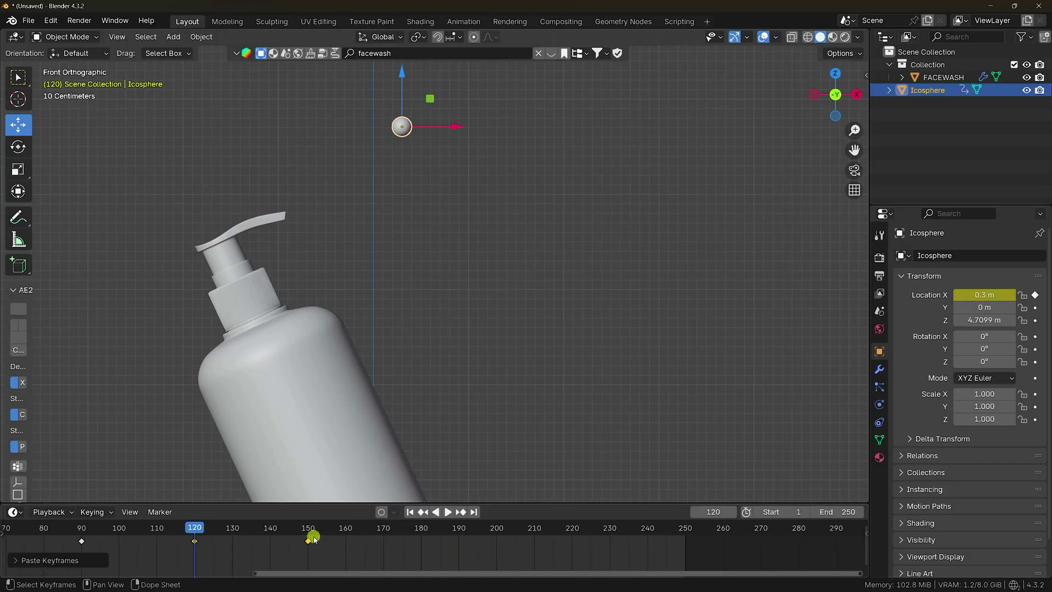
left_click_drag(191, 531, 648, 540)
key("ctrl+v")
key("ctrl+v")
scroll(635, 539, "down", 3)
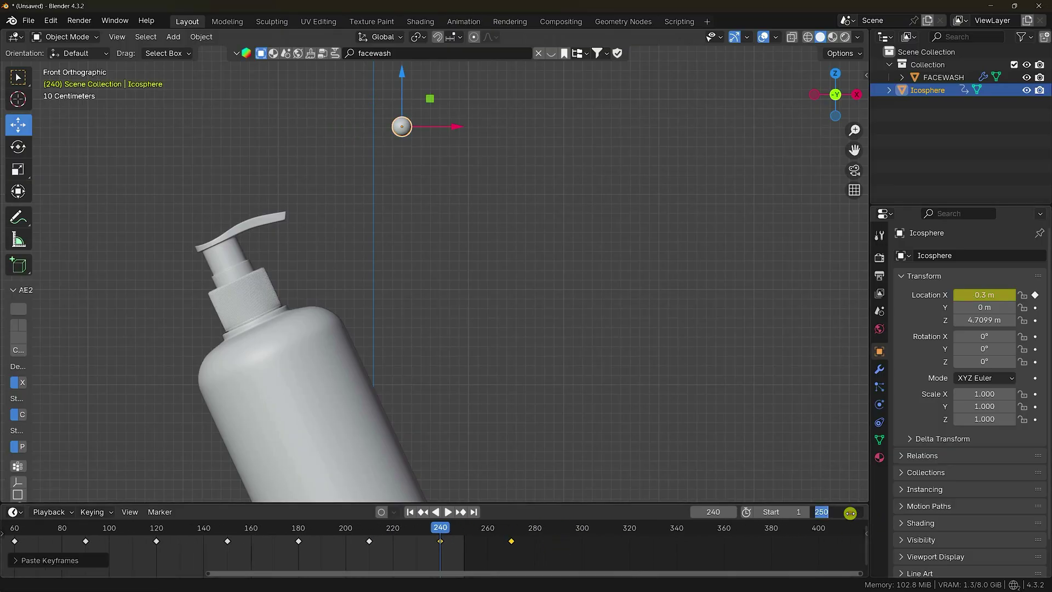
type("0")
key("Return")
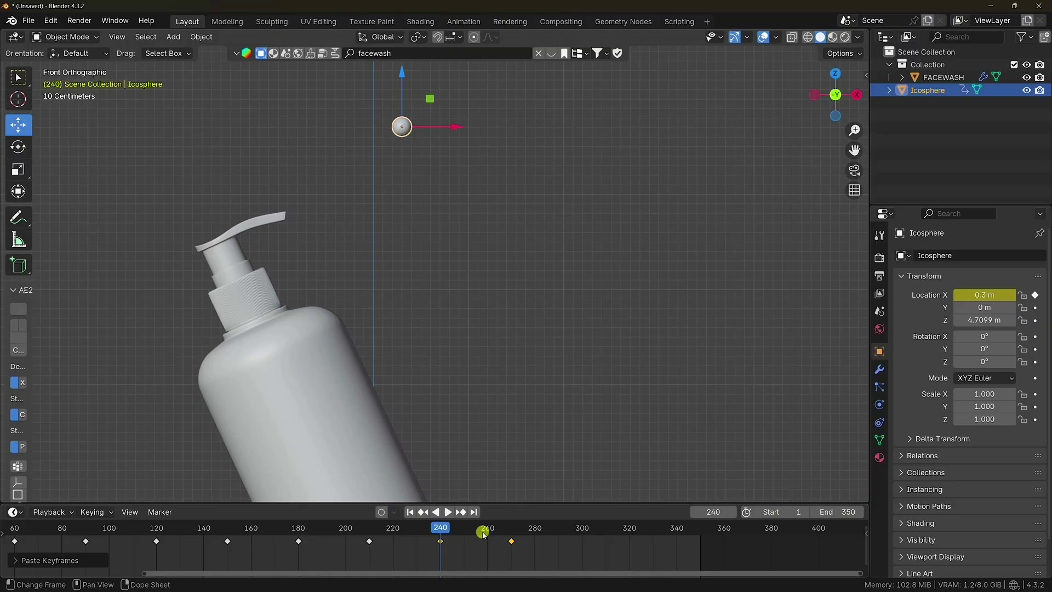
Paste the sphere's keyframe pair again starting at frame 300.
left_click_drag(442, 531, 582, 548)
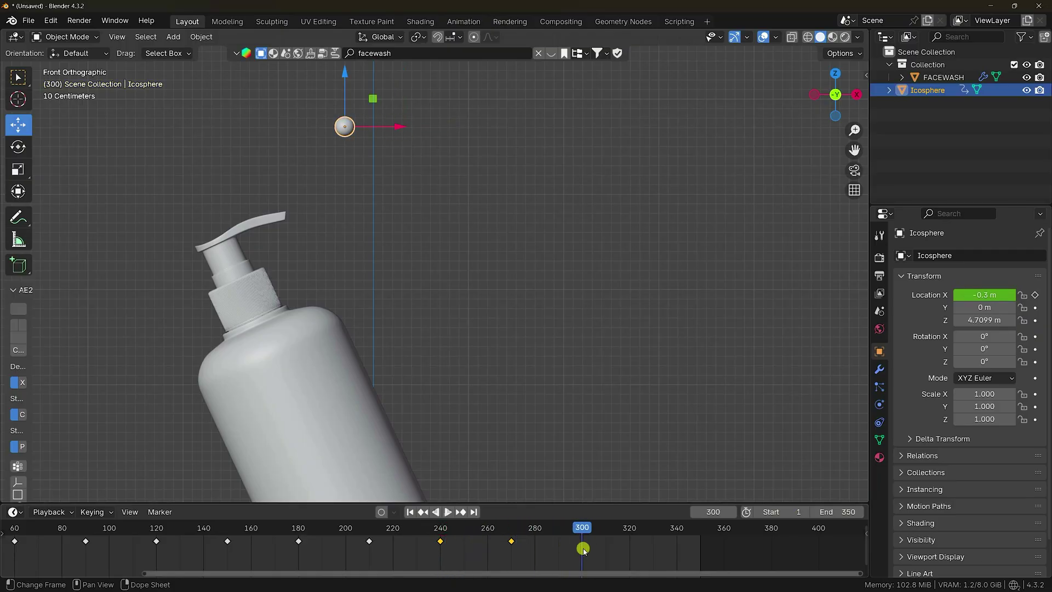
scroll(568, 554, "up", 3)
middle_click_drag(648, 551, 481, 552)
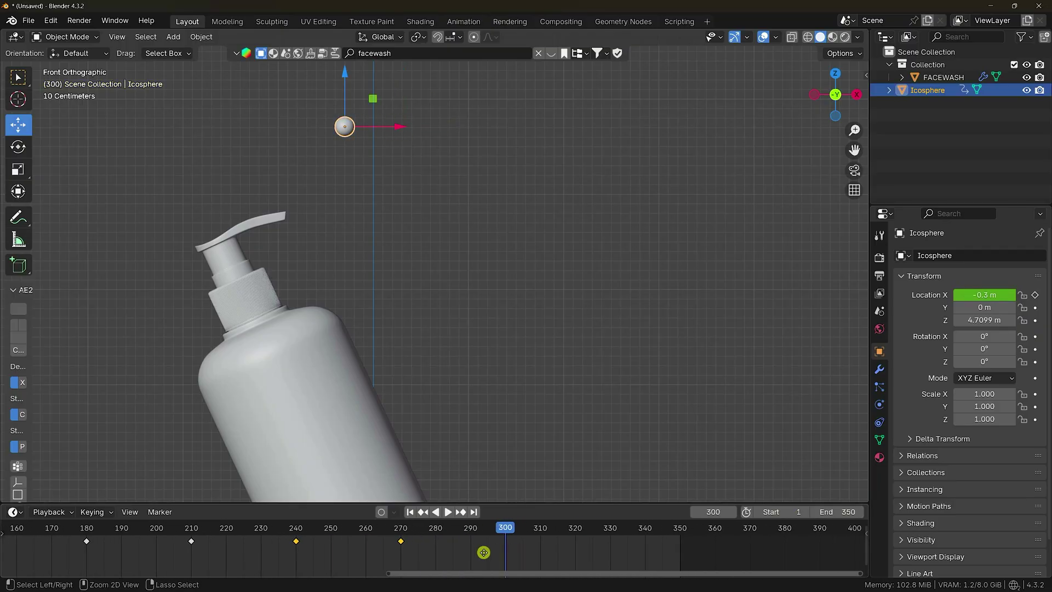
key("ctrl+v")
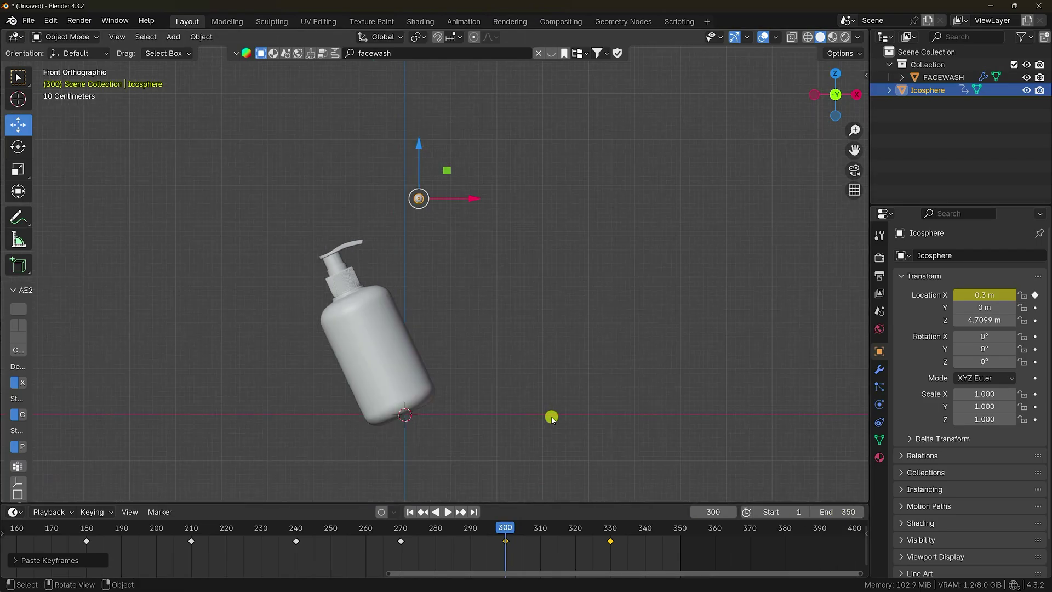
Replay the sphere's swinging motion from the first frame, review all its keyframes, and return to frame 1.
scroll(549, 416, "down", 3)
left_click(410, 511)
left_click(448, 512)
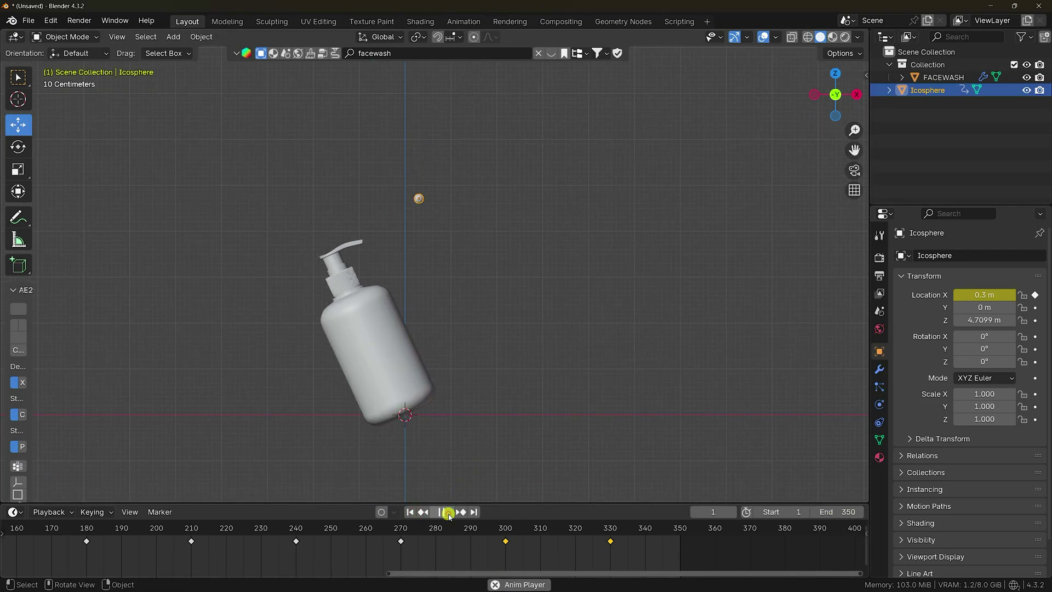
scroll(383, 331, "up", 3)
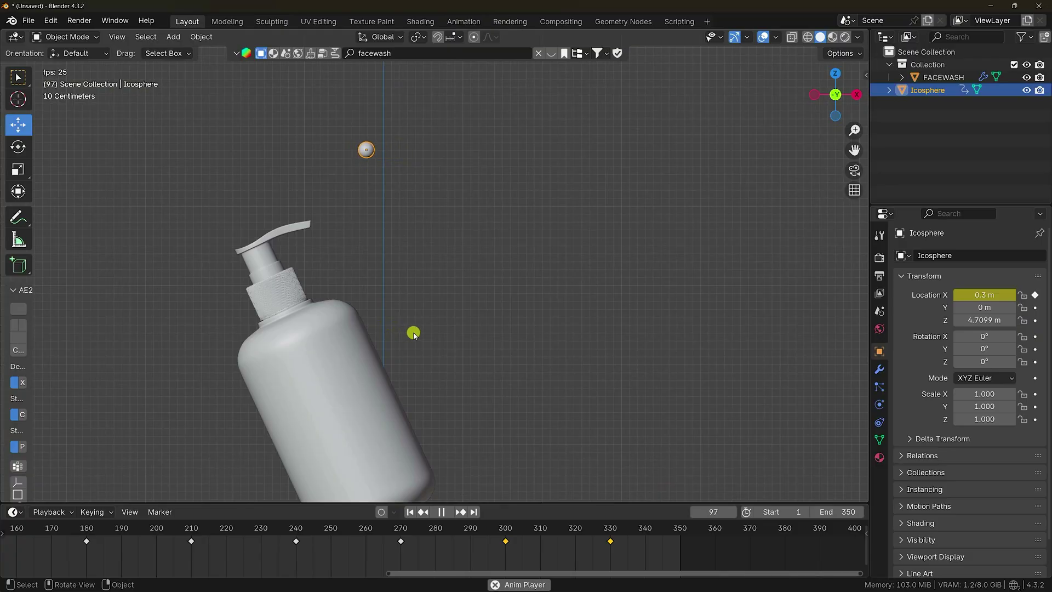
middle_click_drag(482, 550, 777, 562)
scroll(707, 555, "down", 3)
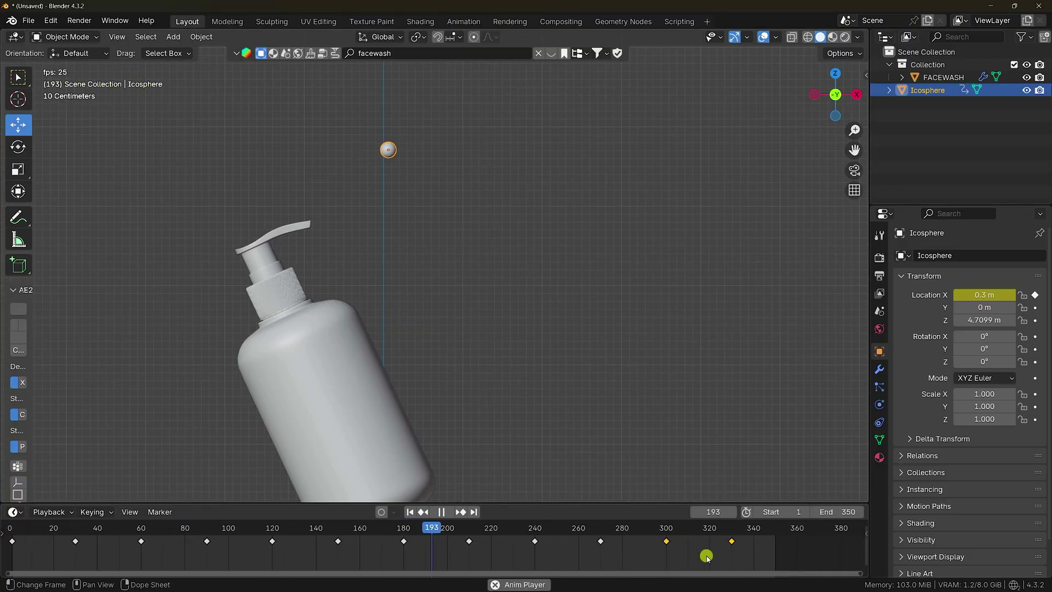
middle_click_drag(350, 542, 411, 545)
scroll(411, 547, "down", 2)
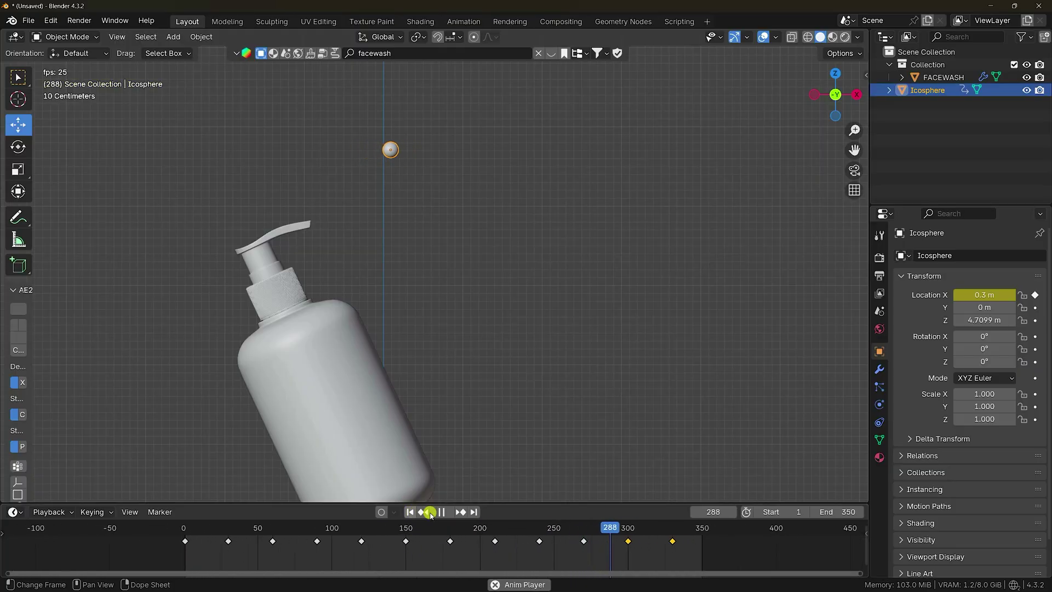
left_click(437, 512)
left_click(410, 511)
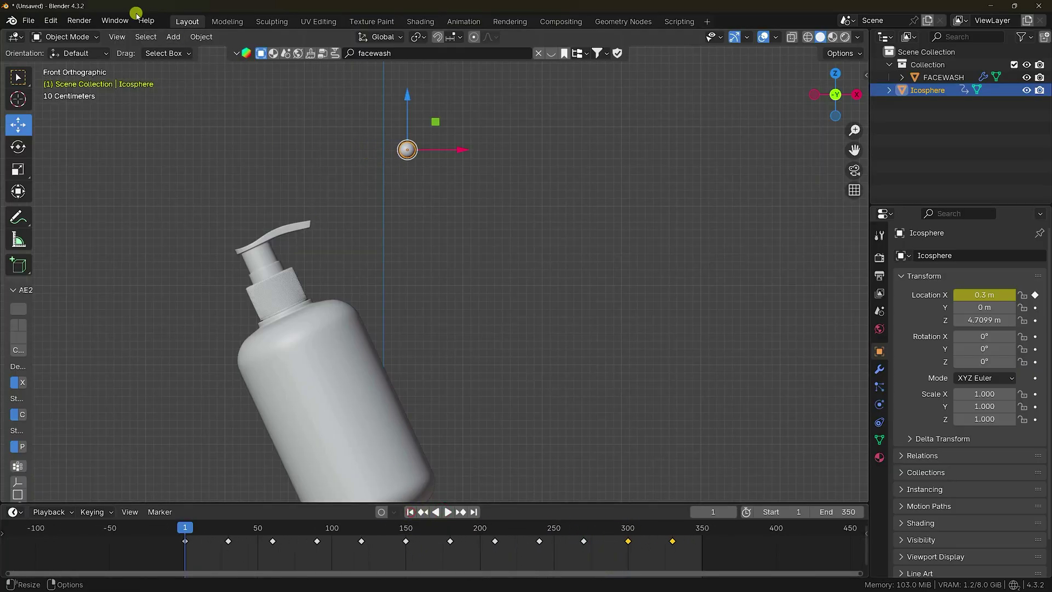
Add a cube at the world origin and scale it up freely to about 4.45 on all axes.
left_click(173, 37)
mouse_move(192, 51)
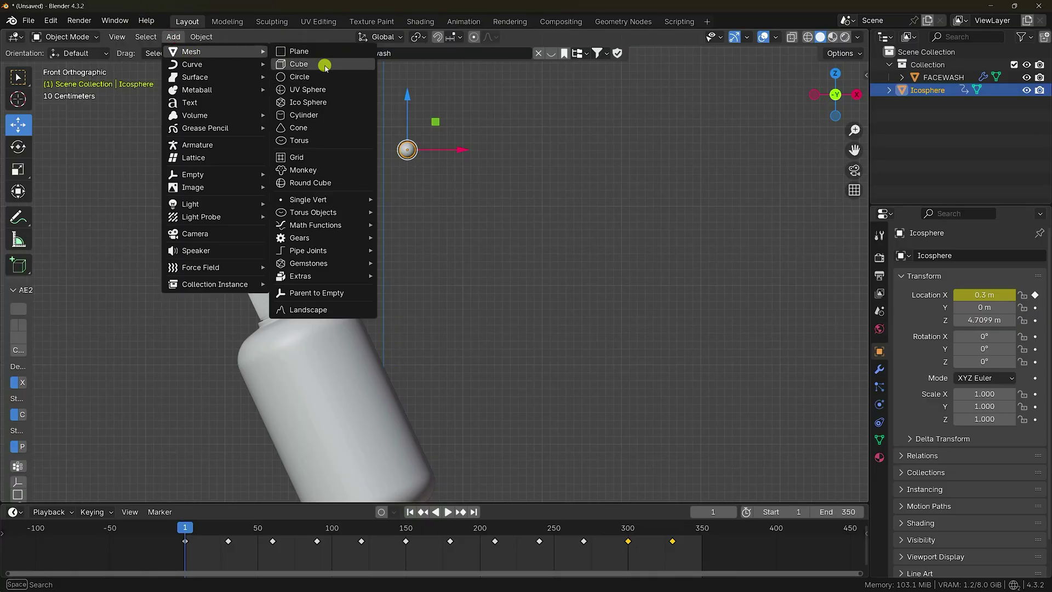
left_click(336, 64)
scroll(389, 154, "down", 6)
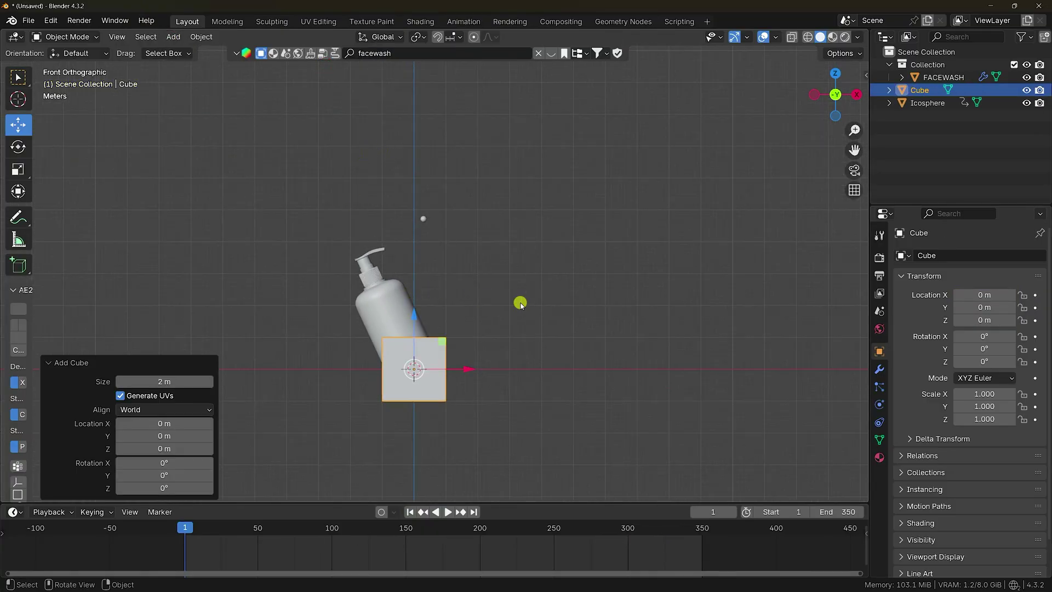
key("s")
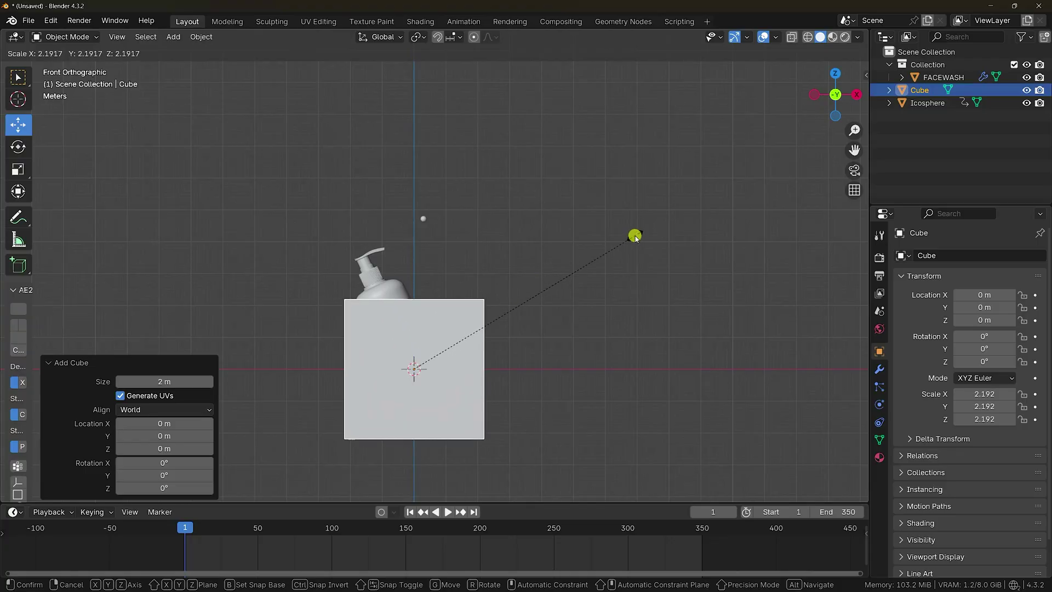
left_click(634, 235)
key("s")
left_click(627, 260)
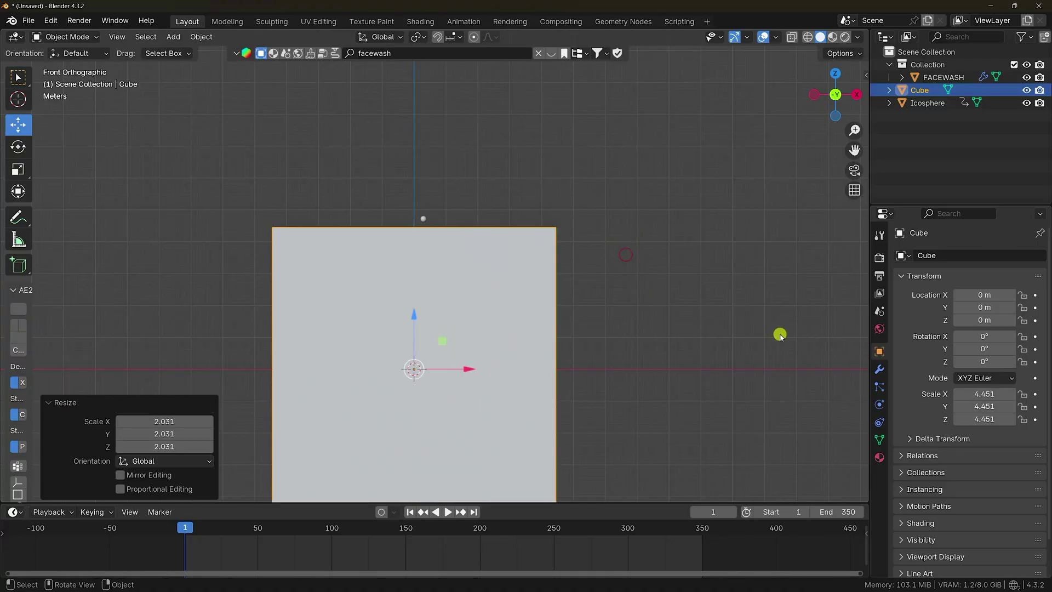
Set the cube's scale to exactly 5 on X, Y and Z.
left_click(996, 397)
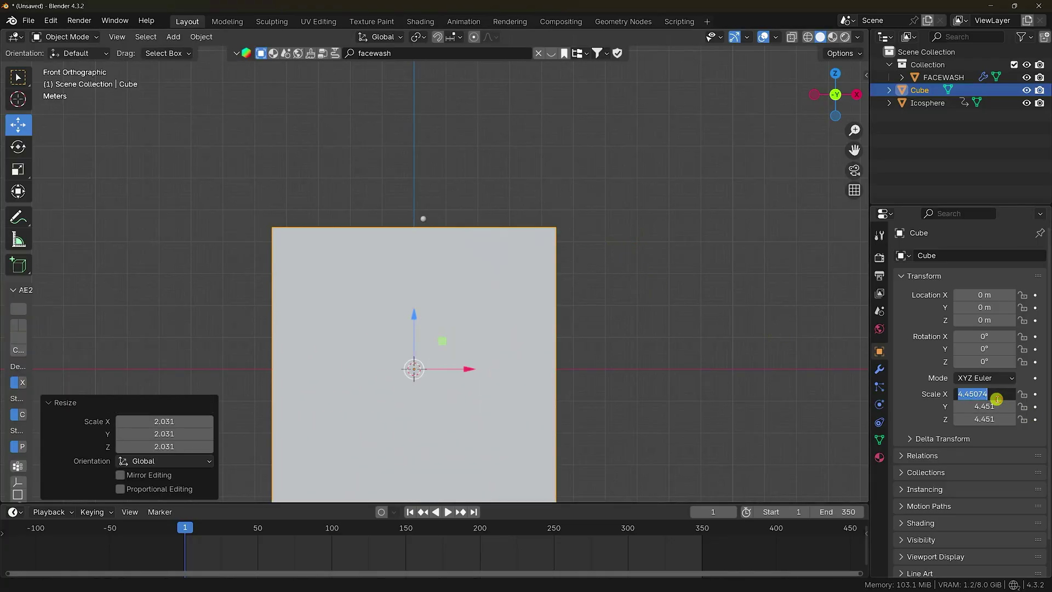
type("5")
key("Tab")
type("5")
key("Tab")
type("5")
key("Return")
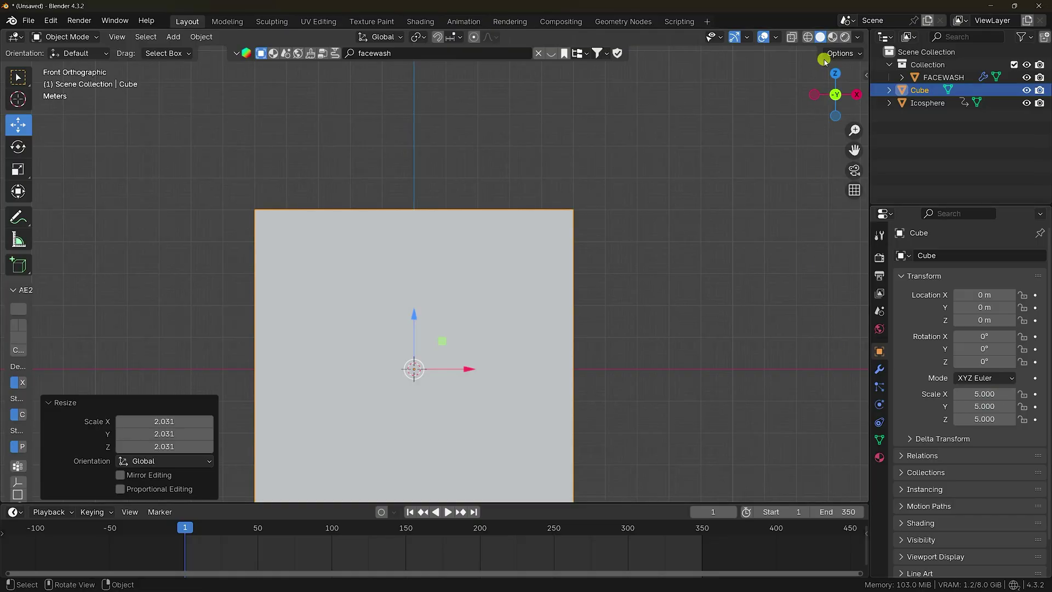
Switch to wireframe shading and raise the cube to a Z location of about 4.46 m so it encloses the bottle.
left_click(808, 39)
left_click_drag(418, 318, 418, 168)
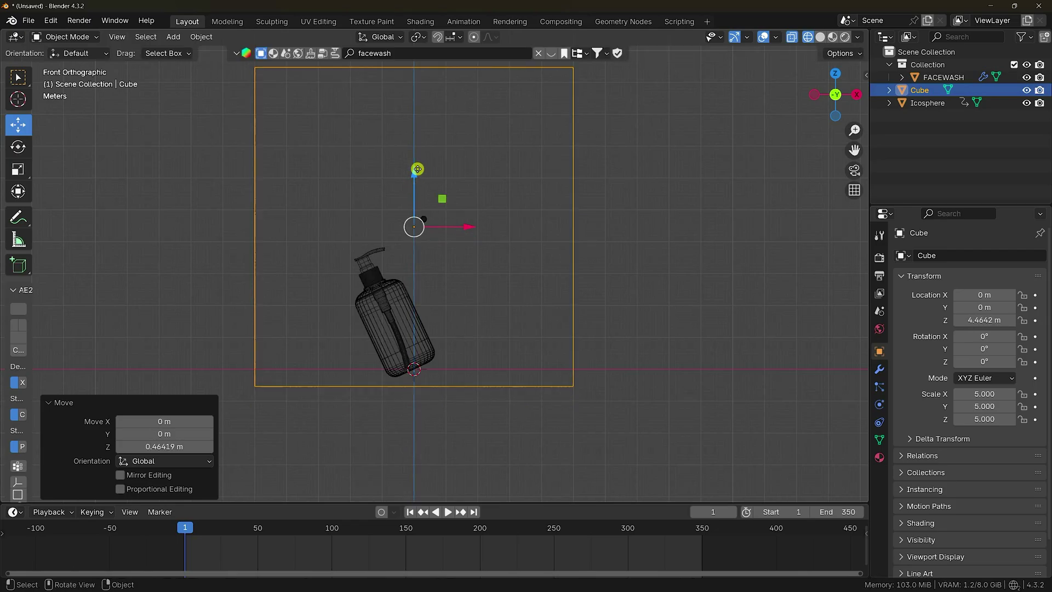
mouse_move(398, 286)
middle_mouse_down()
mouse_move(472, 300)
mouse_move(406, 296)
middle_mouse_up()
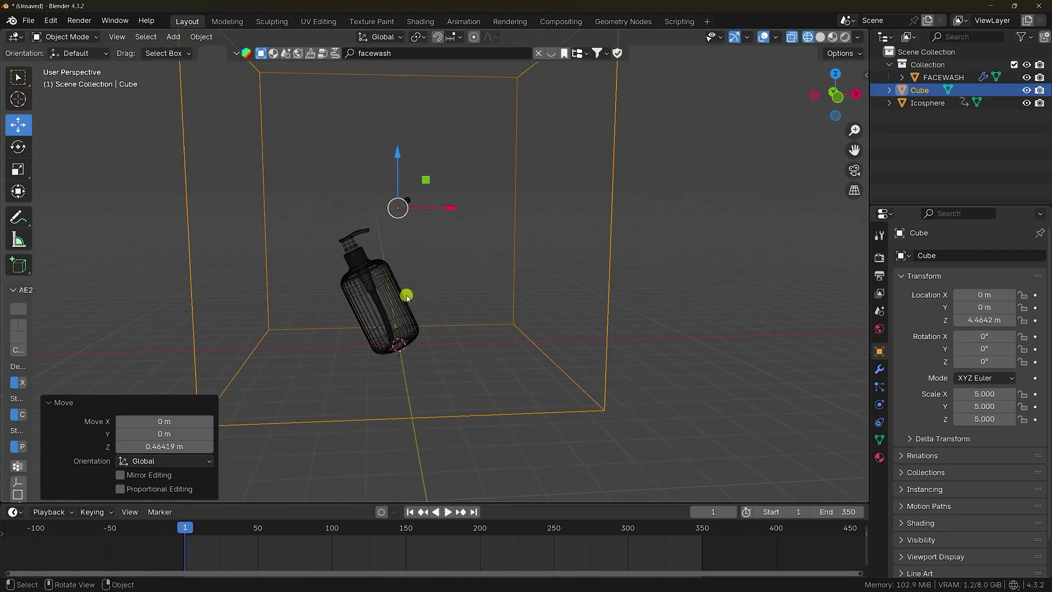
Add a plane at the world origin and scale it up to about 11.65 as a floor beneath the cube.
left_click(170, 36)
mouse_move(230, 47)
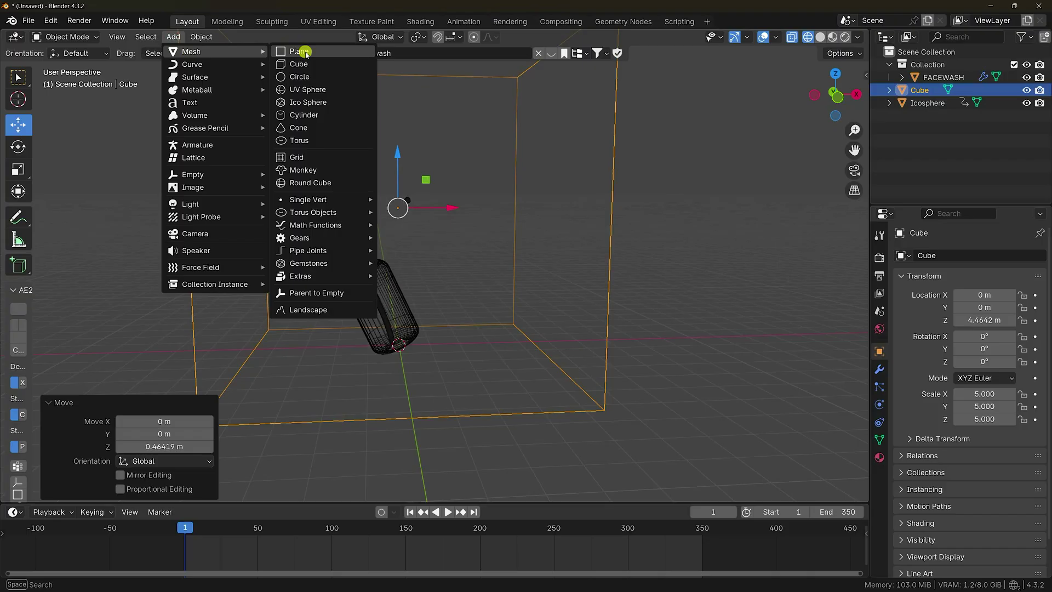
left_click(305, 48)
middle_click_drag(438, 290, 463, 278)
key("s")
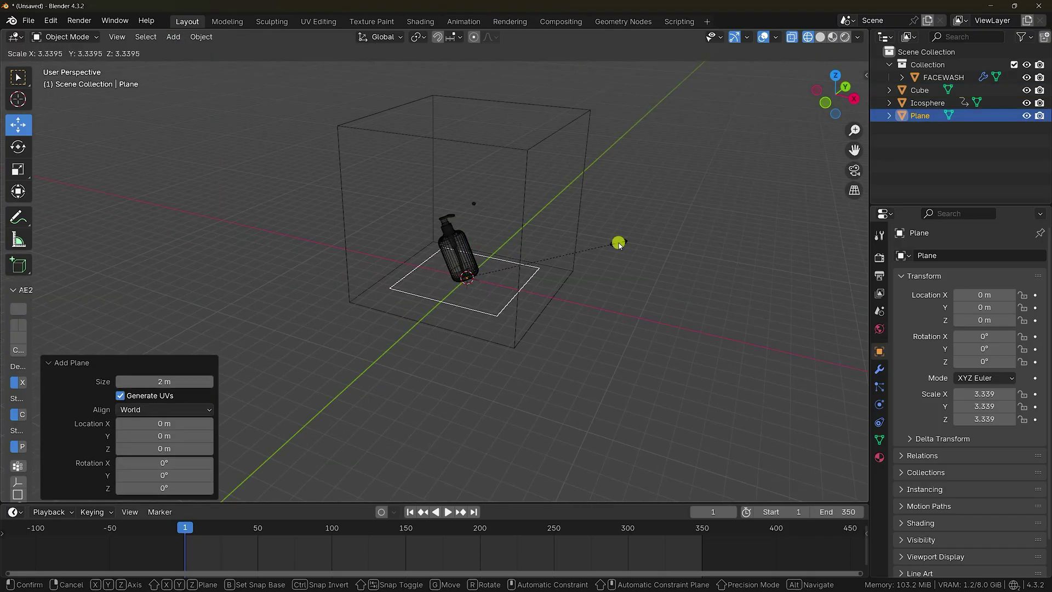
left_click(614, 243)
key("s")
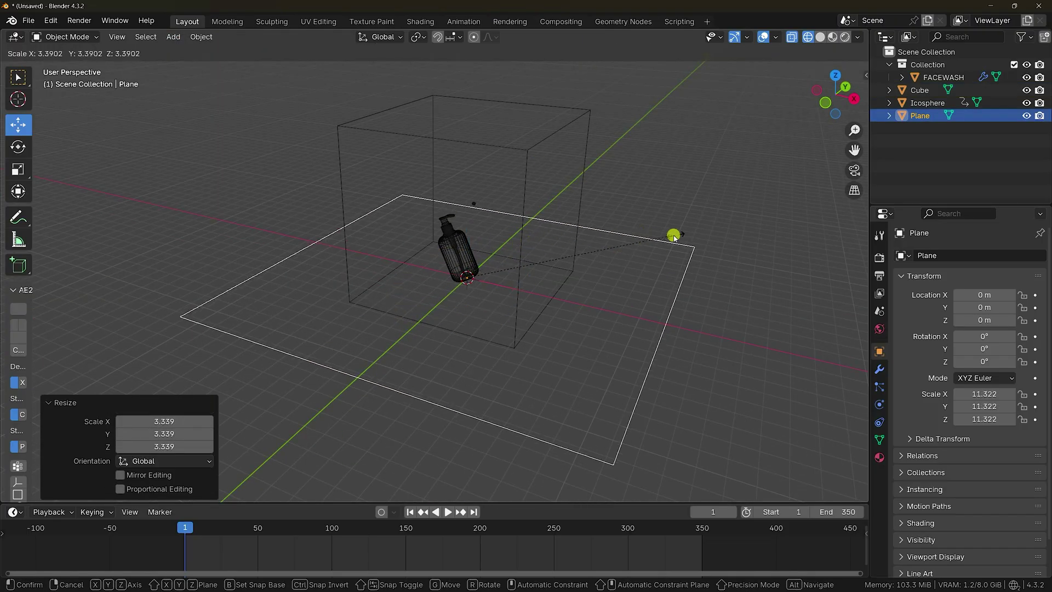
left_click(676, 235)
Return to solid shading and open the plane in Edit Mode with edge selection.
mouse_move(676, 235)
middle_mouse_down("shift")
mouse_move(456, 295)
mouse_move(465, 307)
middle_mouse_up("shift")
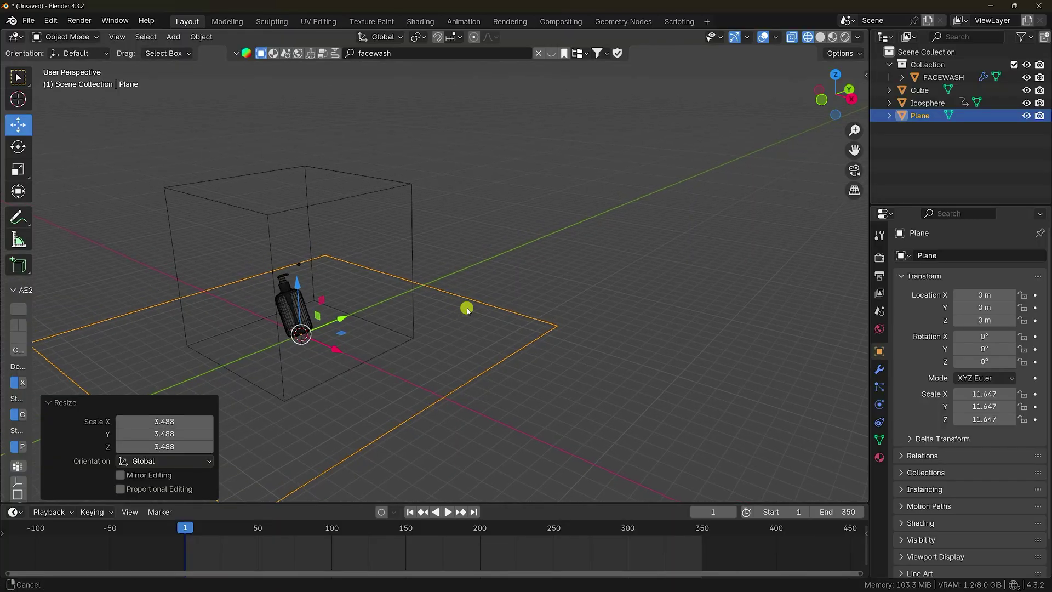
left_click(819, 36)
middle_click_drag(355, 159, 285, 164)
left_click(73, 37)
left_click(67, 65)
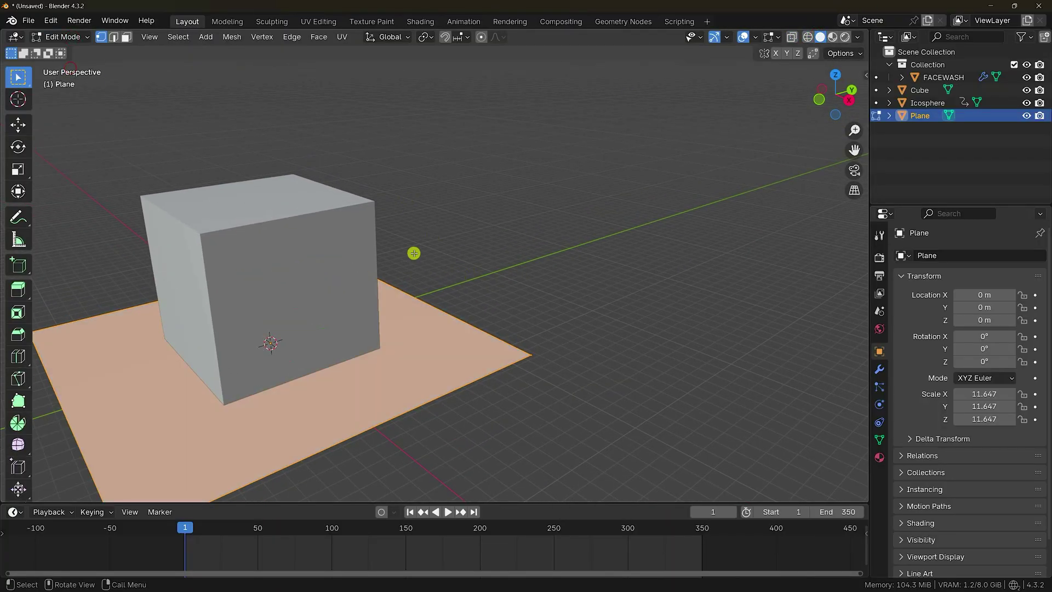
left_click(113, 38)
middle_click_drag(428, 250, 413, 284)
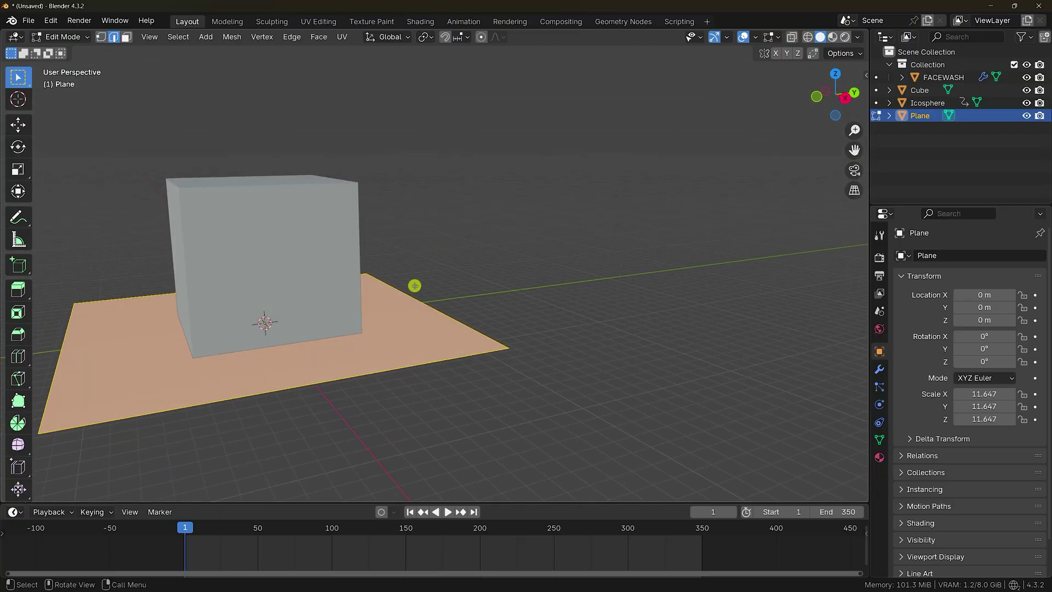
Extrude the plane's edge behind the cube and move it straight up to form a backdrop wall.
left_click(420, 302)
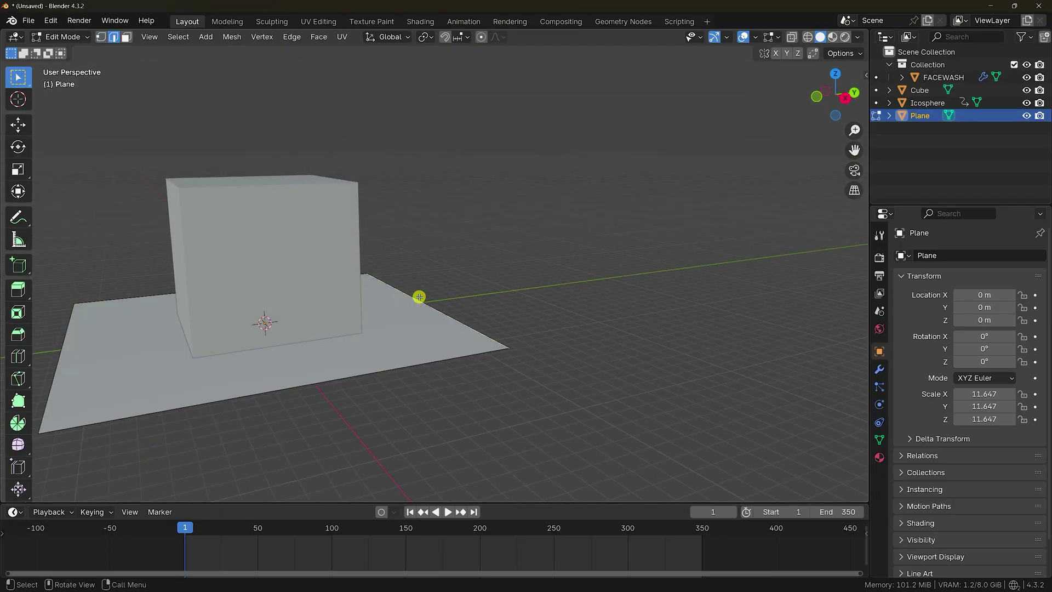
key("e")
right_click(418, 296)
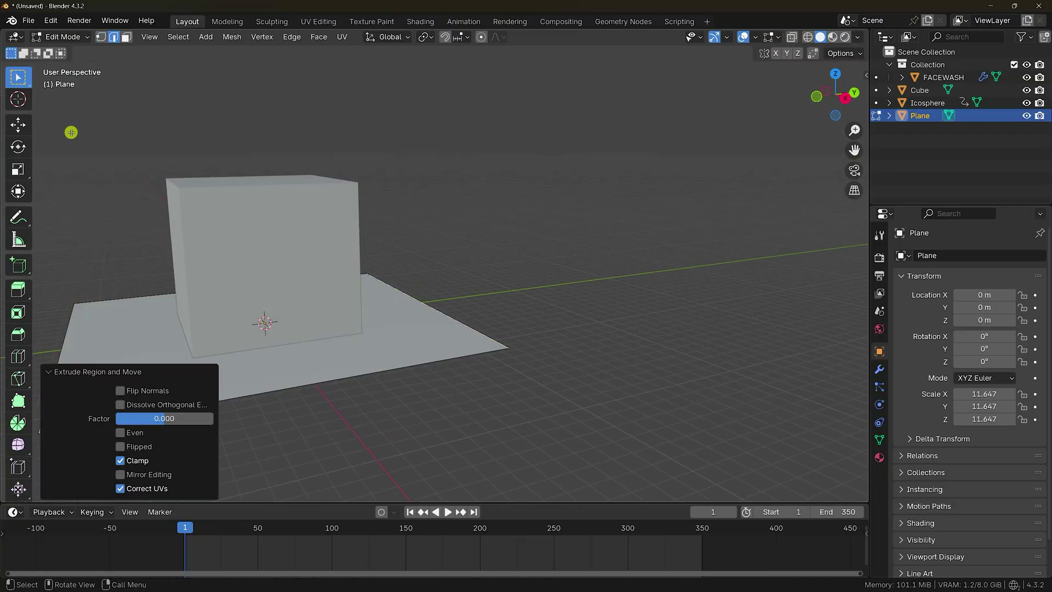
left_click(18, 126)
left_click_drag(421, 256, 434, 134)
Select the edge between floor and wall and add a Bevel modifier to the plane.
left_click(434, 294)
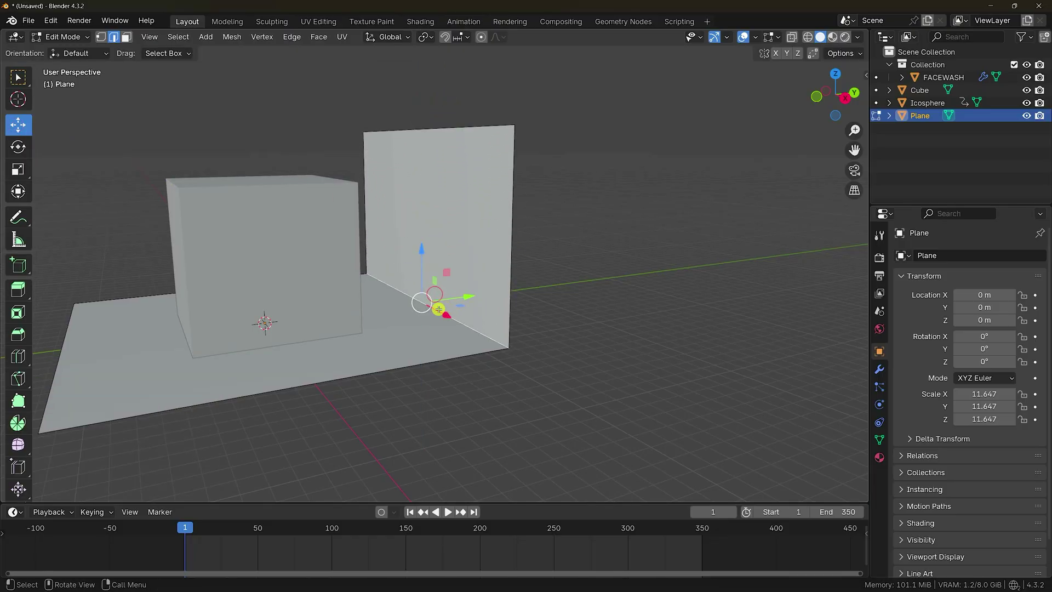
scroll(438, 309, "up", 3)
left_click(879, 369)
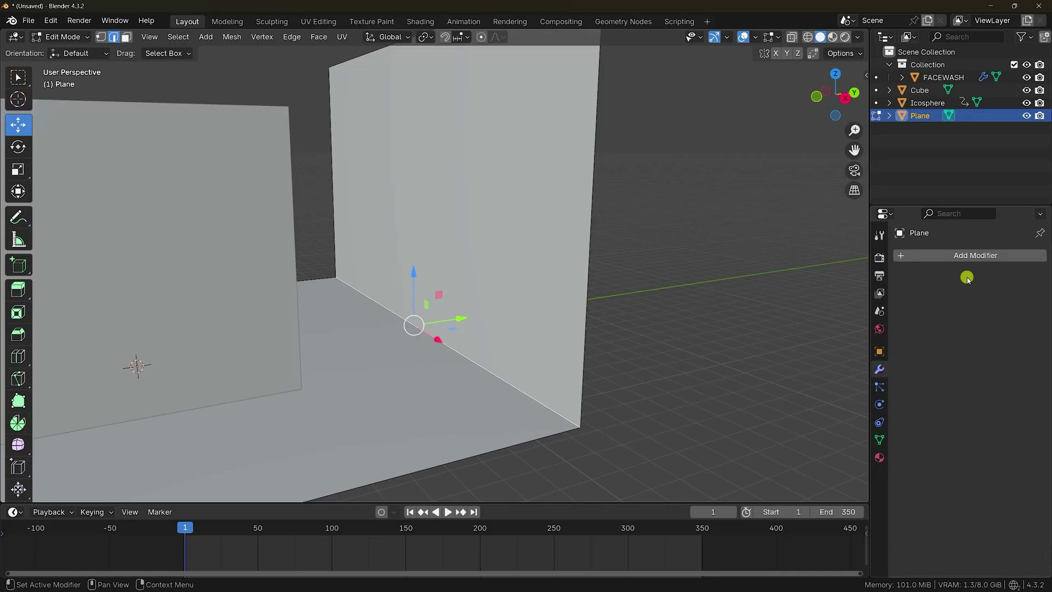
left_click(964, 260)
mouse_move(906, 305)
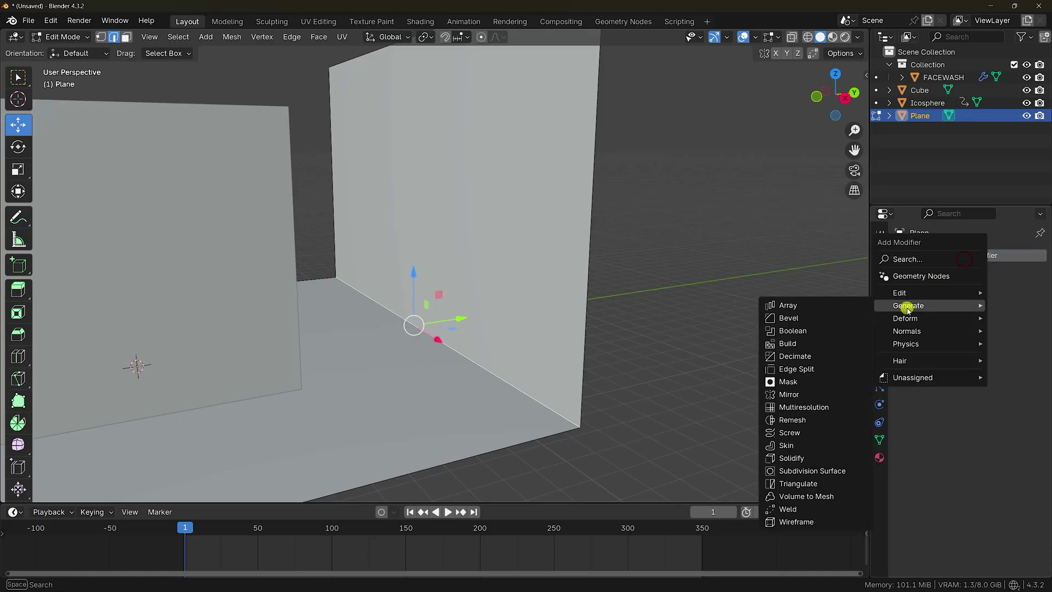
left_click(786, 319)
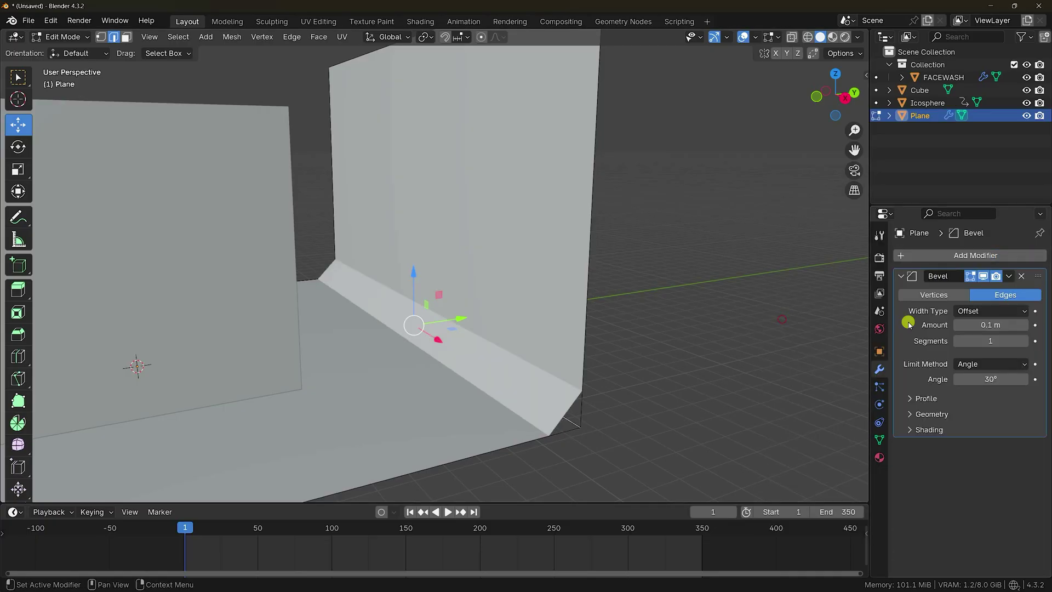
Set the plane's bevel amount to 0.15 m and its segments to 40.
left_click(985, 326)
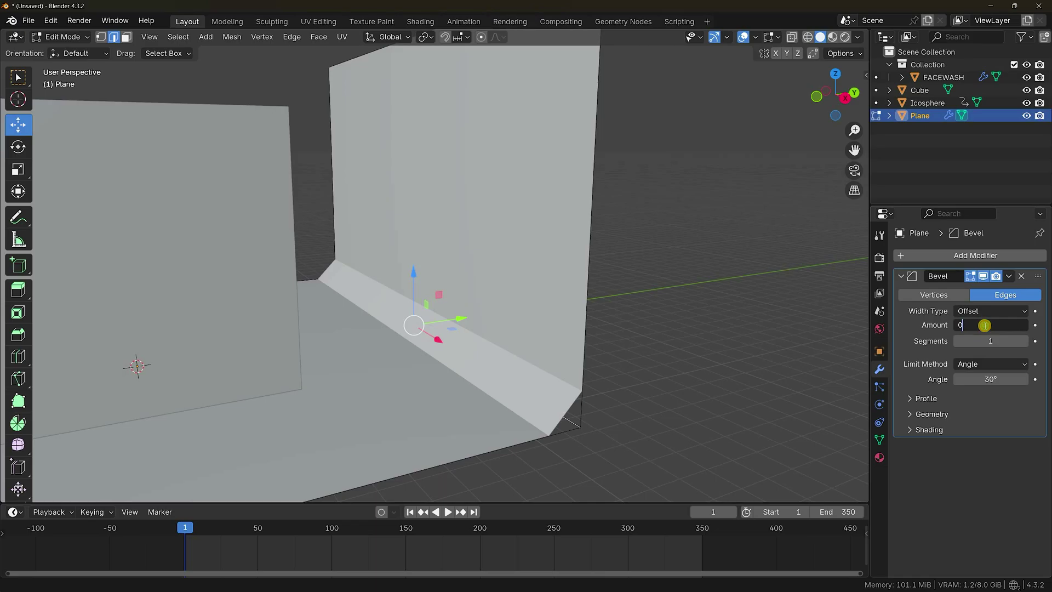
key("Return")
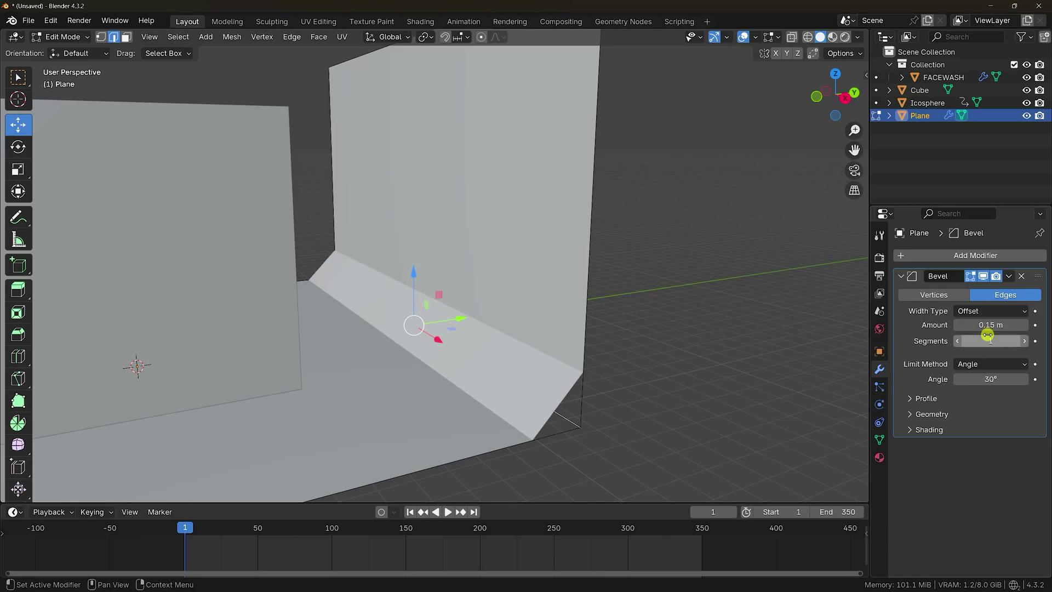
left_click(979, 337)
key("Return")
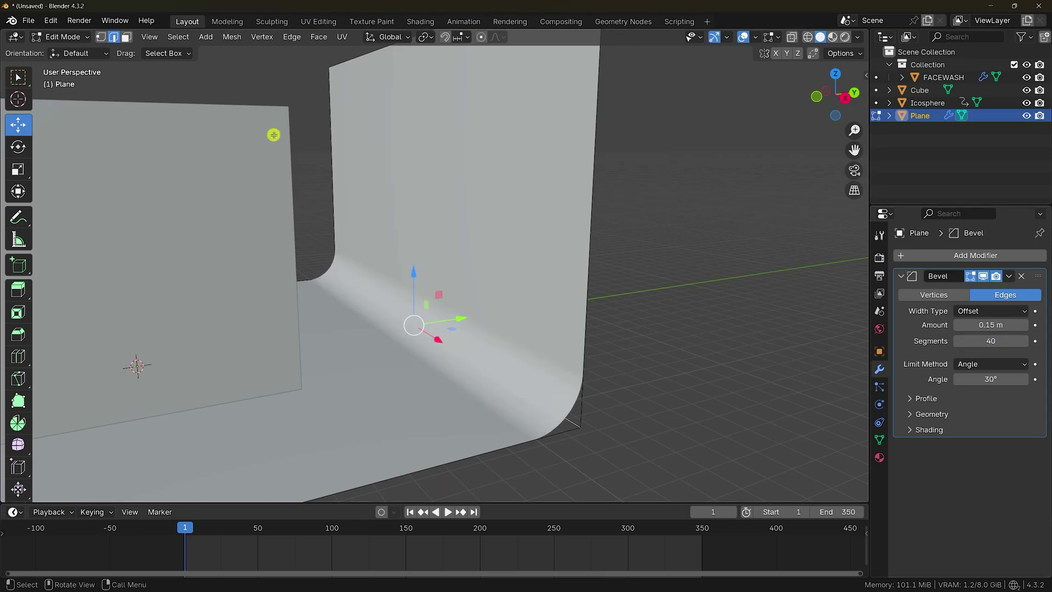
Return the plane to Object Mode and apply Shade Smooth to it.
left_click(73, 42)
left_click(72, 42)
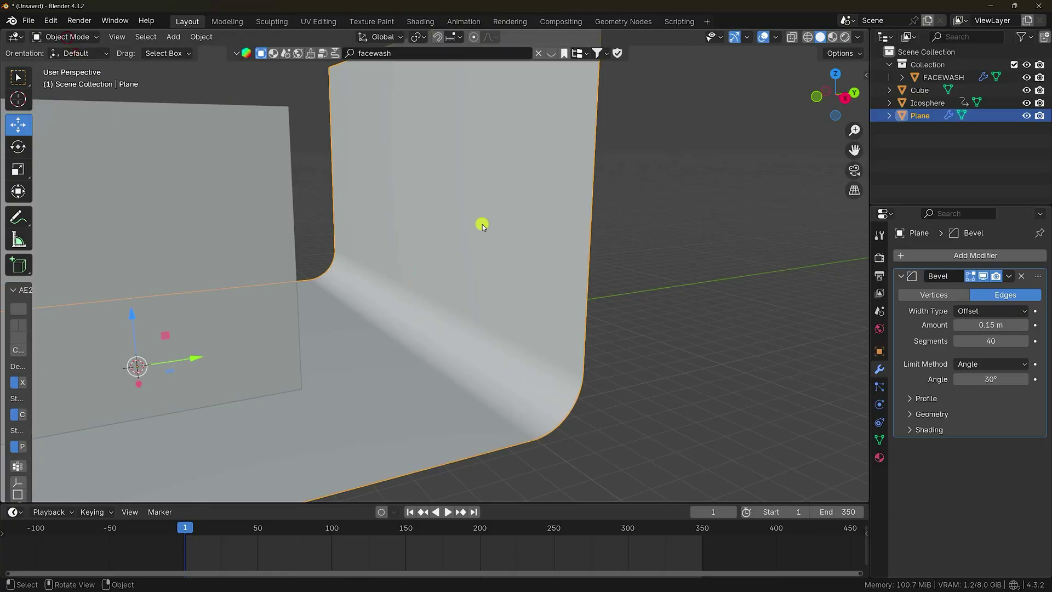
right_click(466, 202)
left_click(465, 200)
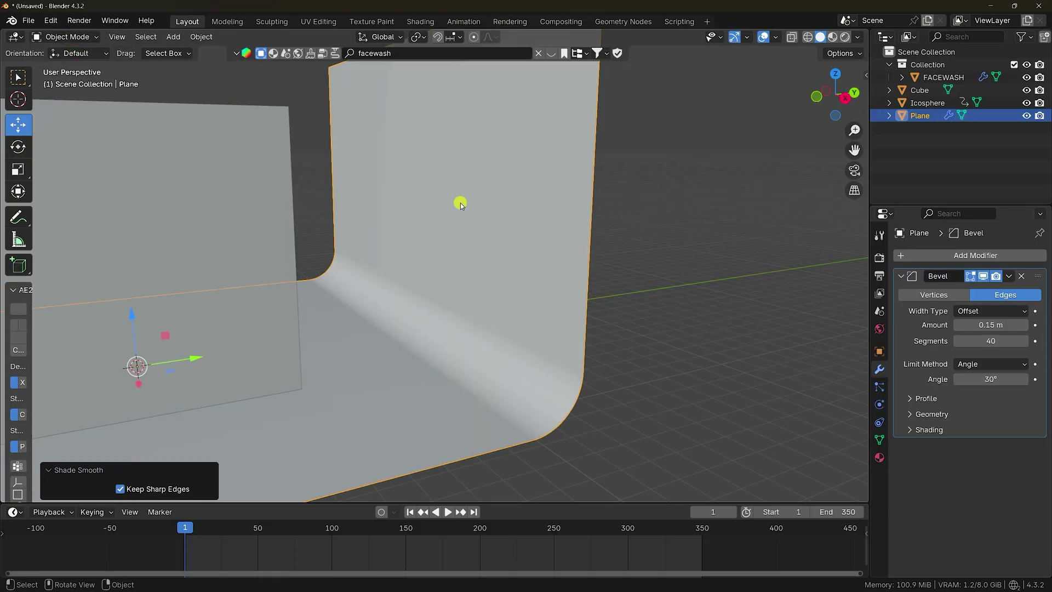
Add FLIP Fluid physics to the large cube around the bottle and set its type to Domain.
middle_click_drag(460, 202, 531, 228)
scroll(455, 241, "up", 2)
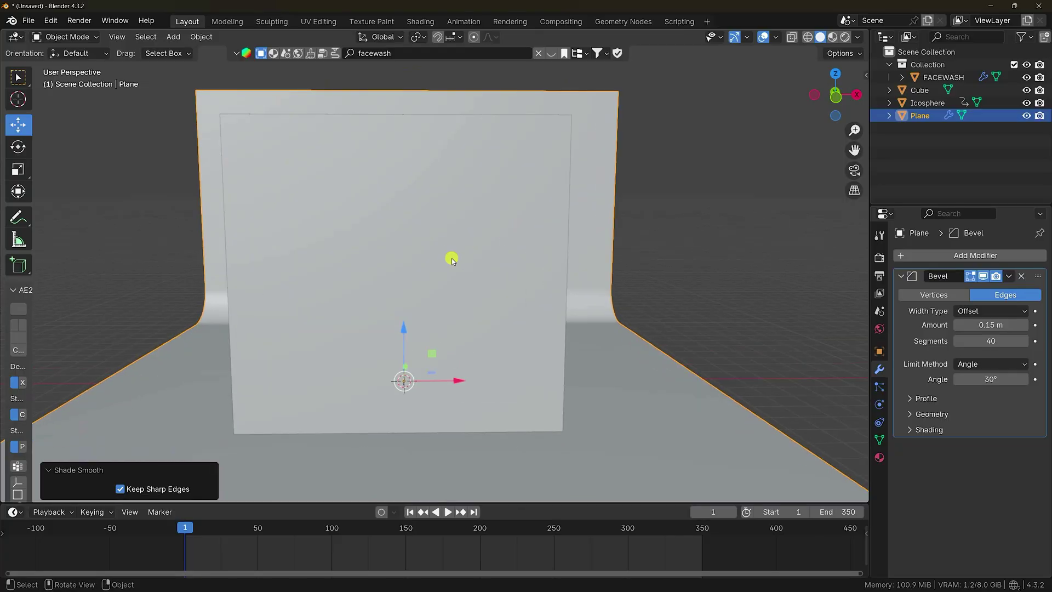
middle_click_drag(451, 259, 471, 251)
left_click(473, 250)
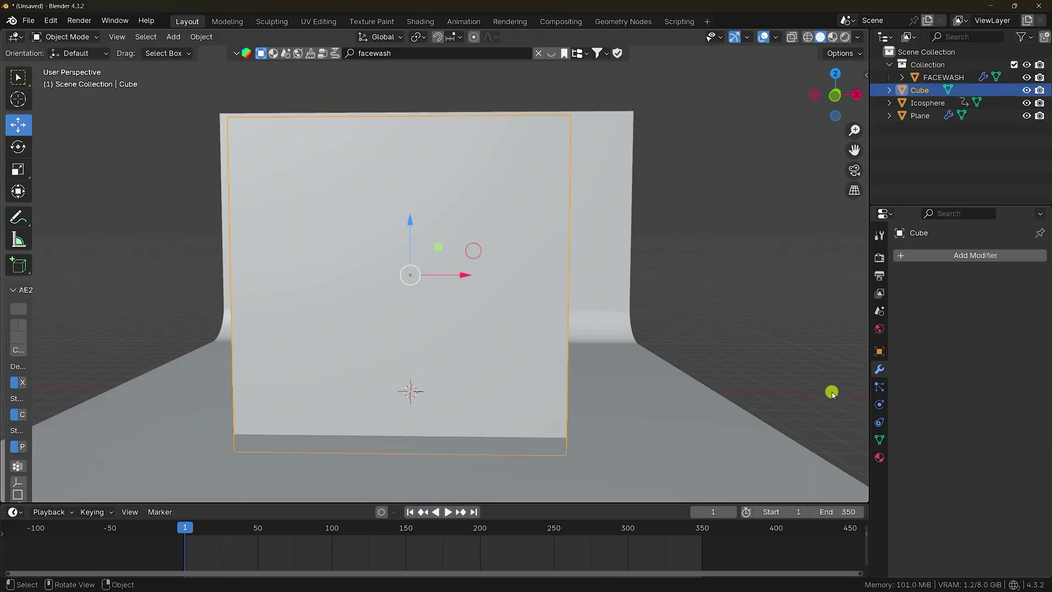
left_click(879, 404)
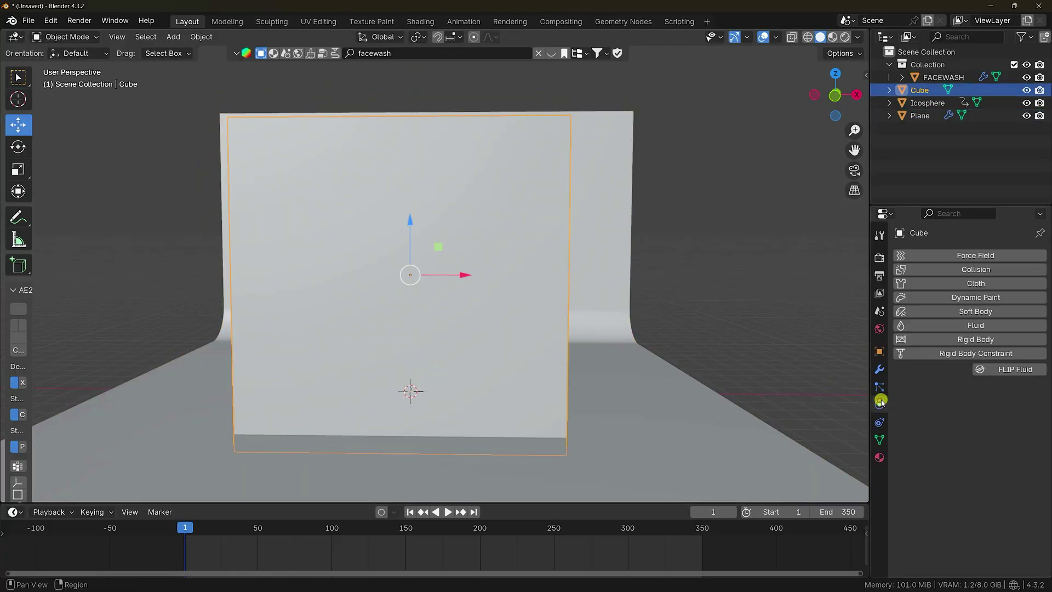
left_click(1017, 369)
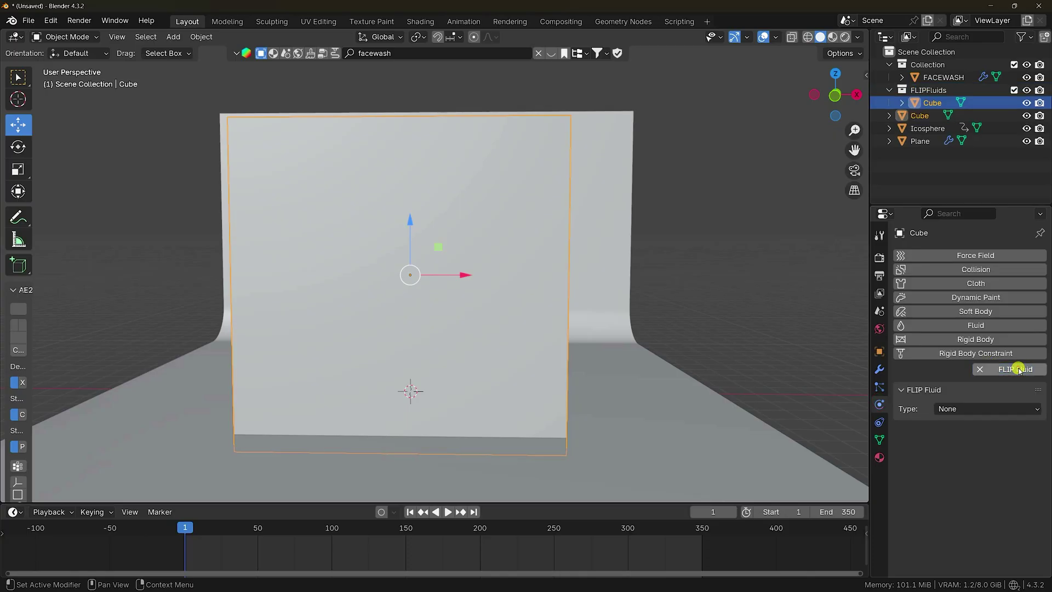
left_click(948, 409)
left_click(953, 439)
Save the scene to the Desktop as untitled.blend.
scroll(394, 380, "up", 5)
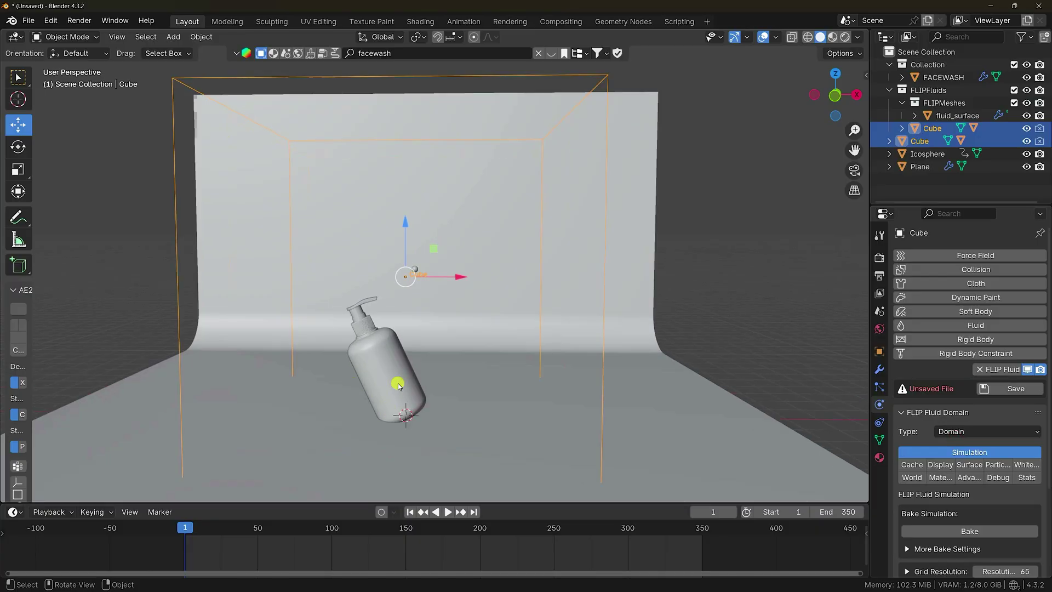
middle_click_drag(603, 341, 635, 285, "shift")
left_click(1002, 389)
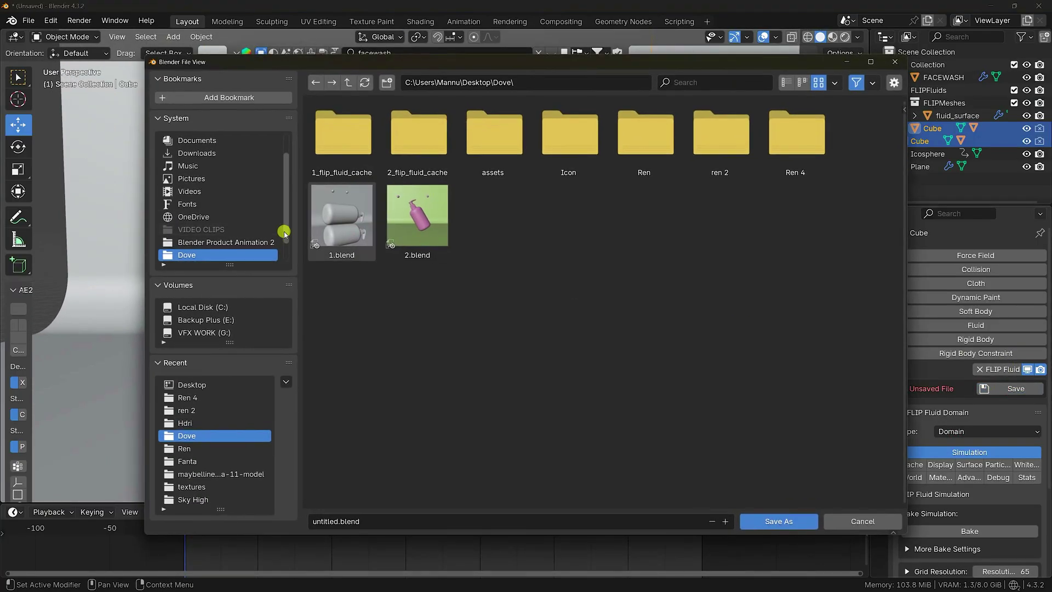
scroll(284, 228, "up", 5)
left_click(764, 519)
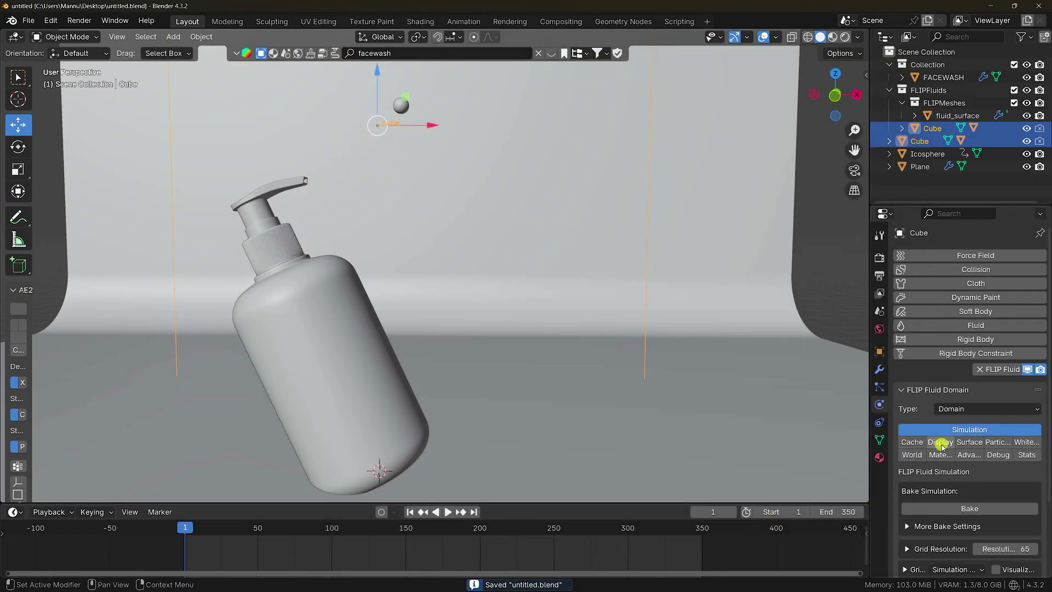
Set the fluid domain's surface mesh subdivisions to 3.
left_click(970, 443)
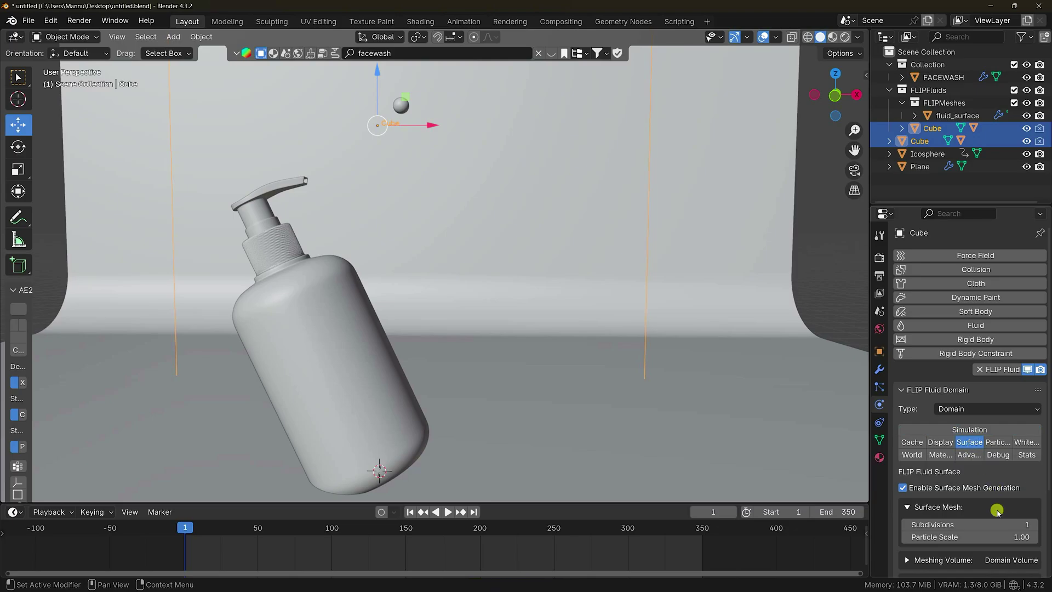
left_click(945, 526)
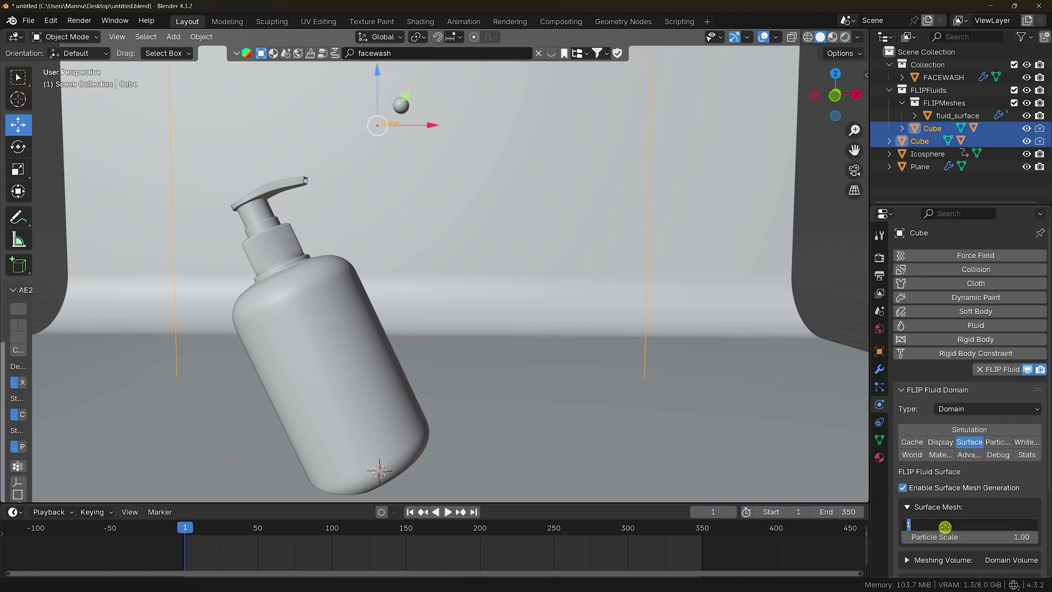
type("3")
key("Return")
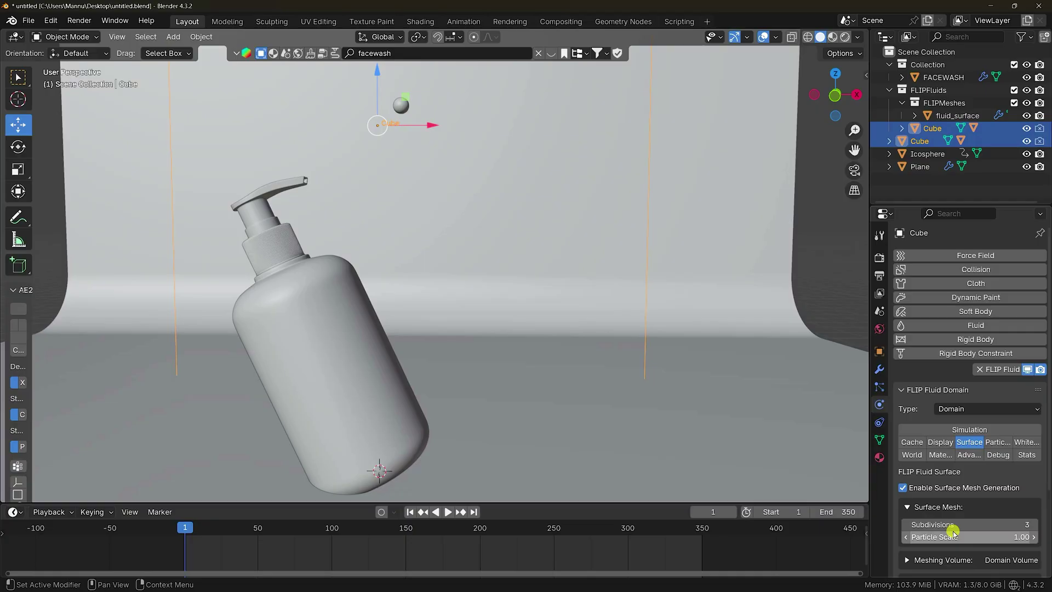
Enable viscosity with a base of 1, surface tension and sheeting effects in the domain's world settings.
scroll(970, 455, "down", 2)
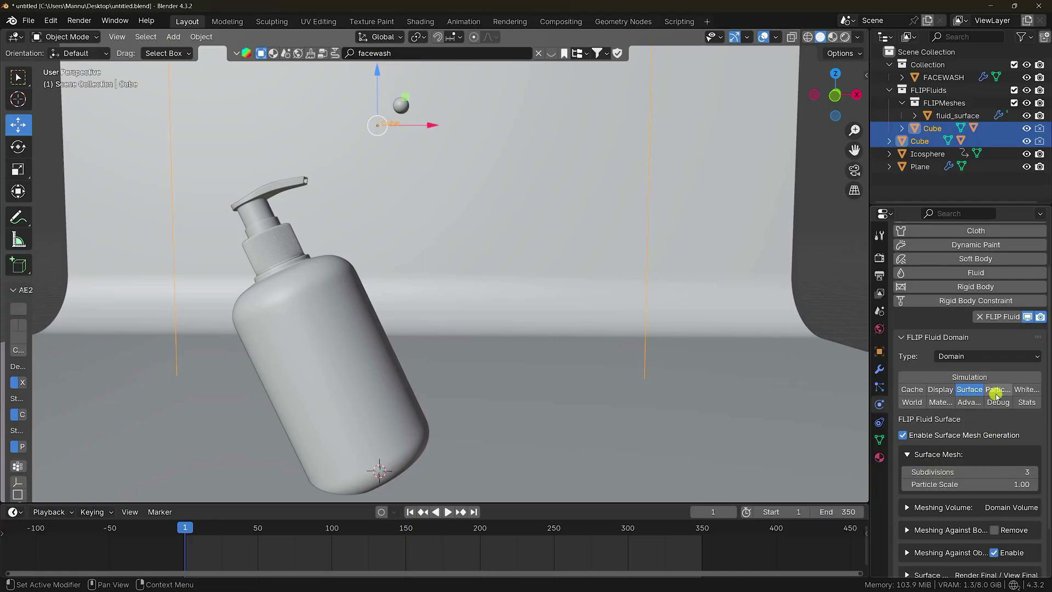
left_click(915, 403)
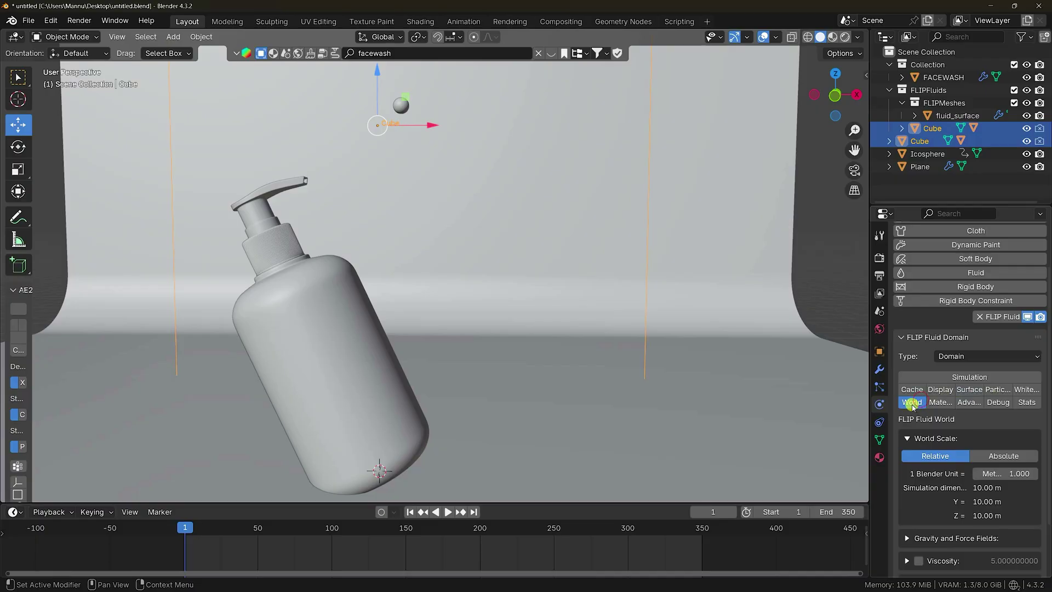
scroll(913, 407, "down", 3)
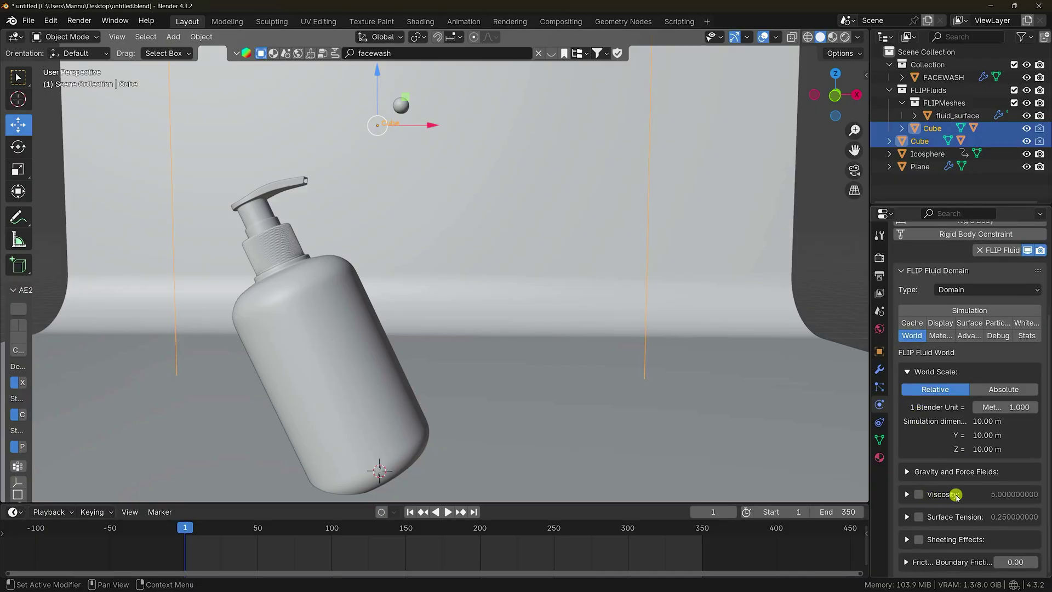
left_click(918, 495)
left_click(902, 495)
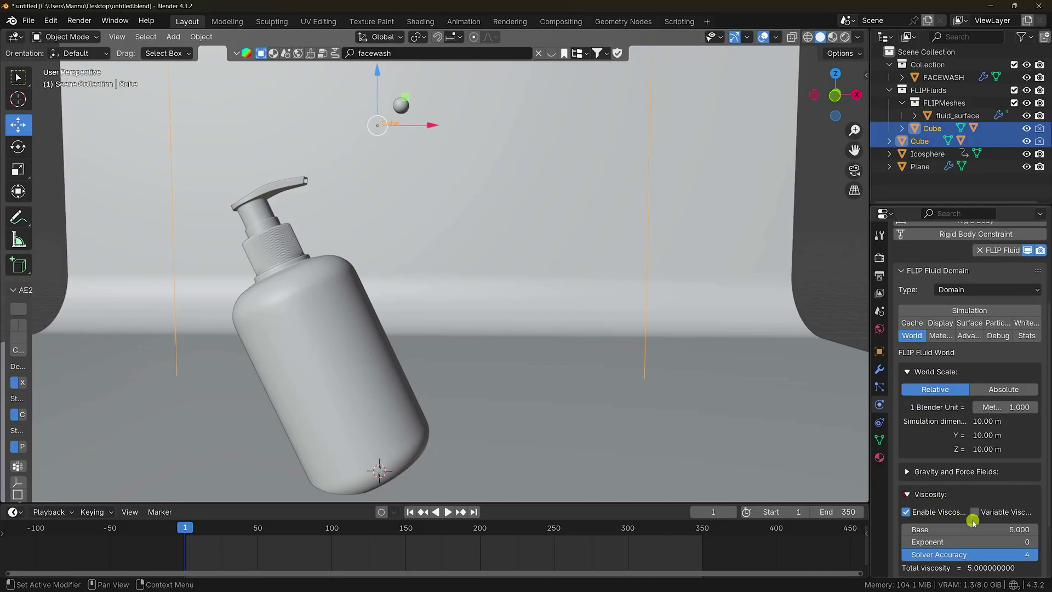
left_click(980, 530)
type("1")
key("Return")
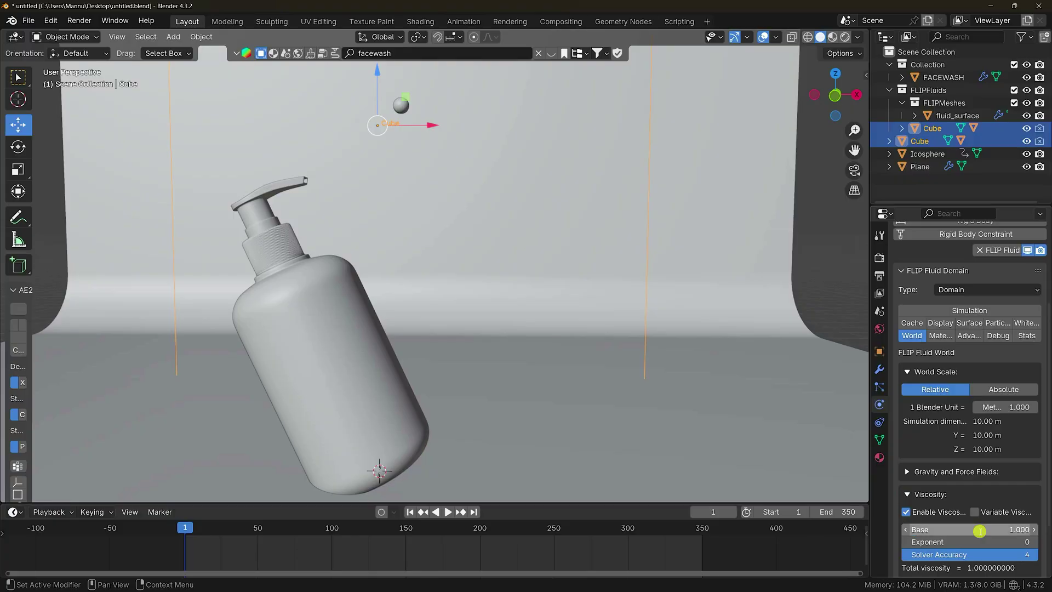
scroll(978, 536, "down", 3)
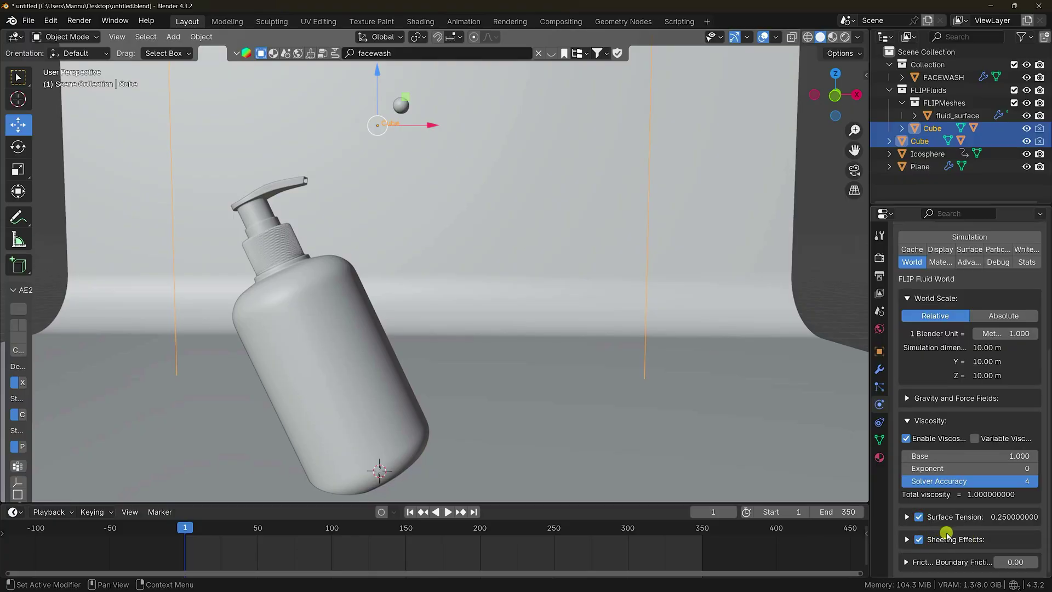
Assign the FF Milk material to the fluid domain's surface.
left_click(940, 262)
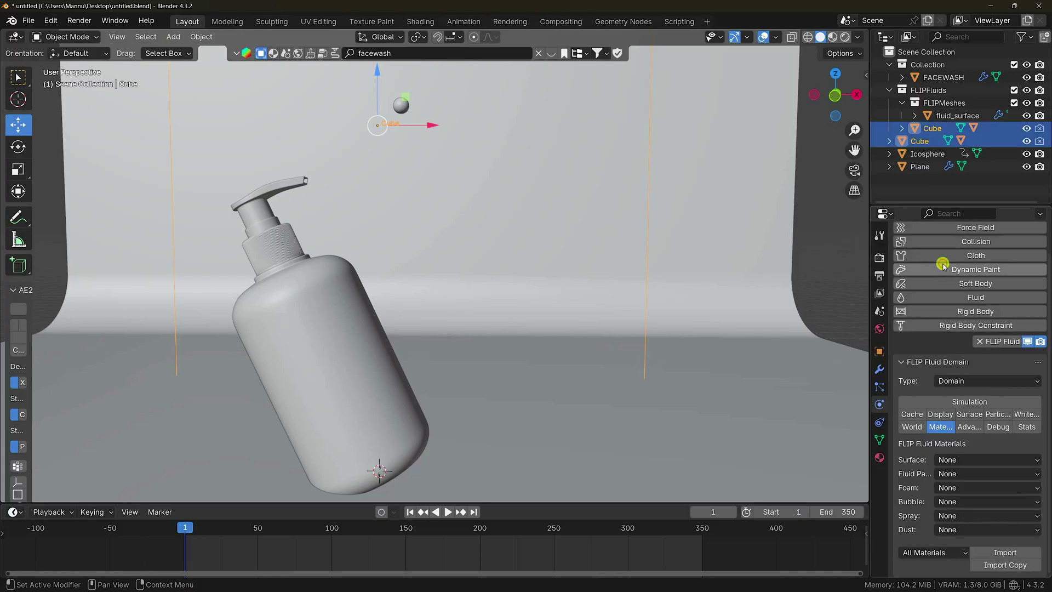
left_click(944, 459)
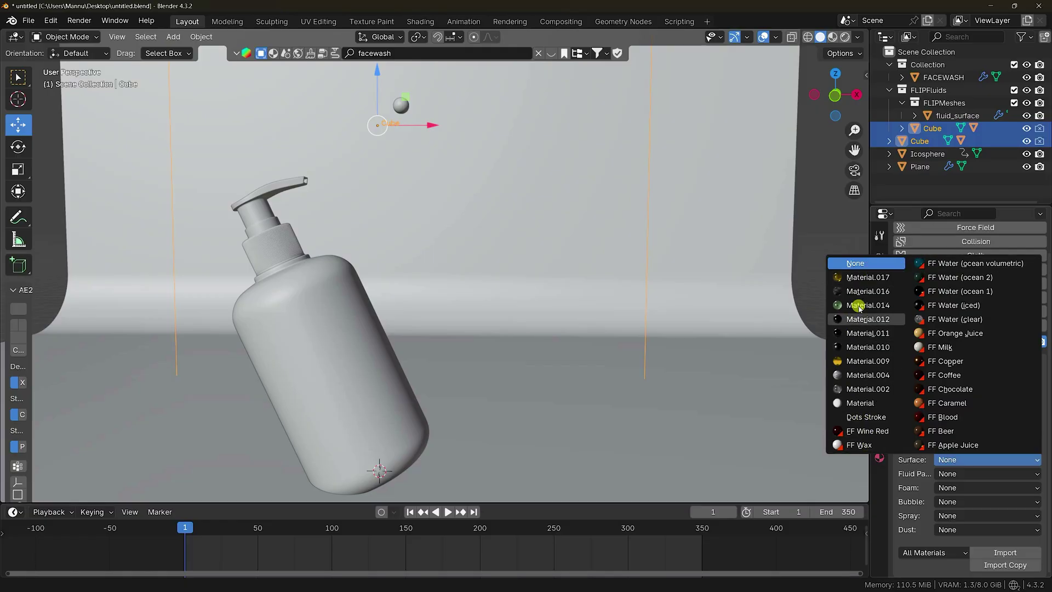
left_click(944, 347)
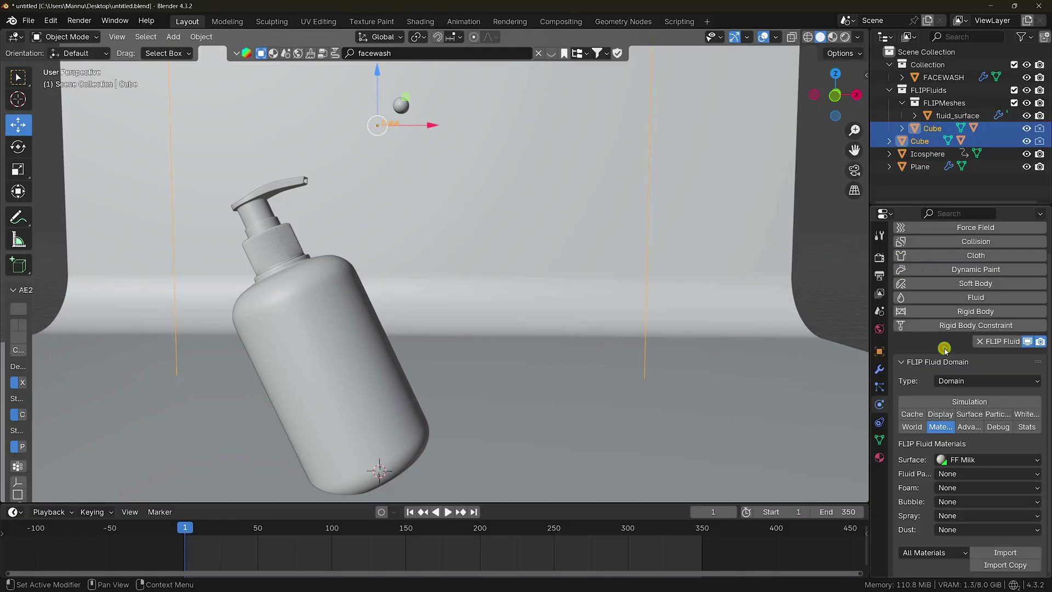
Set the domain's minimum frame substeps to 3 and its simulation method to APIC.
left_click(968, 427)
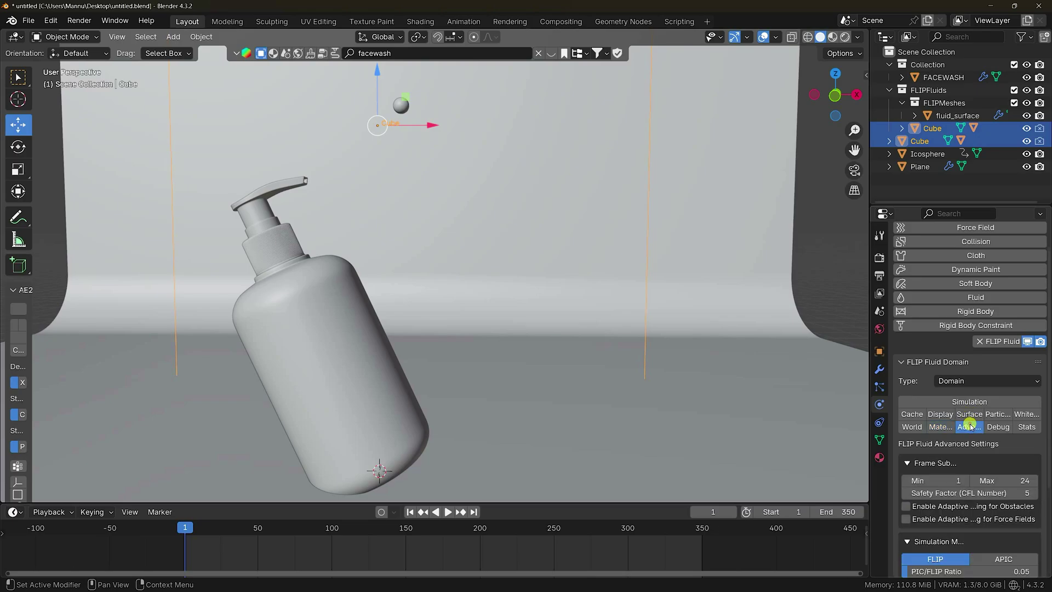
left_click(967, 480)
left_click(967, 481)
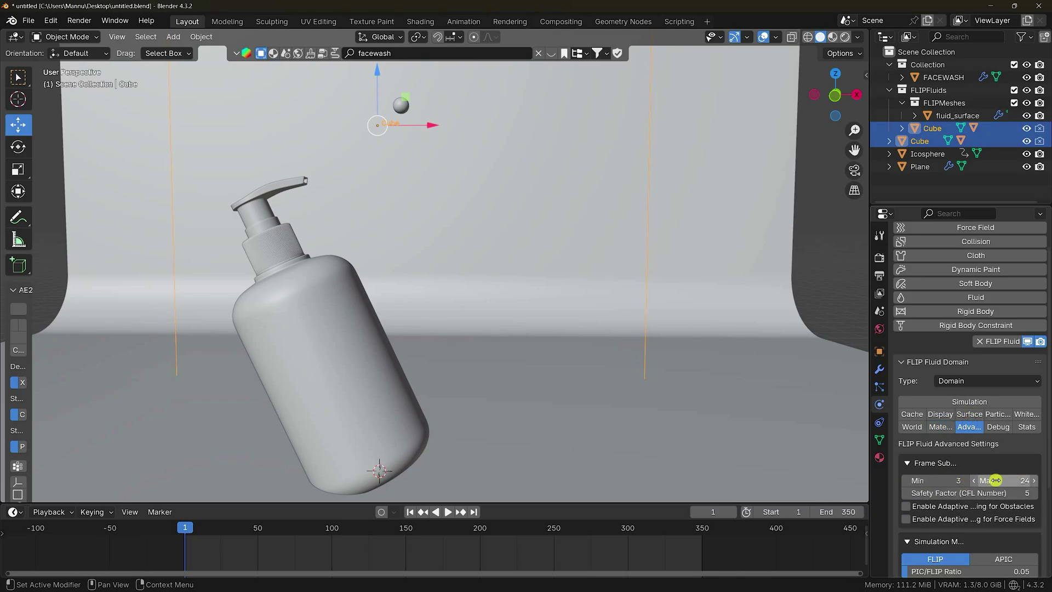
scroll(991, 476, "down", 5)
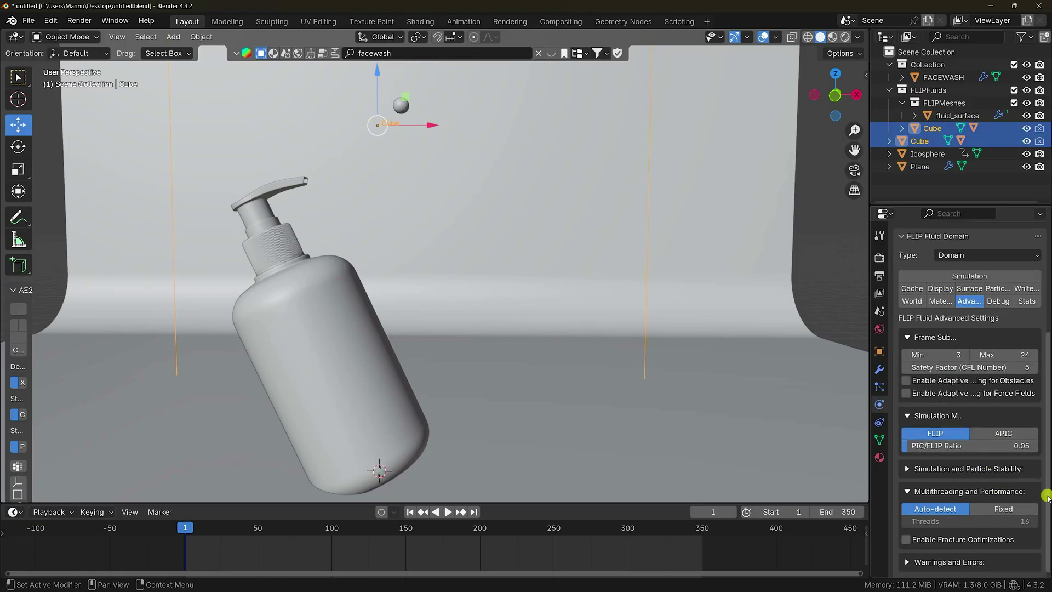
left_click(1006, 433)
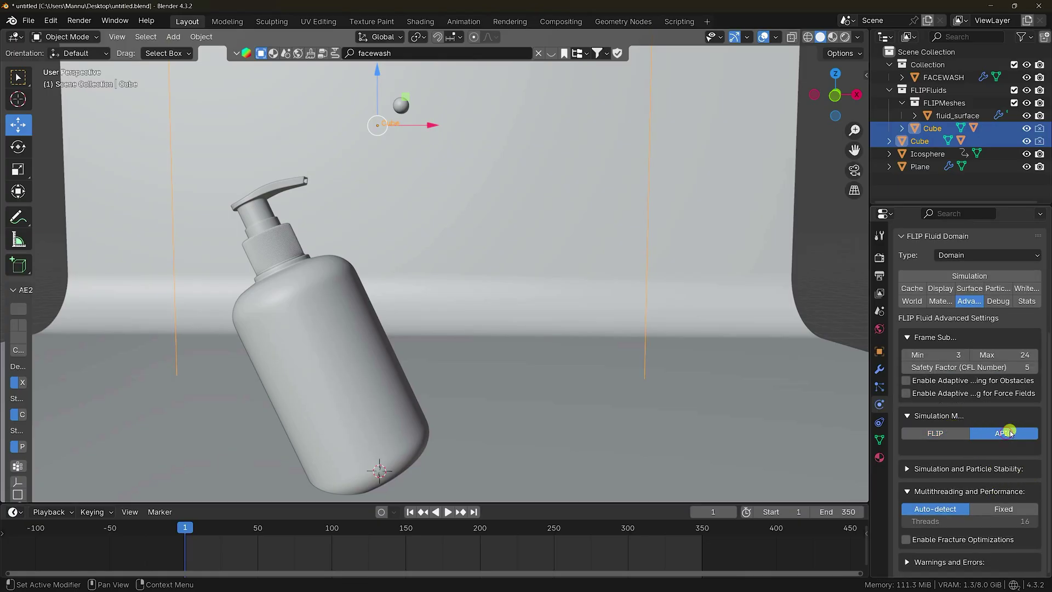
Add FLIP Fluid physics to the face wash bottle and set its type to Obstacle.
scroll(503, 331, "down", 4)
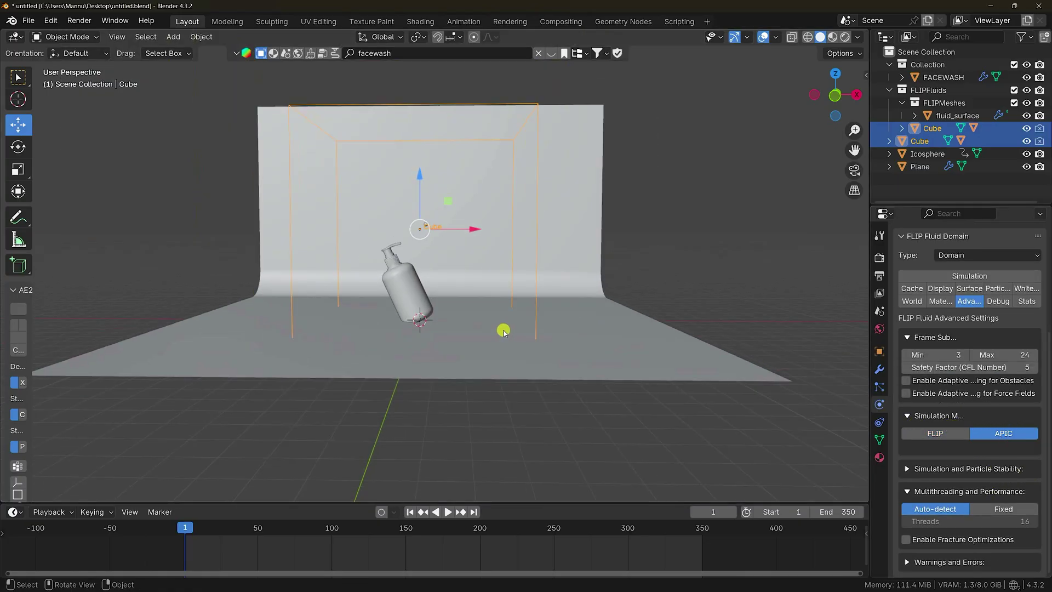
scroll(398, 314, "up", 2)
scroll(399, 314, "up", 2)
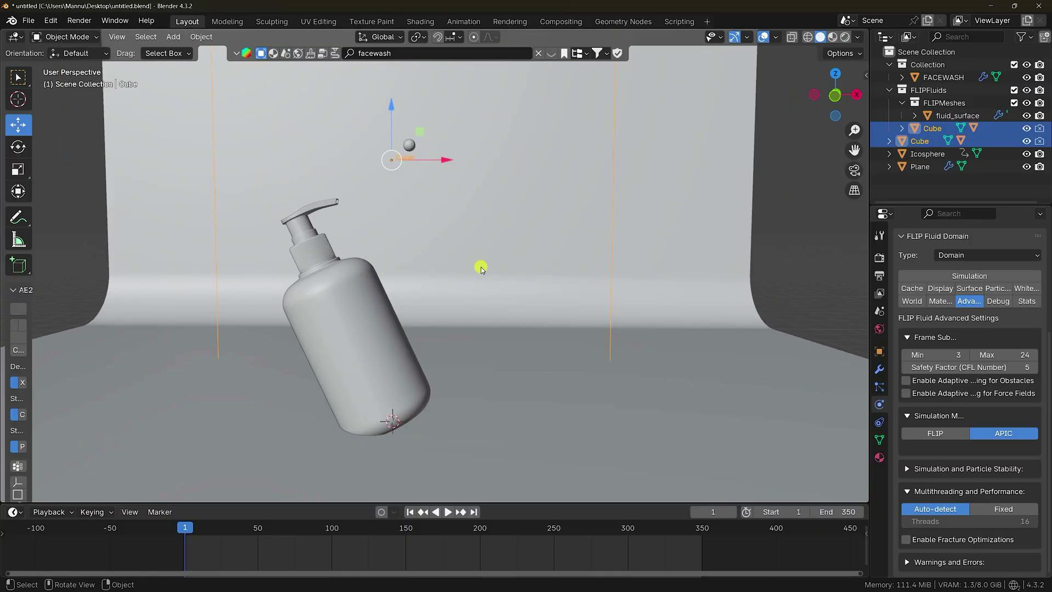
left_click(340, 316)
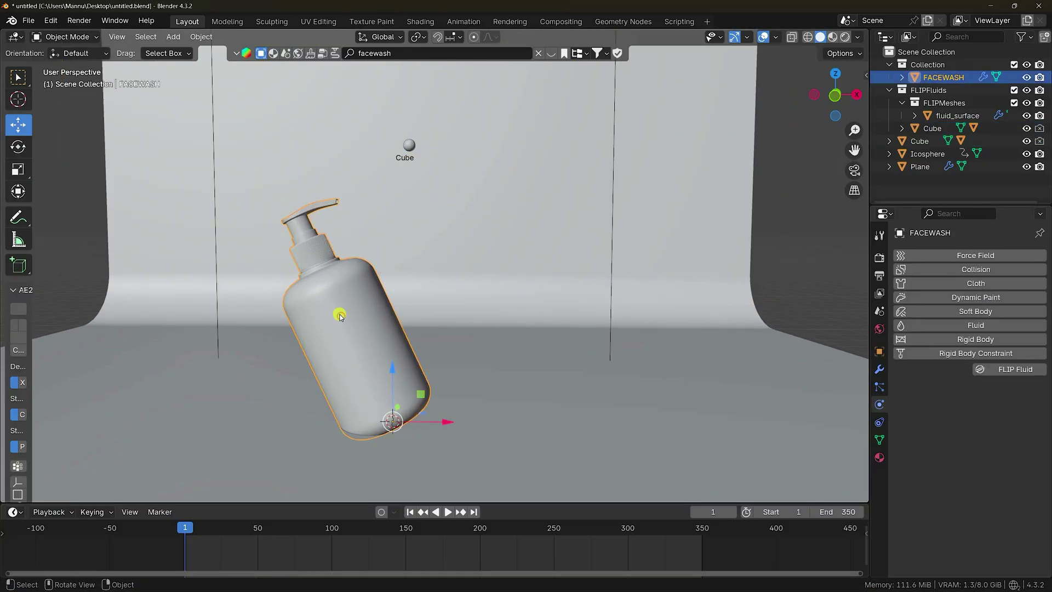
left_click(978, 368)
left_click(949, 408)
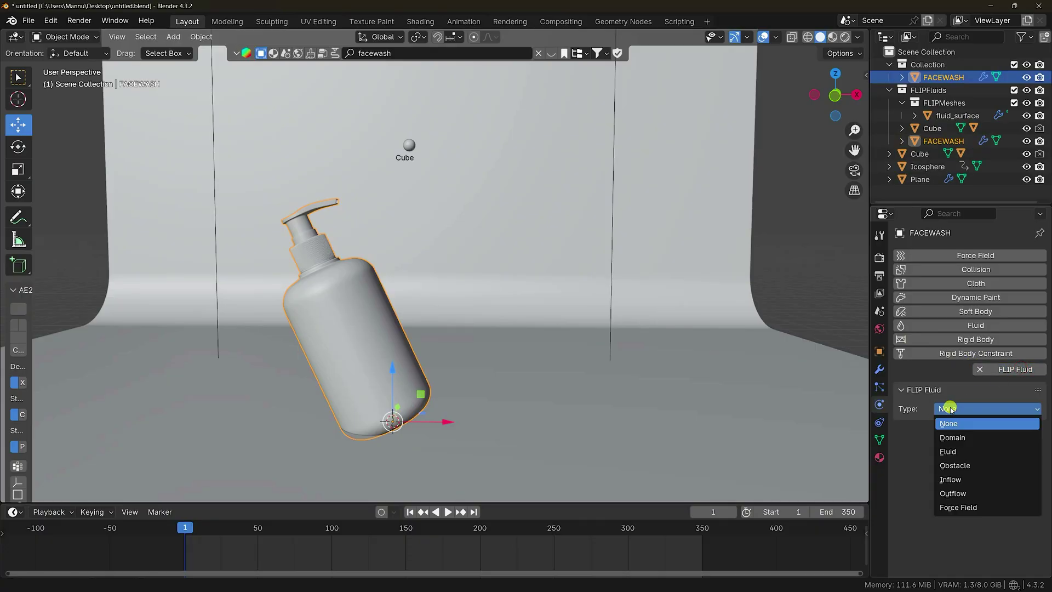
left_click(955, 465)
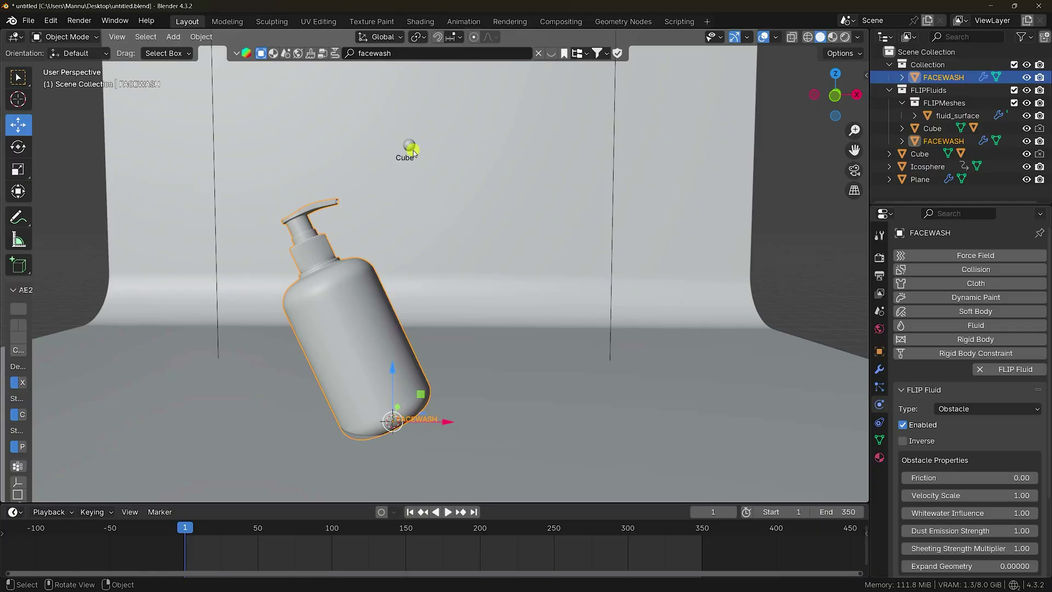
Add FLIP Fluid physics to the icosphere above the bottle and set its type to Inflow.
left_click(412, 148)
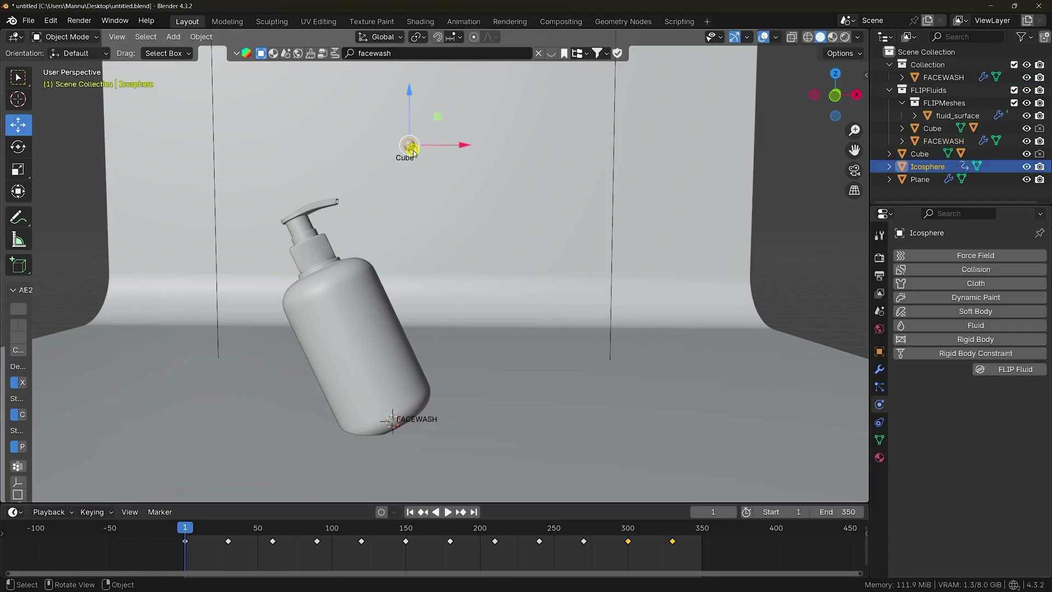
left_click(1009, 369)
left_click(981, 409)
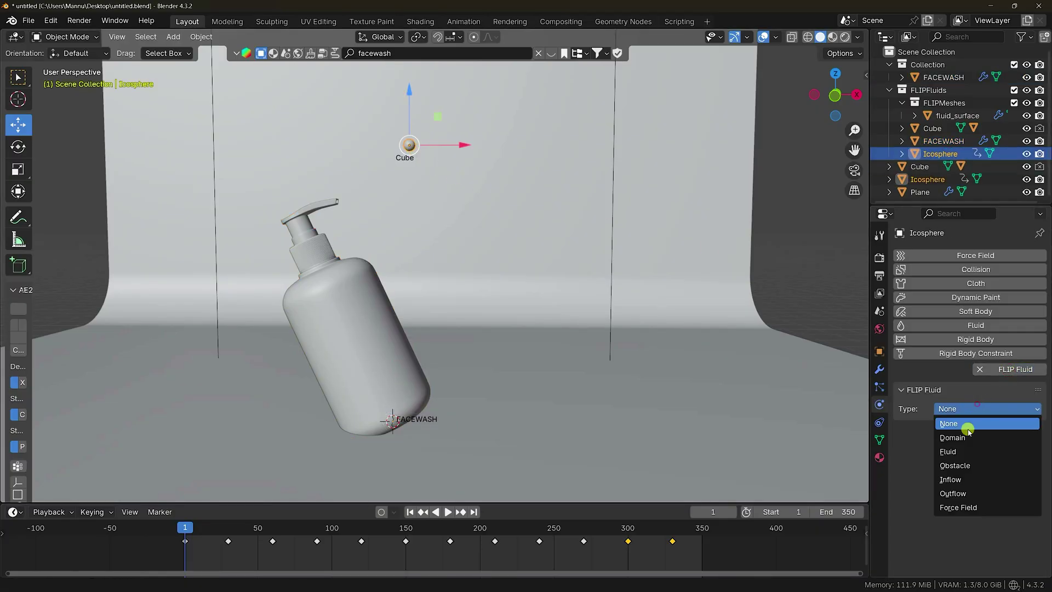
left_click(950, 479)
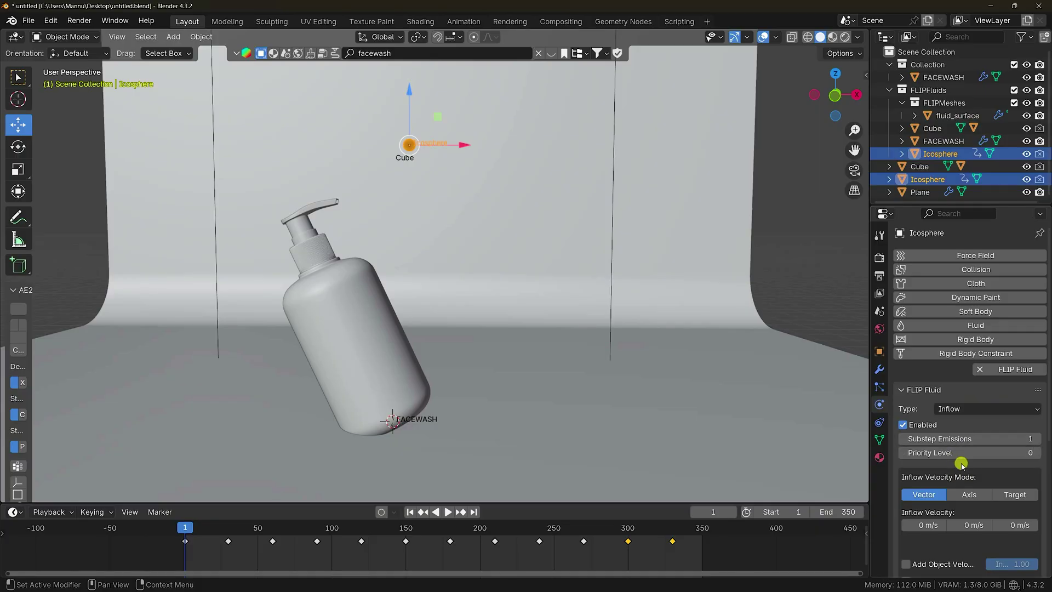
scroll(694, 329, "down", 5)
scroll(619, 262, "up", 4)
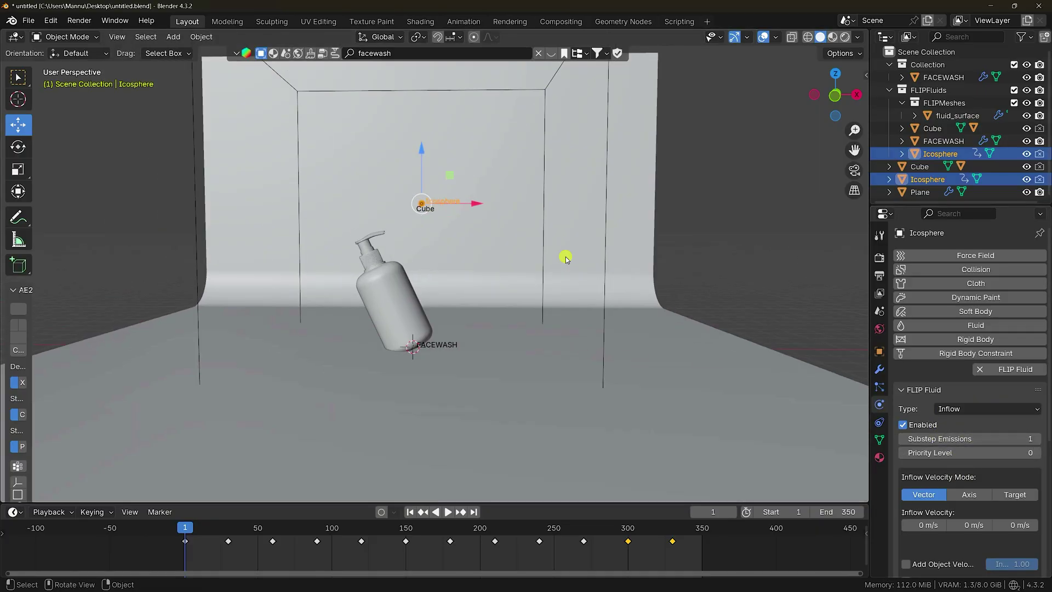
Set the fluid domain's simulation grid resolution to 128.
left_click(697, 268)
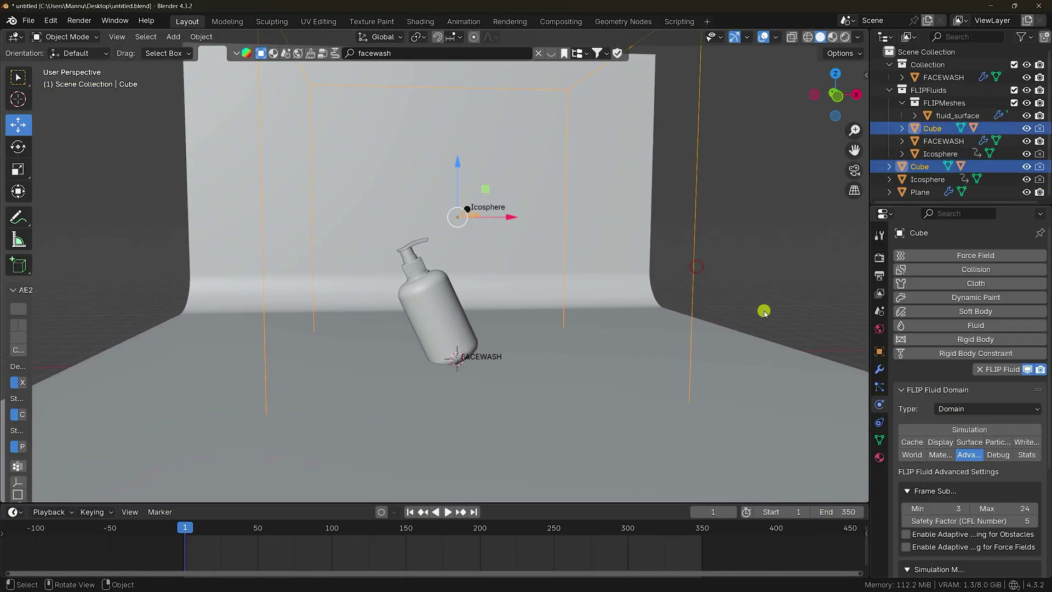
left_click(969, 429)
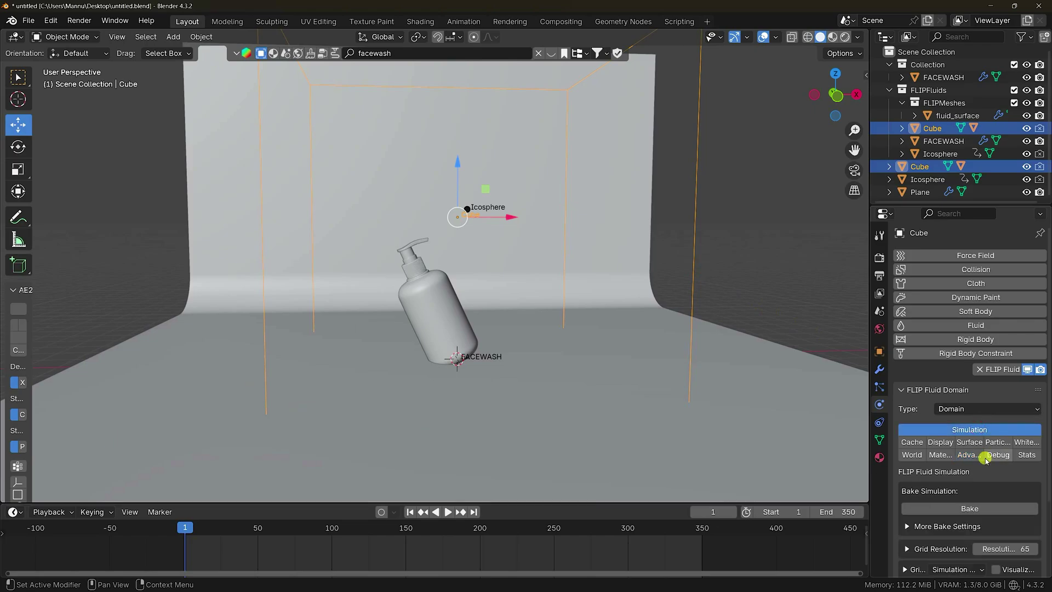
scroll(984, 459, "down", 4)
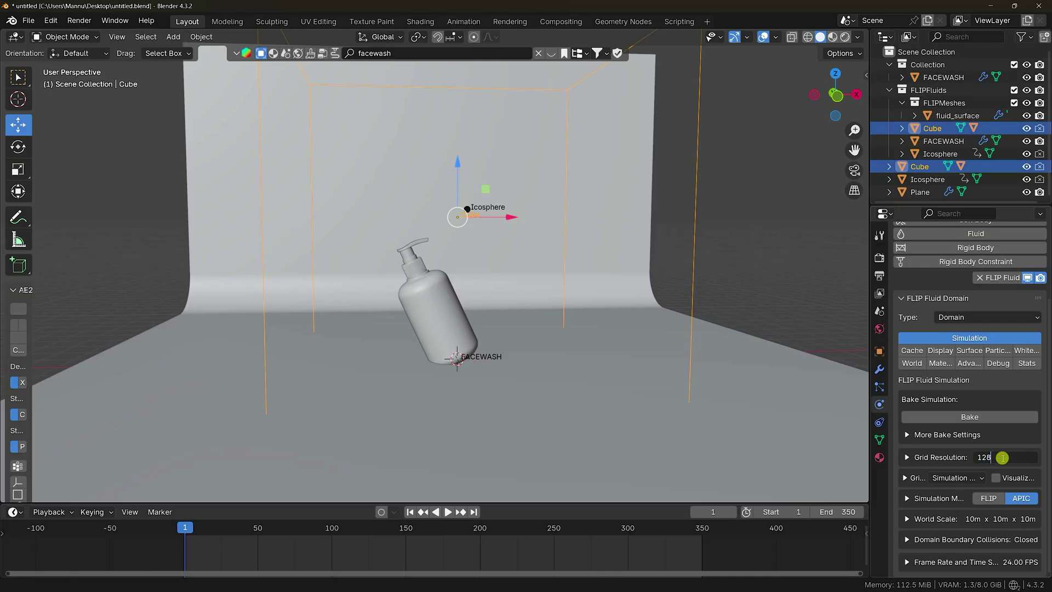
key("Return")
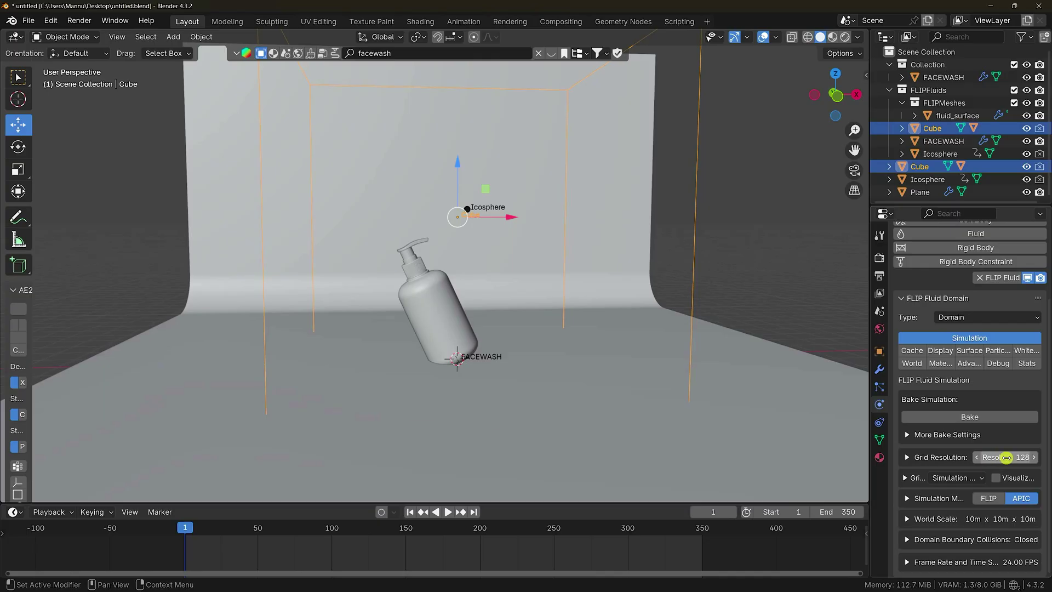
left_click(976, 419)
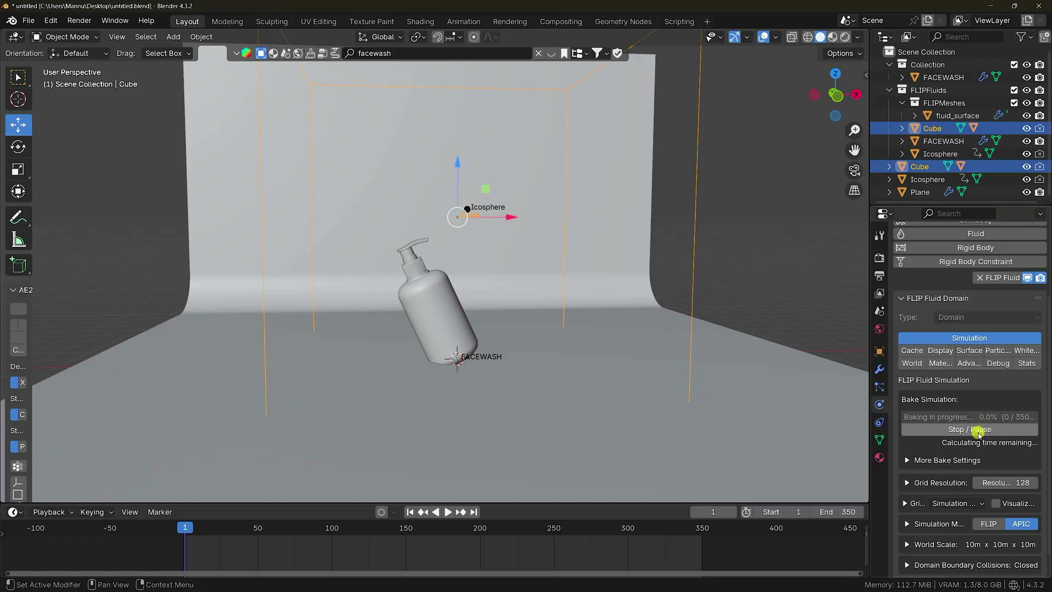
left_click(978, 430)
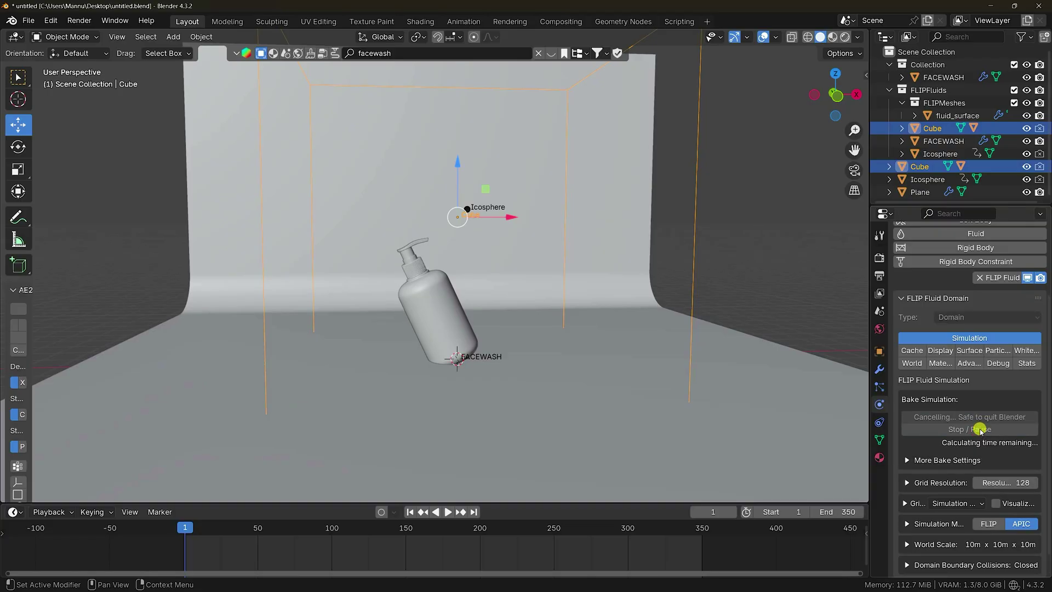
scroll(981, 430, "down", 1)
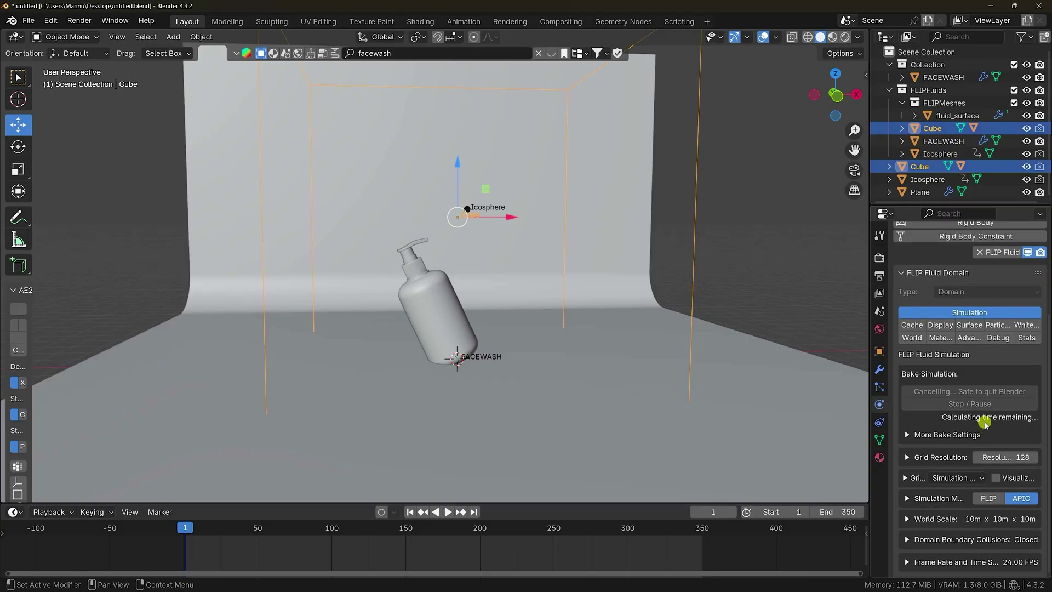
Set the scene's frame rate to 30 fps and start baking the domain's FLIP Fluids simulation.
left_click(880, 275)
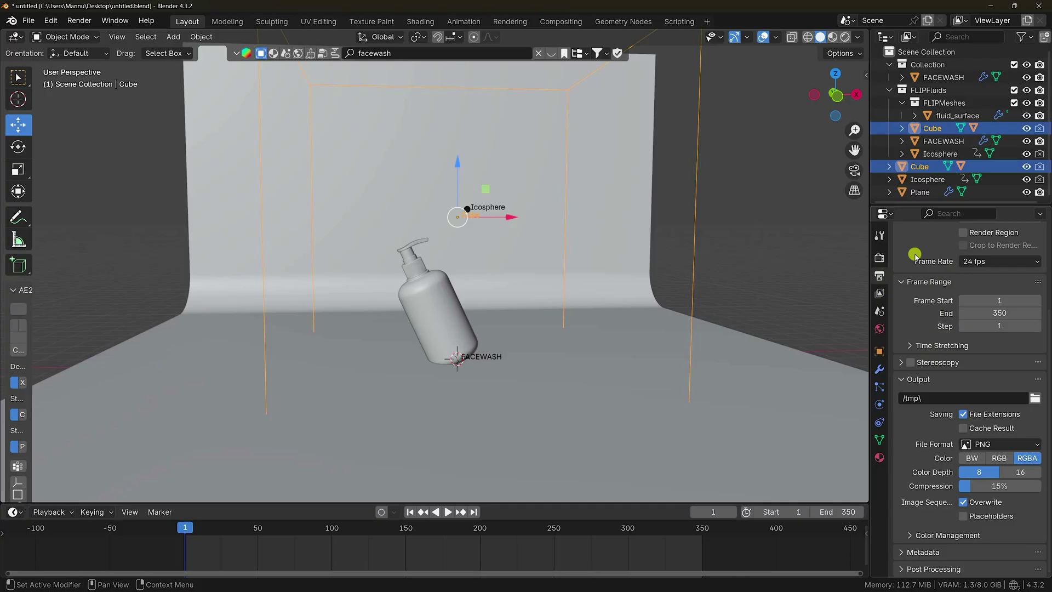
left_click(960, 261)
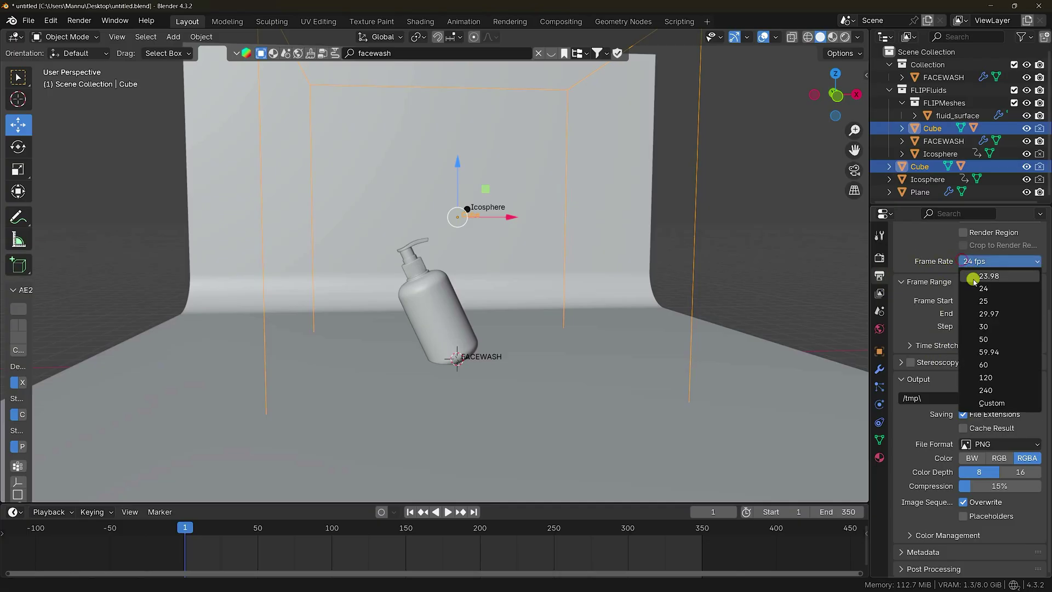
left_click(1003, 327)
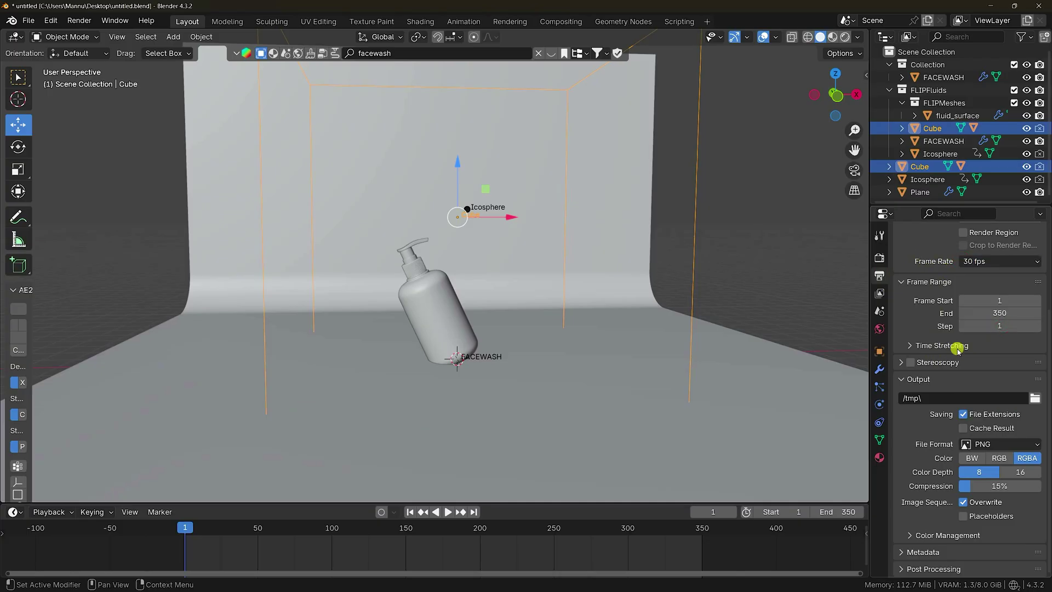
left_click(879, 404)
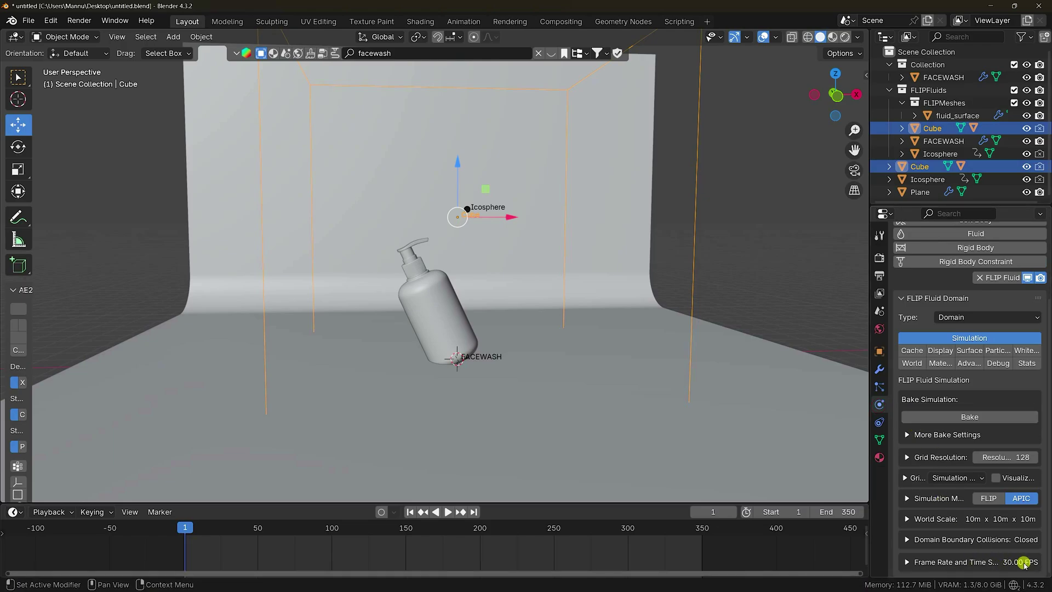
left_click(970, 416)
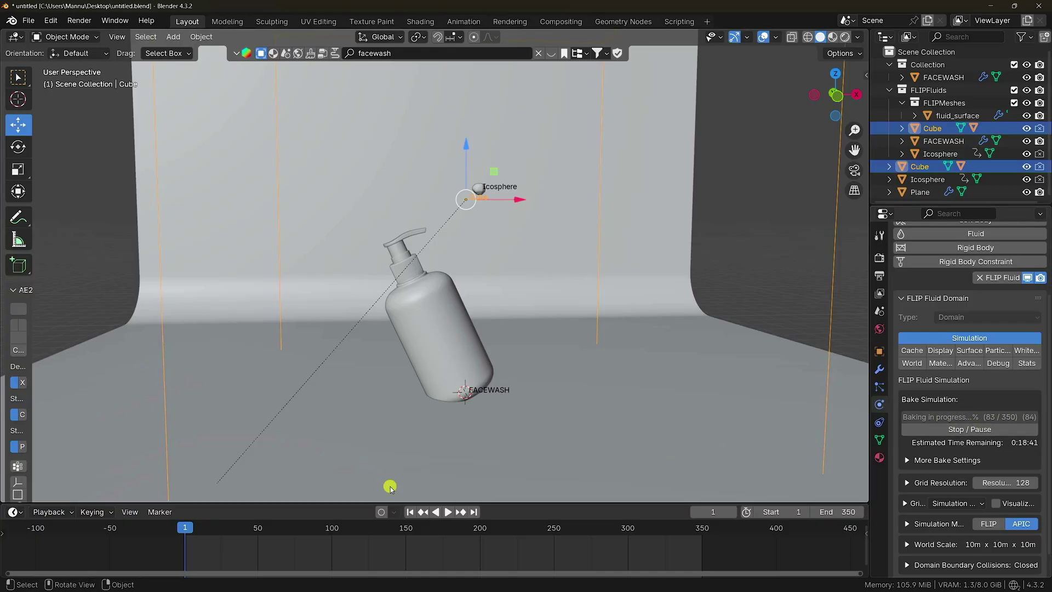
Play back the baked frames to frame 83 and examine how the liquid pours onto the bottle.
left_click(447, 511)
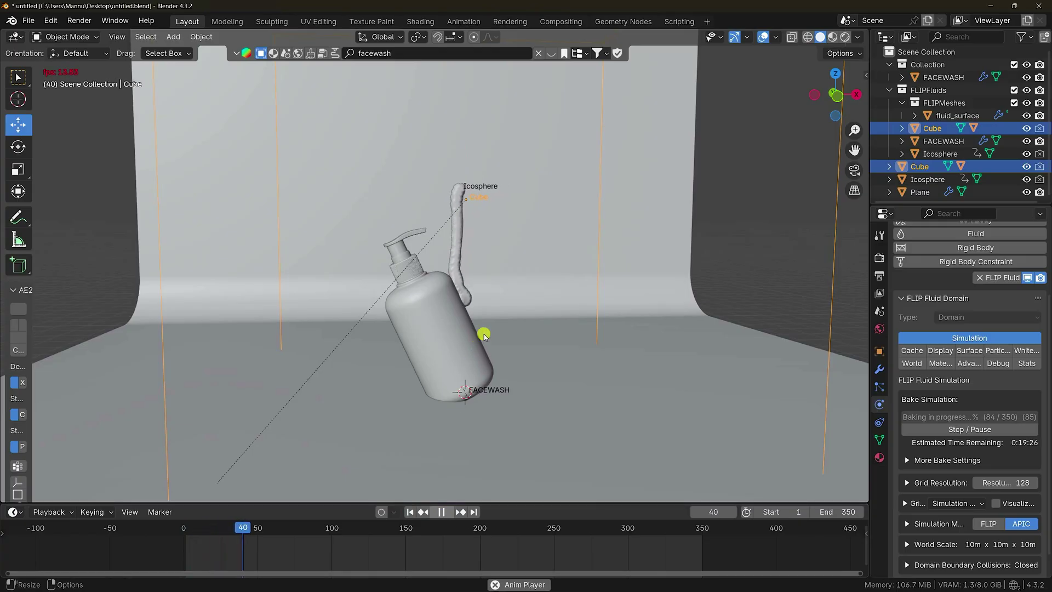
scroll(484, 334, "up", 5)
scroll(471, 312, "down", 2)
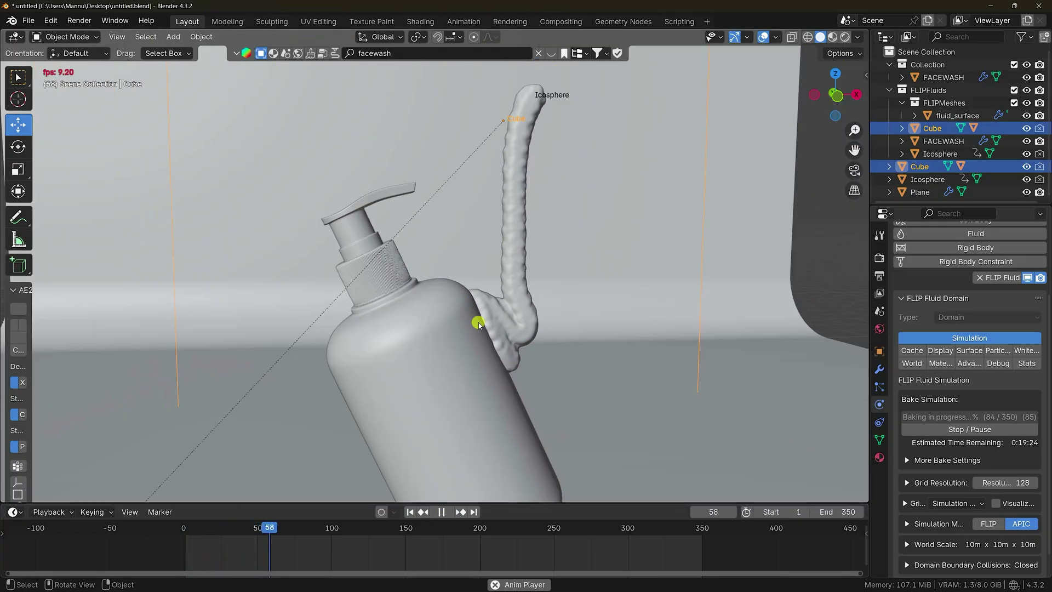
middle_click_drag(495, 357, 488, 363)
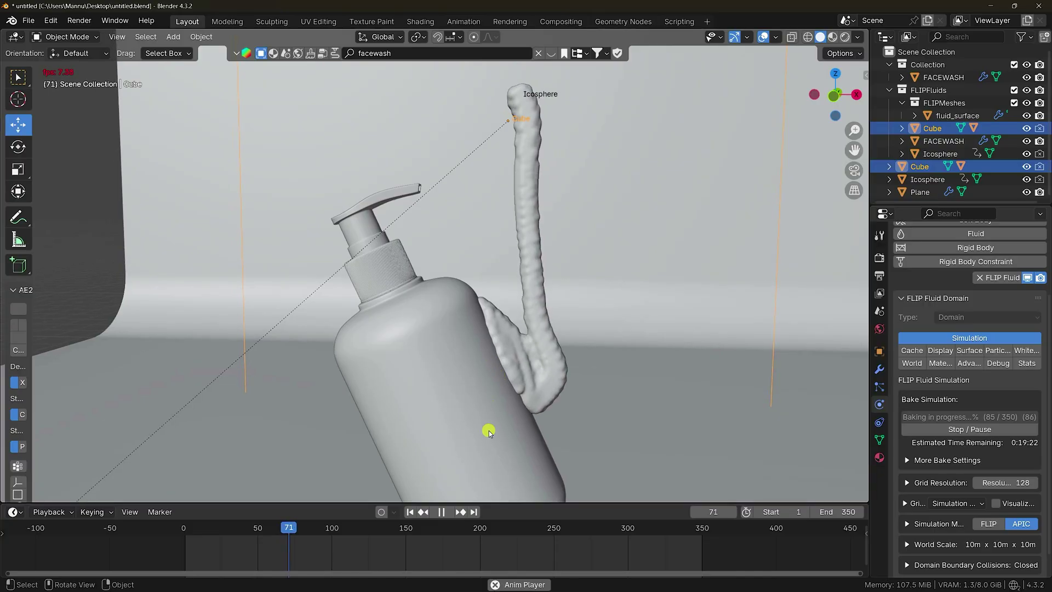
left_click(439, 511)
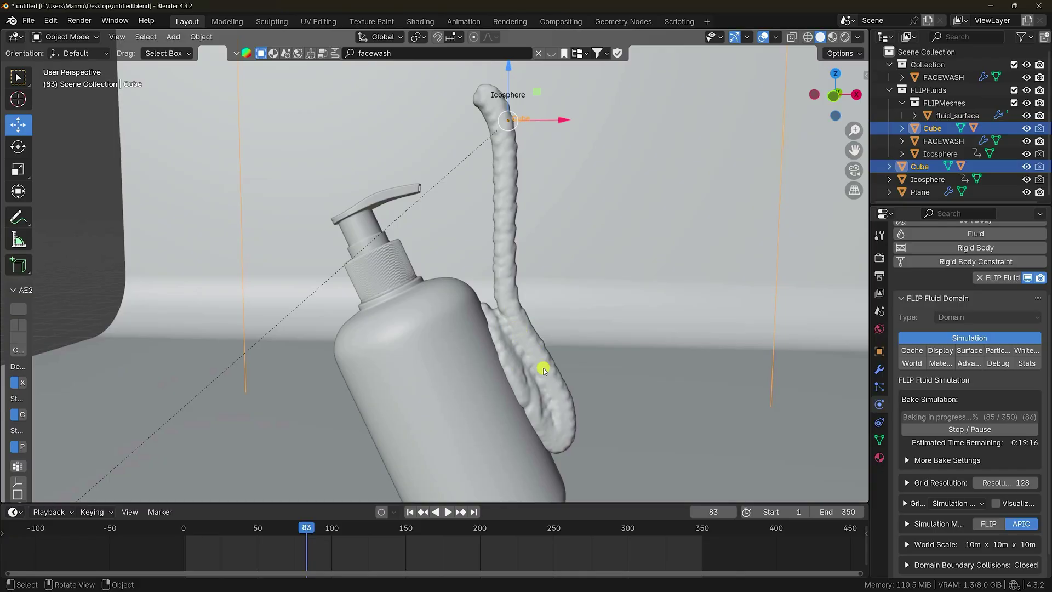
middle_click_drag(552, 380, 525, 393)
scroll(534, 384, "down", 5)
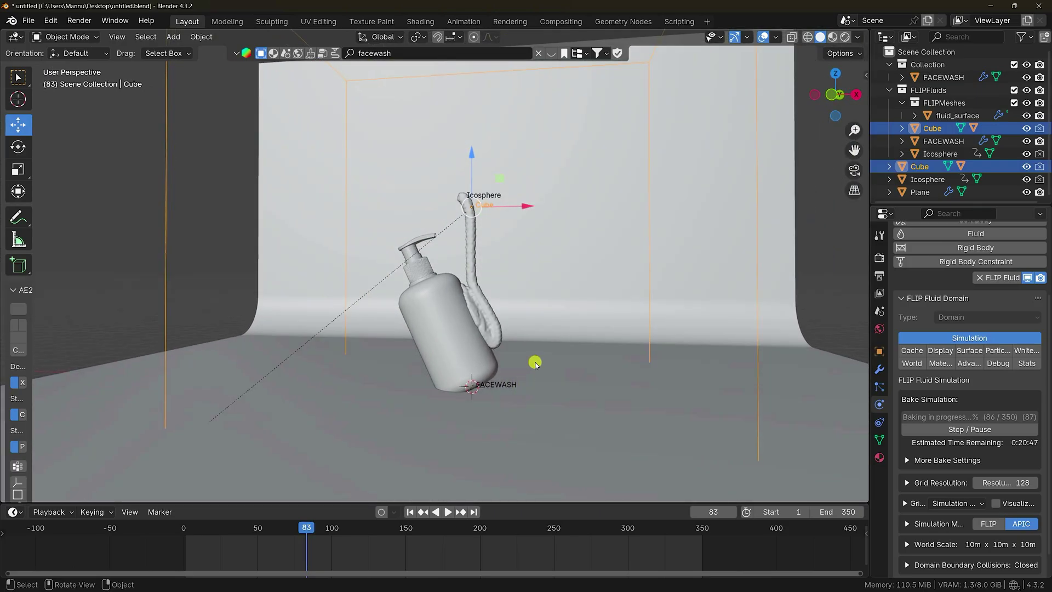
Add a camera and align it to a front view of the bottle and the poured liquid.
left_click(174, 37)
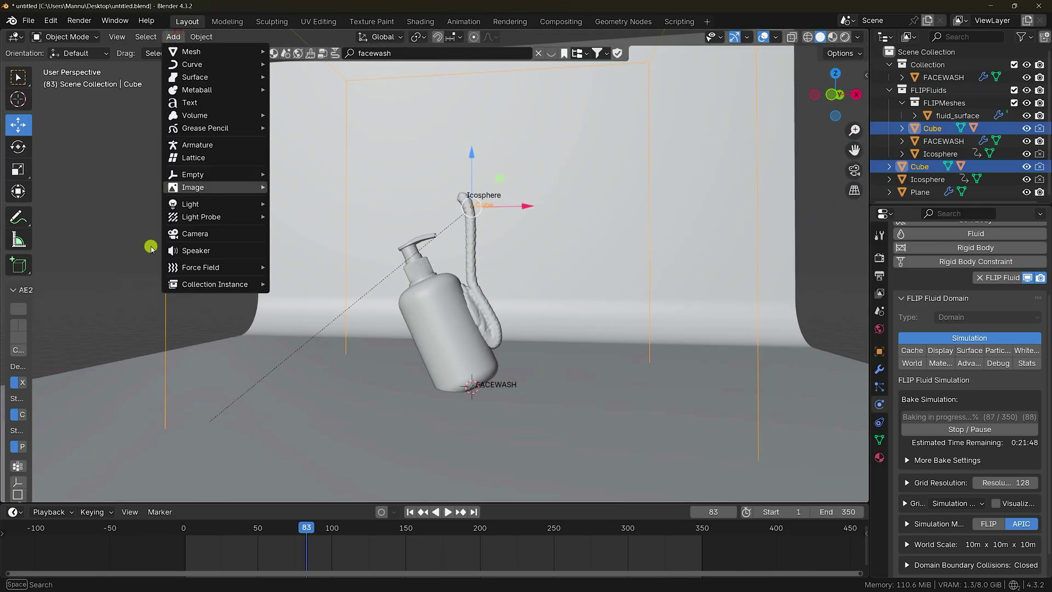
left_click(192, 235)
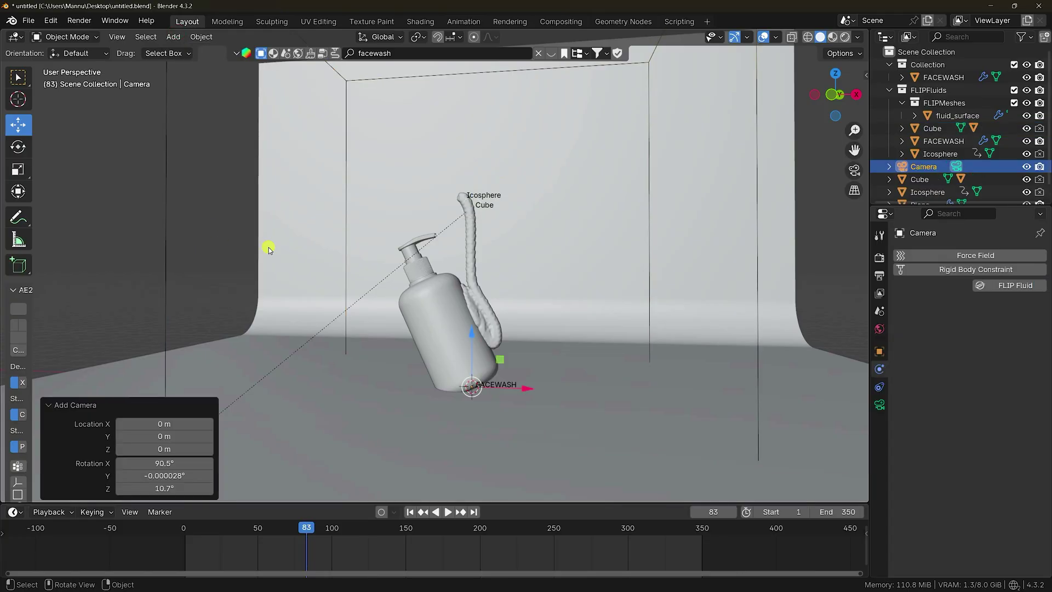
middle_click_drag(407, 262, 478, 277)
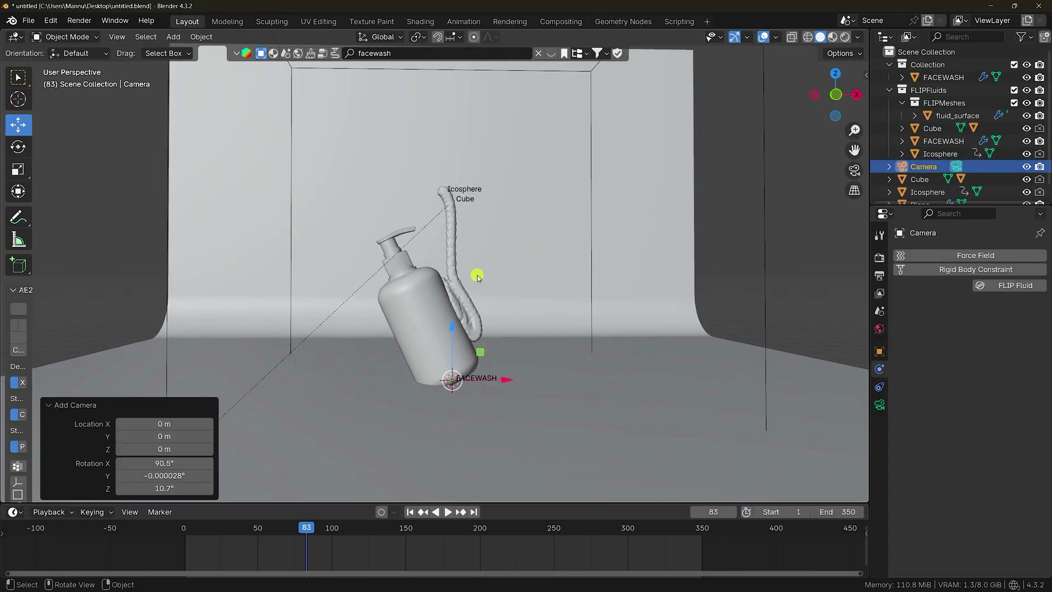
key("ctrl+KP_0")
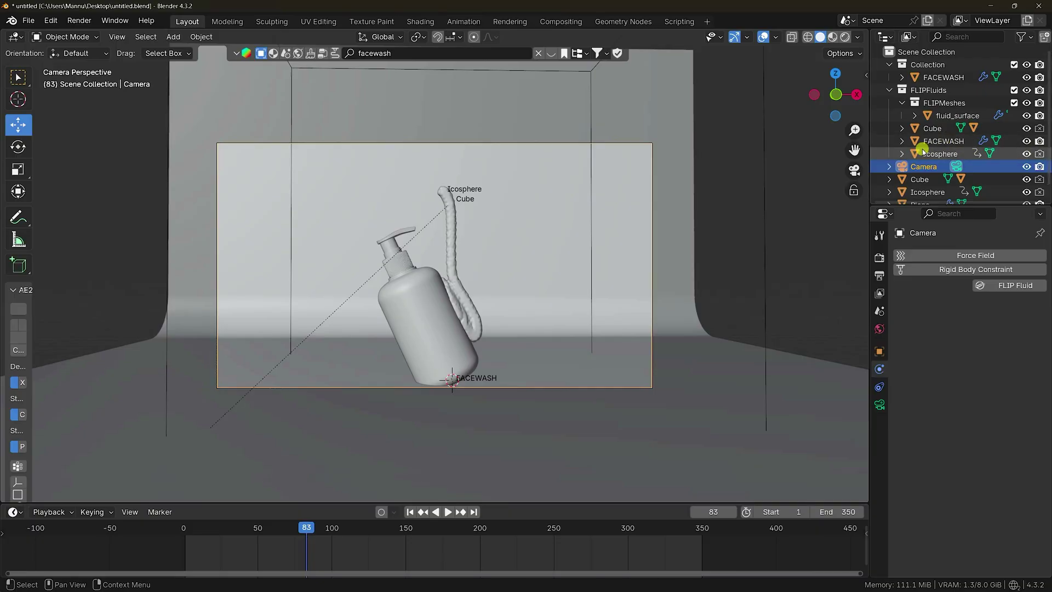
Set the camera's rotation to 90° on X, 0° on Y and 0° on Z.
left_click(879, 352)
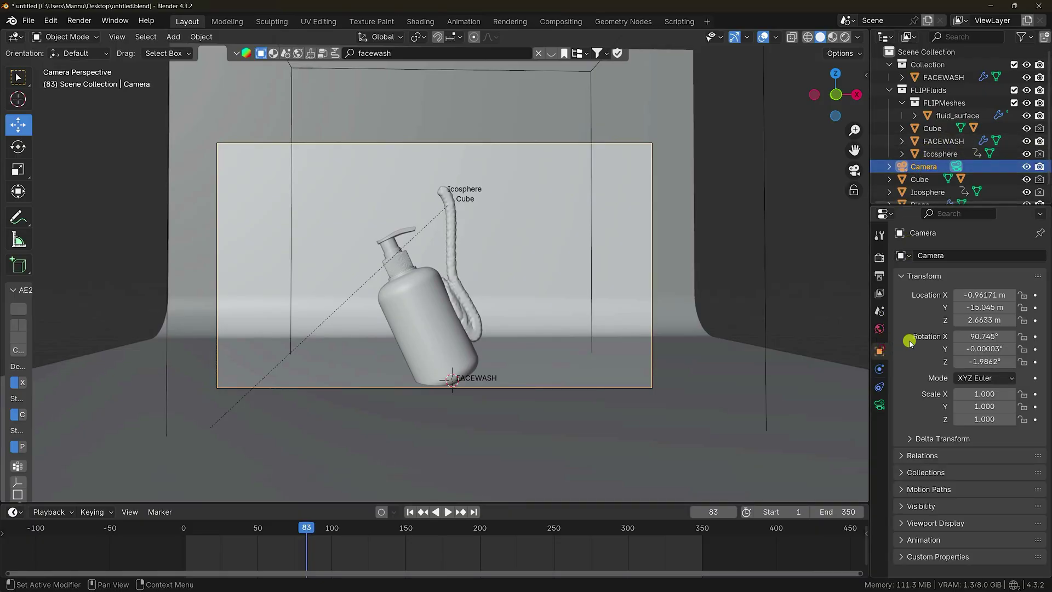
double_click(981, 337)
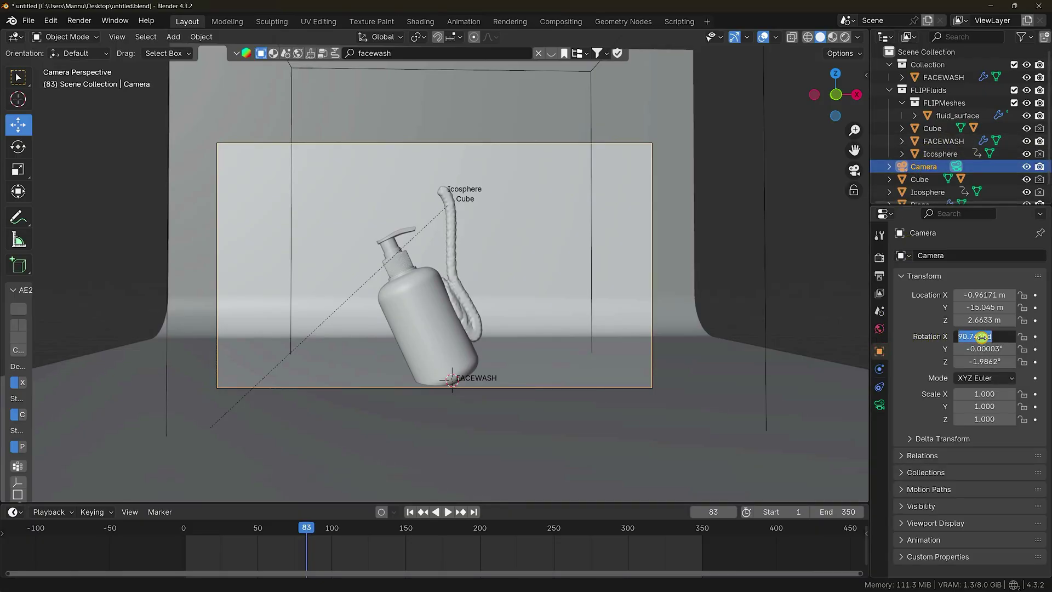
type("90")
key("Tab")
type("0")
key("Tab")
type("0")
key("Return")
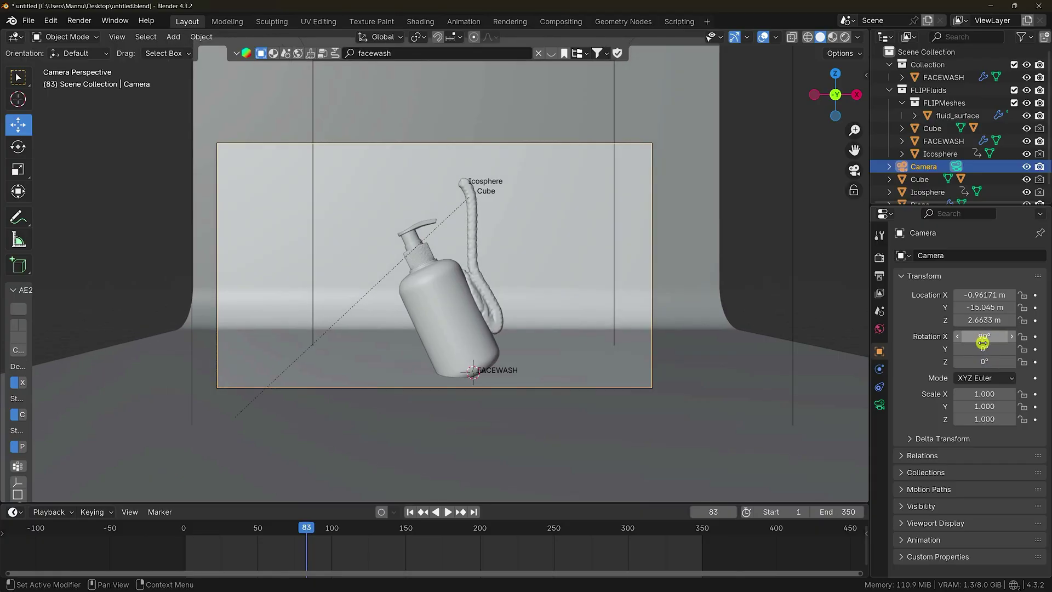
Set the camera's X location to 0 m, and move it to about -13.17 m on Y and 2.30 m on Z.
double_click(985, 296)
type("0")
key("Return")
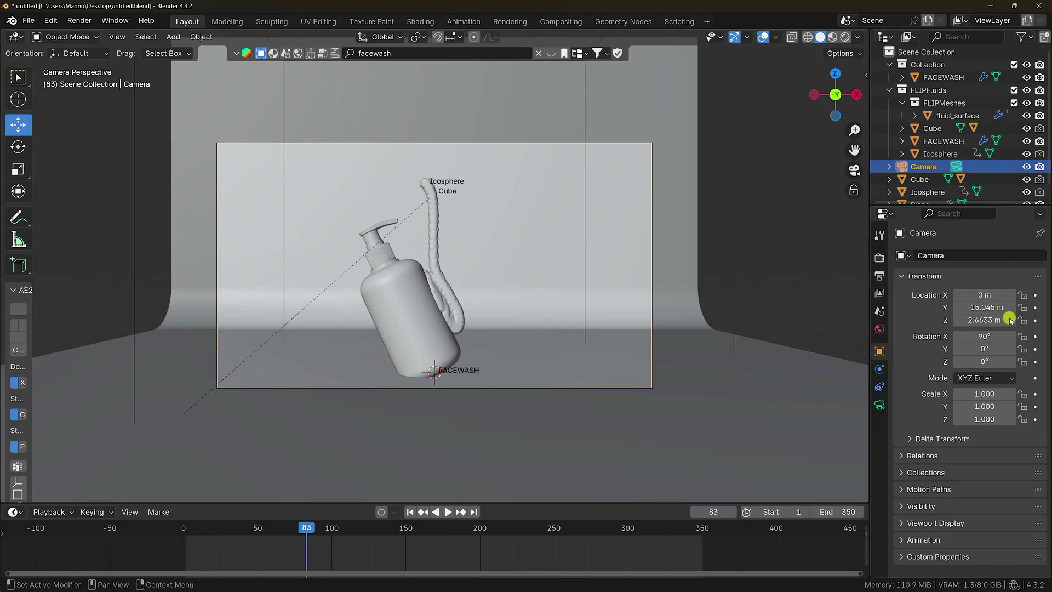
left_click_drag(1001, 307, 230, 306)
left_click_drag(980, 315, 120, 320)
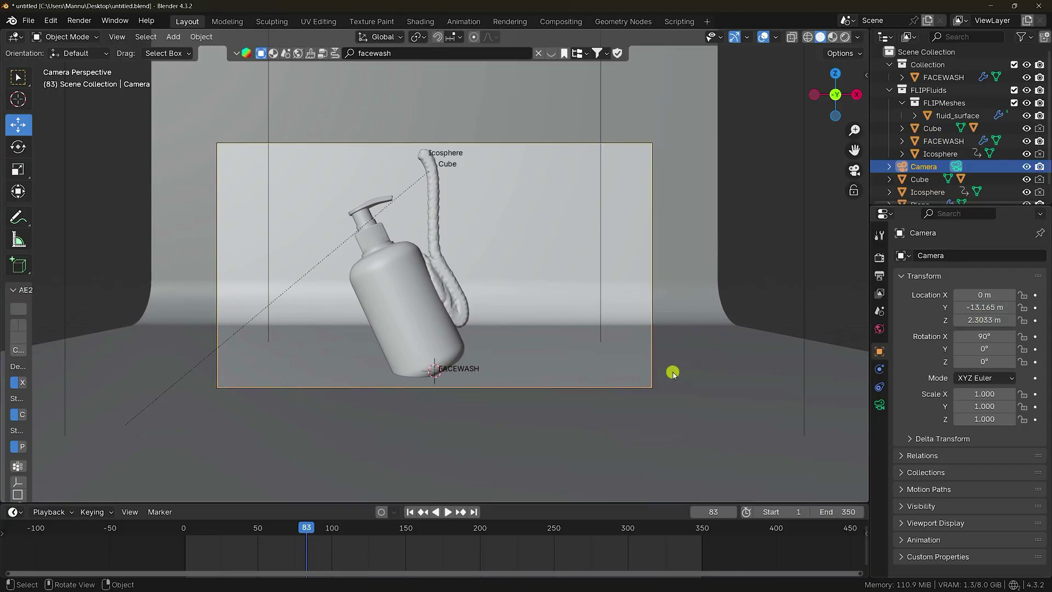
Lower the curved backdrop plane by about 0.33 m along Z.
left_click(672, 373)
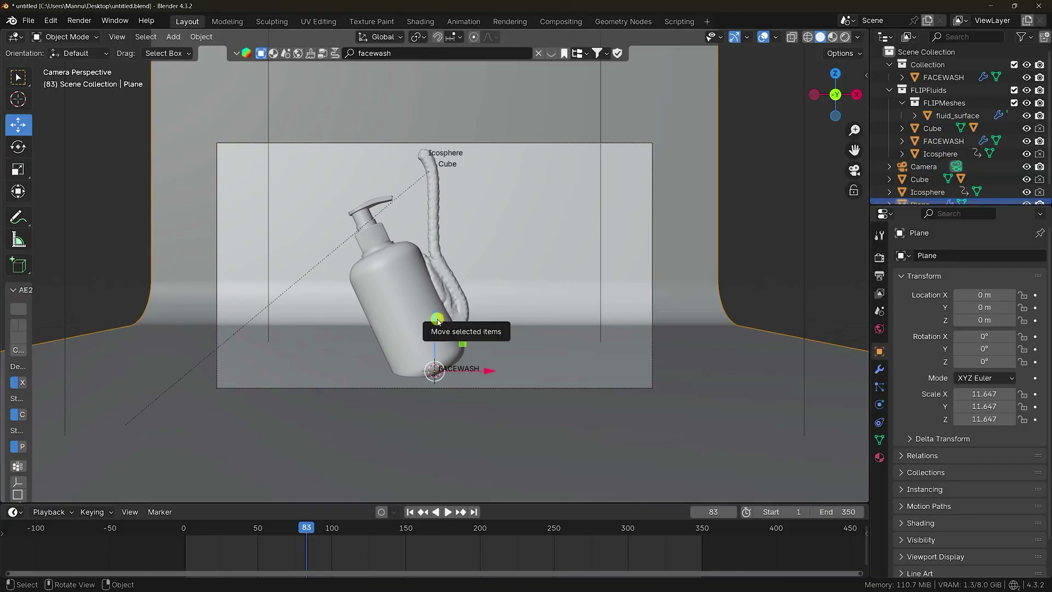
left_click_drag(433, 322, 438, 337)
scroll(409, 326, "up", 2)
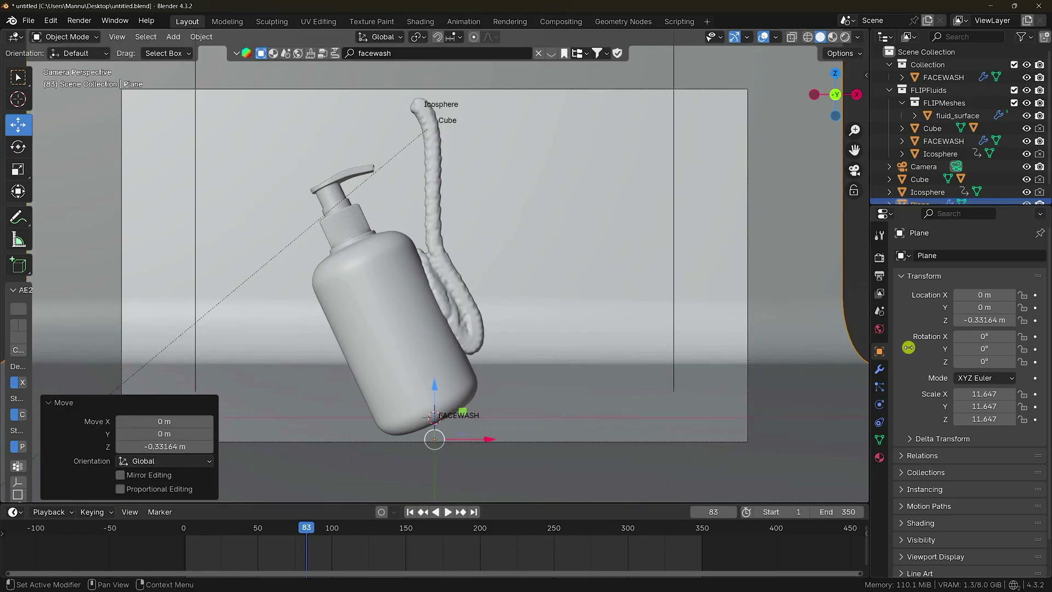
Use an Environment Texture as the world background color and load art_studio_4k.exr from the Hdri folder.
left_click(879, 328)
left_click(964, 338)
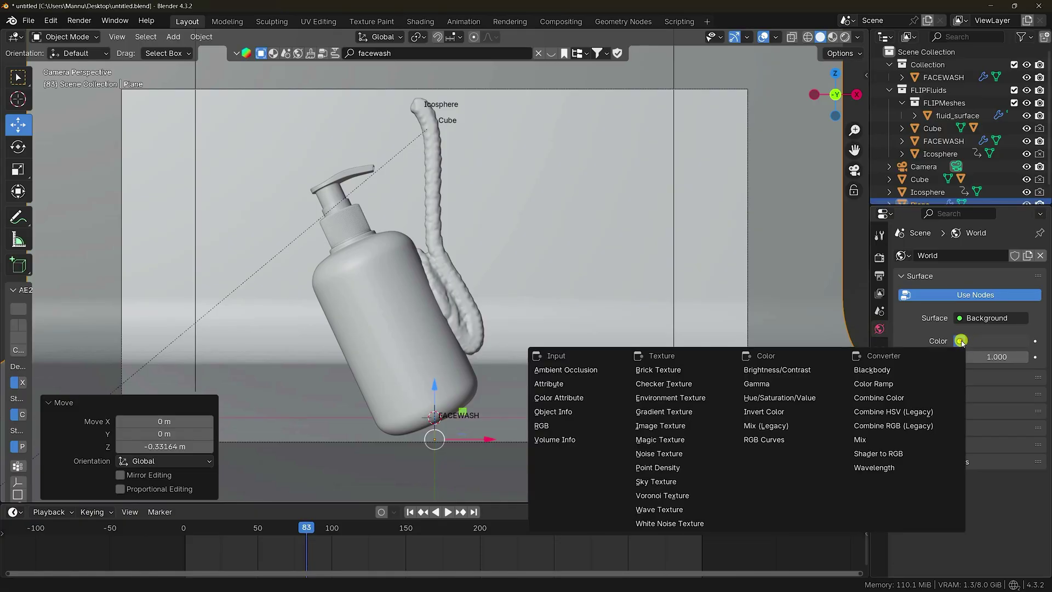
left_click(668, 395)
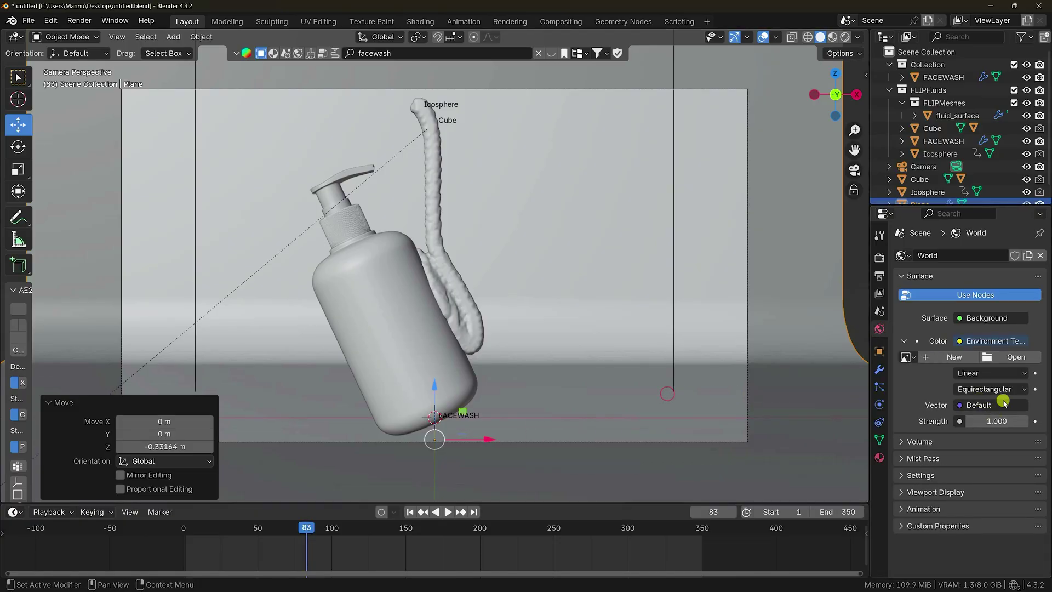
left_click(988, 357)
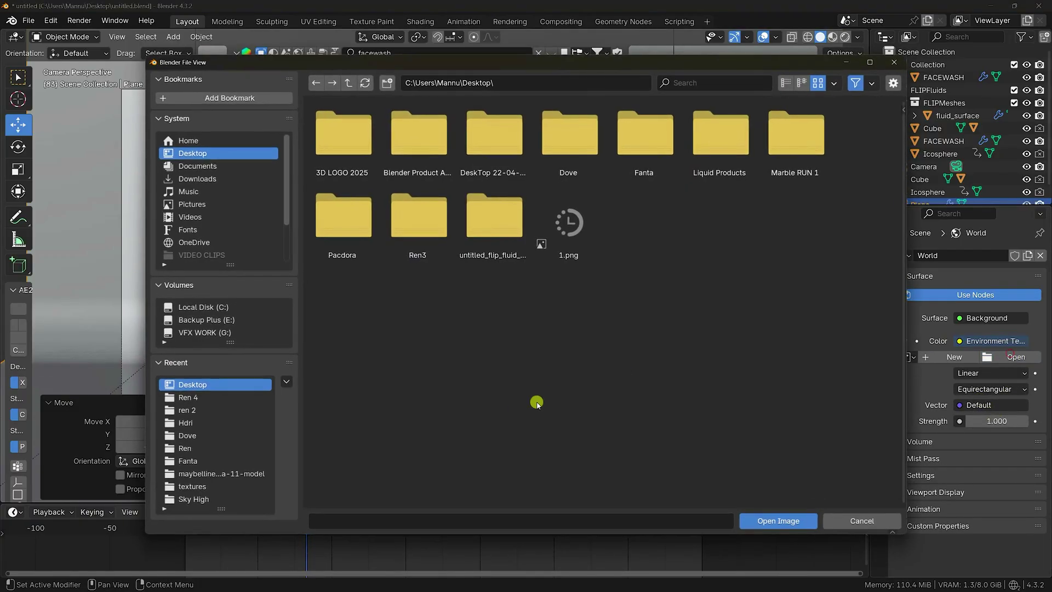
left_click(181, 423)
left_click(631, 132)
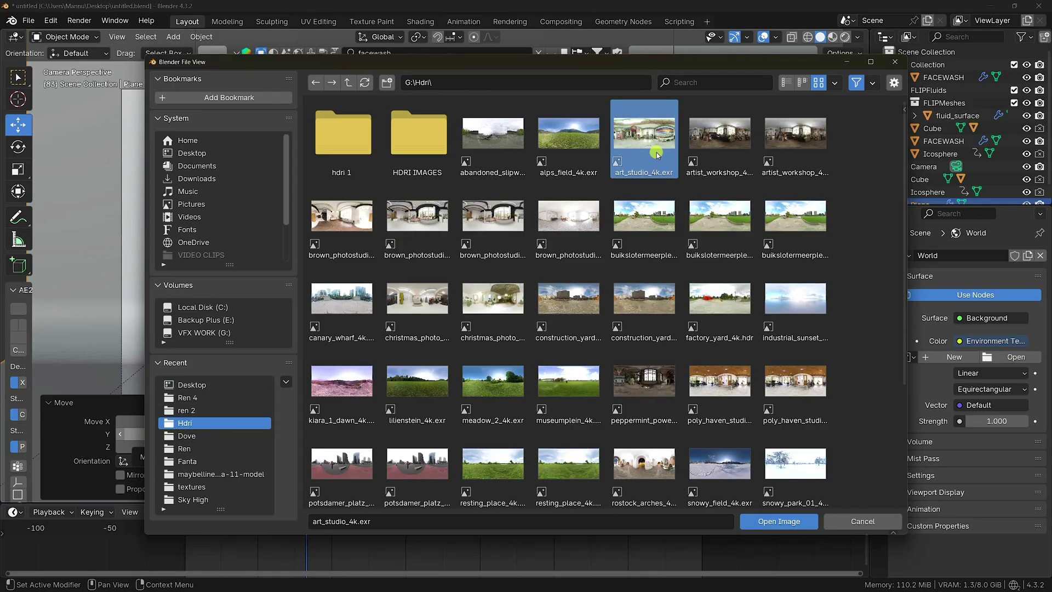
left_click(778, 521)
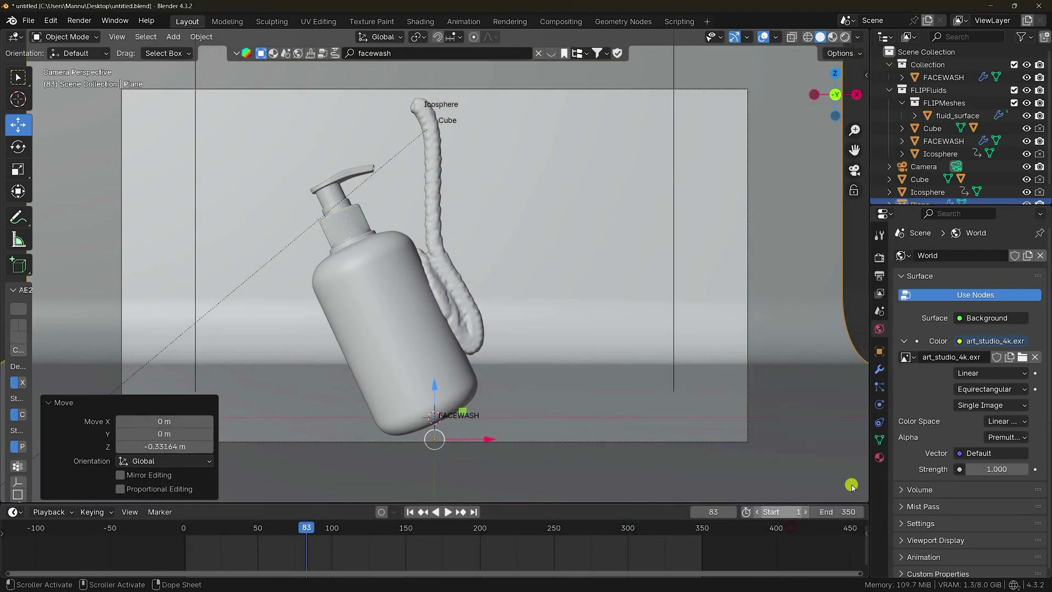
Set the world background strength to 1.2.
left_click(999, 473)
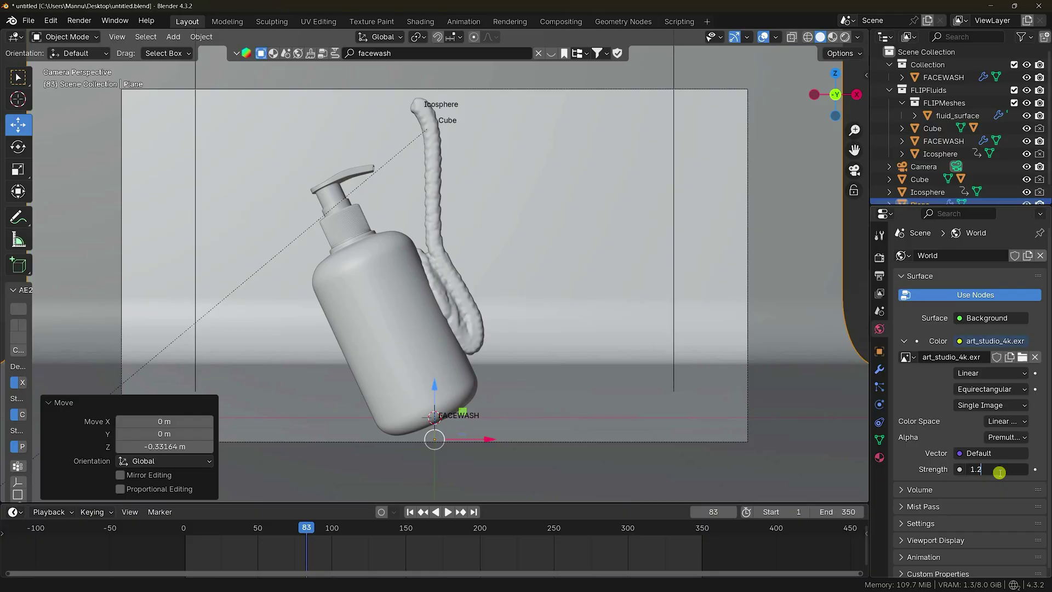
type("1.2")
key("Return")
Add an area light and position it in front of the bottle at about -5.06 m on Y and 2.40 m on Z.
middle_click_drag(435, 314, 307, 258)
scroll(410, 284, "down", 5)
left_click(173, 37)
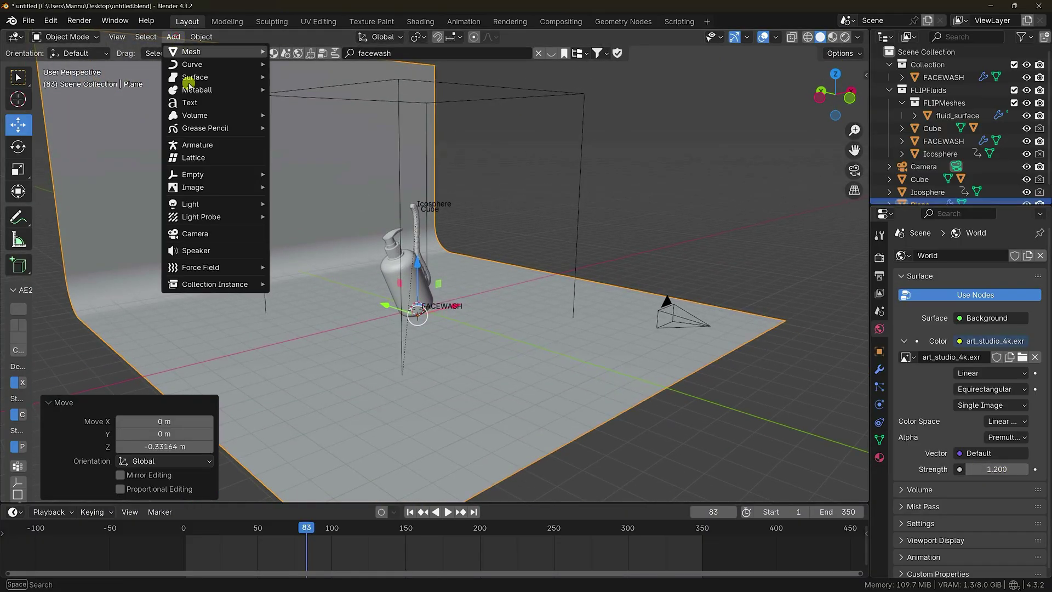
mouse_move(261, 204)
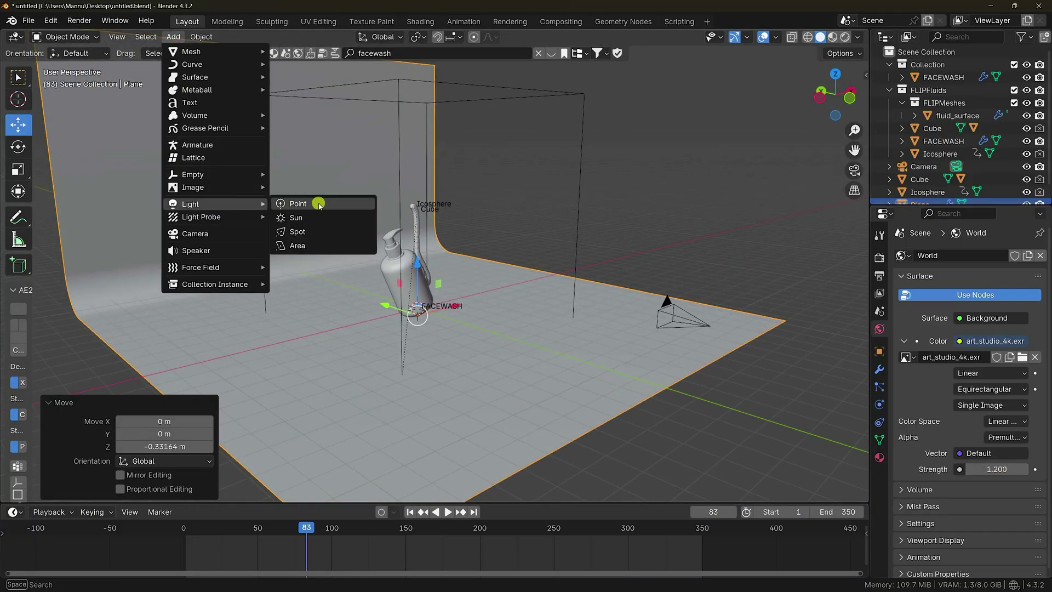
left_click(298, 245)
middle_click_drag(418, 380, 477, 366)
key("g")
key("y")
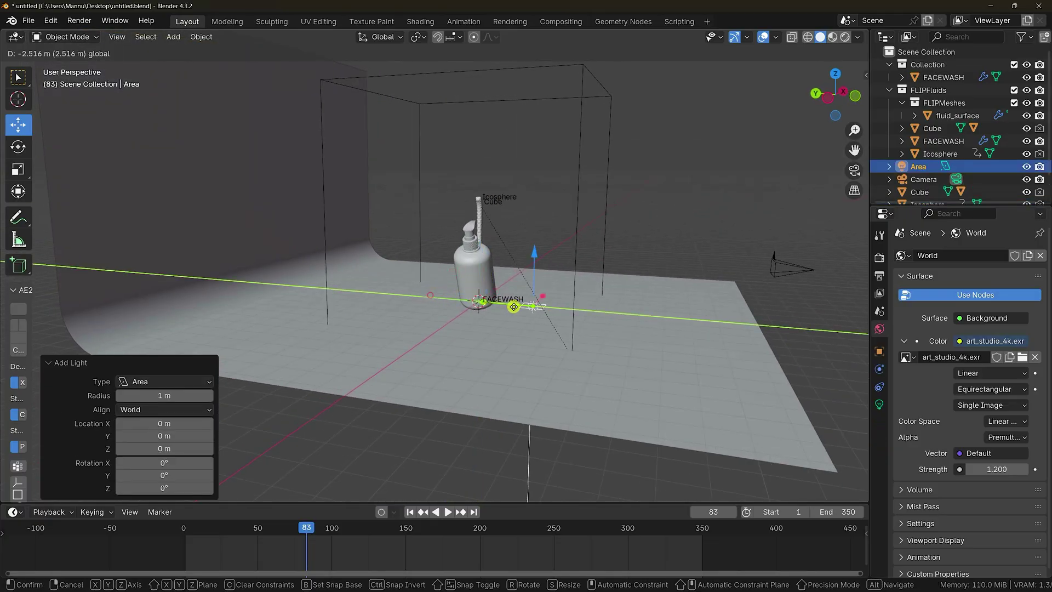
left_click_drag(535, 305, 543, 305)
left_click(592, 307)
mouse_move(595, 256)
left_mouse_down()
mouse_move(596, 204)
mouse_move(594, 256)
left_mouse_up()
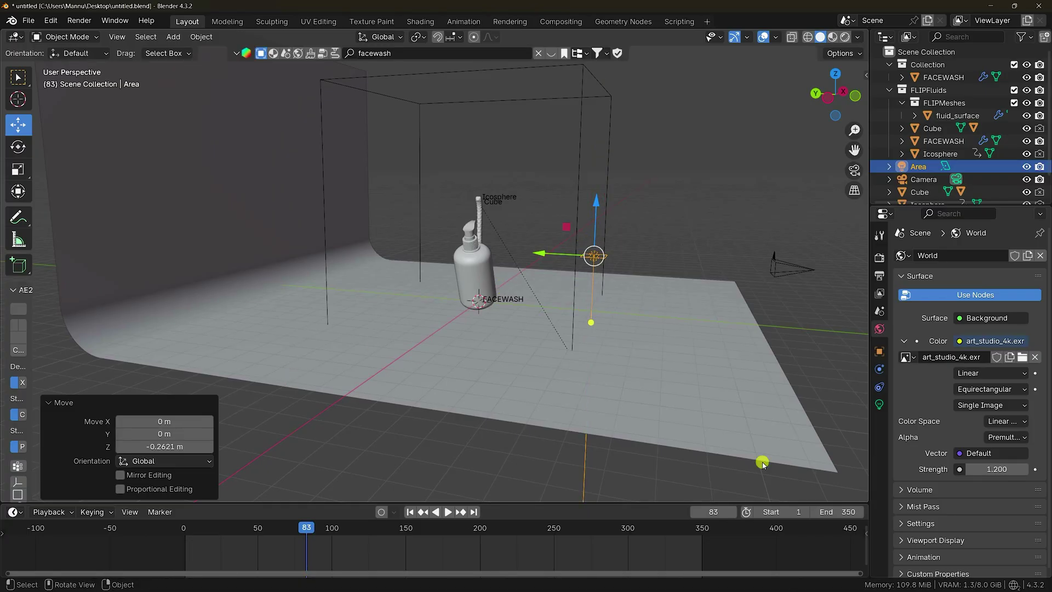
Set the area light's X rotation to 90° to aim it at the bottle.
left_click(879, 351)
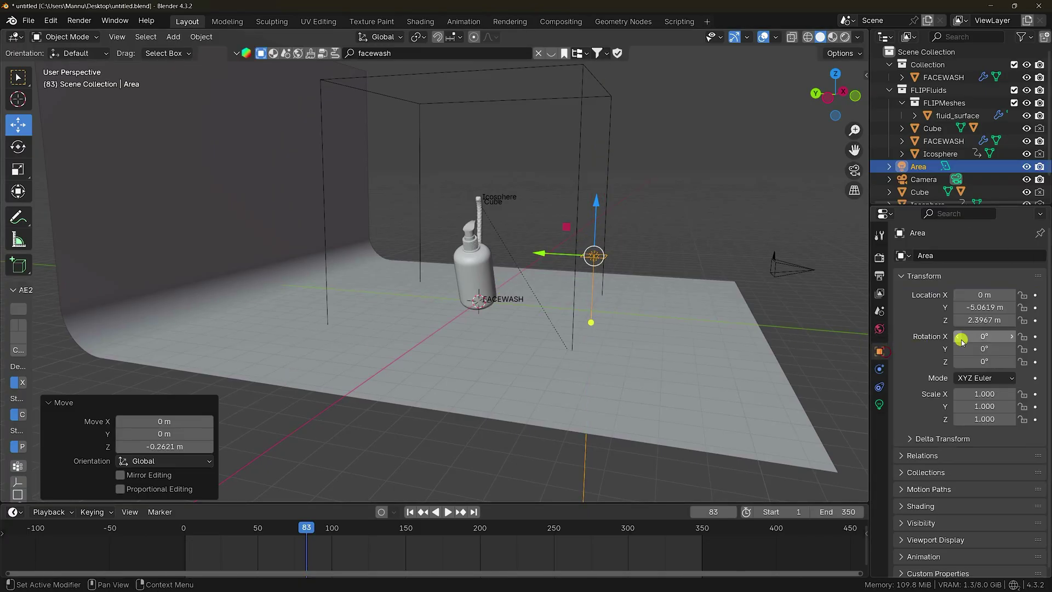
left_click_drag(961, 339, 985, 336)
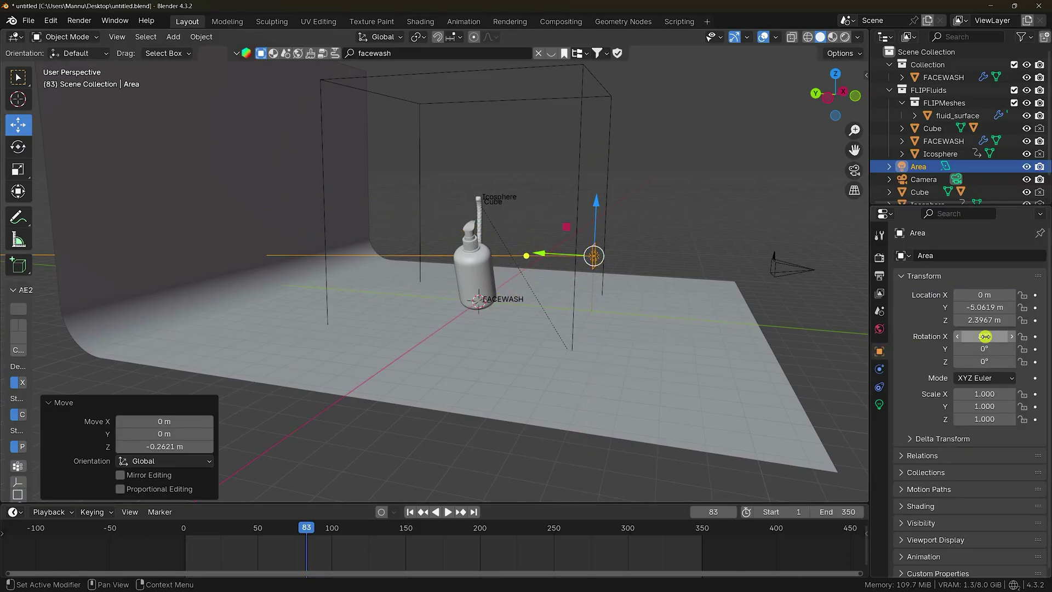
left_click(985, 337)
type("90")
key("Return")
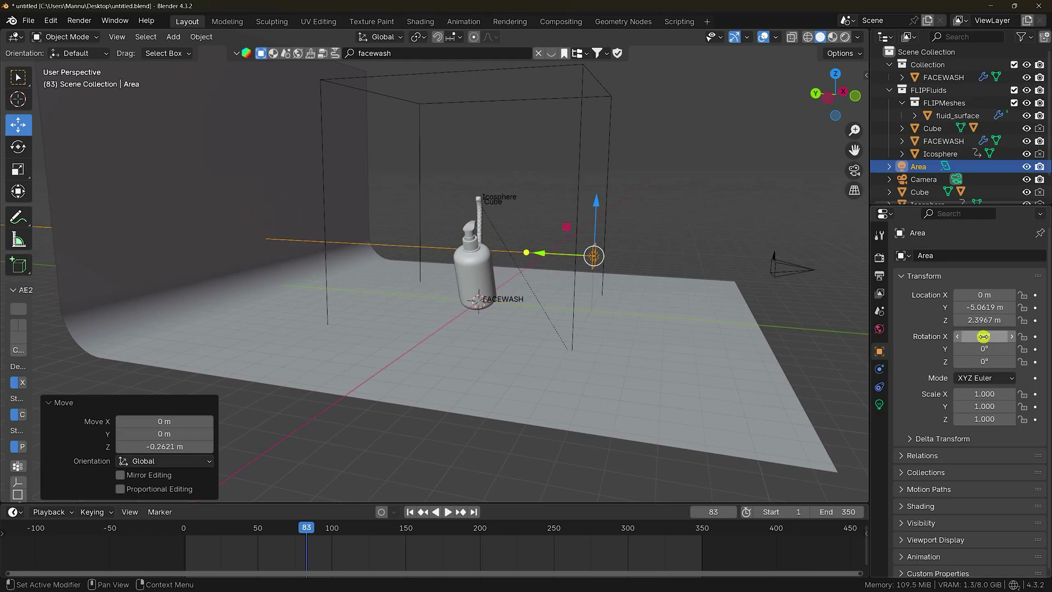
Set the area light's power to 70 W and its size to 3 m.
left_click(880, 404)
left_click(992, 336)
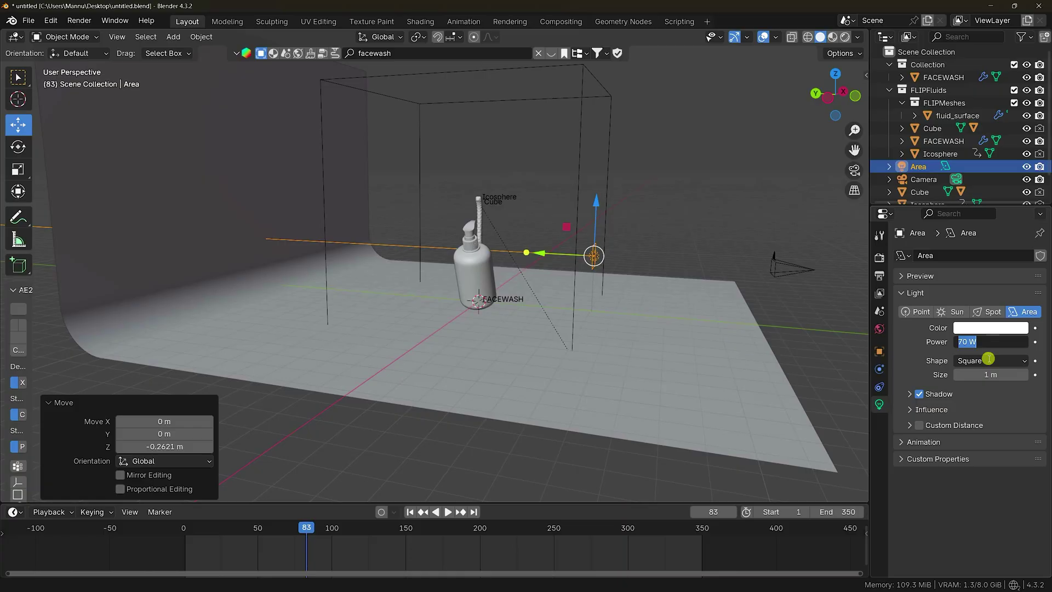
left_click(985, 375)
left_click(985, 376)
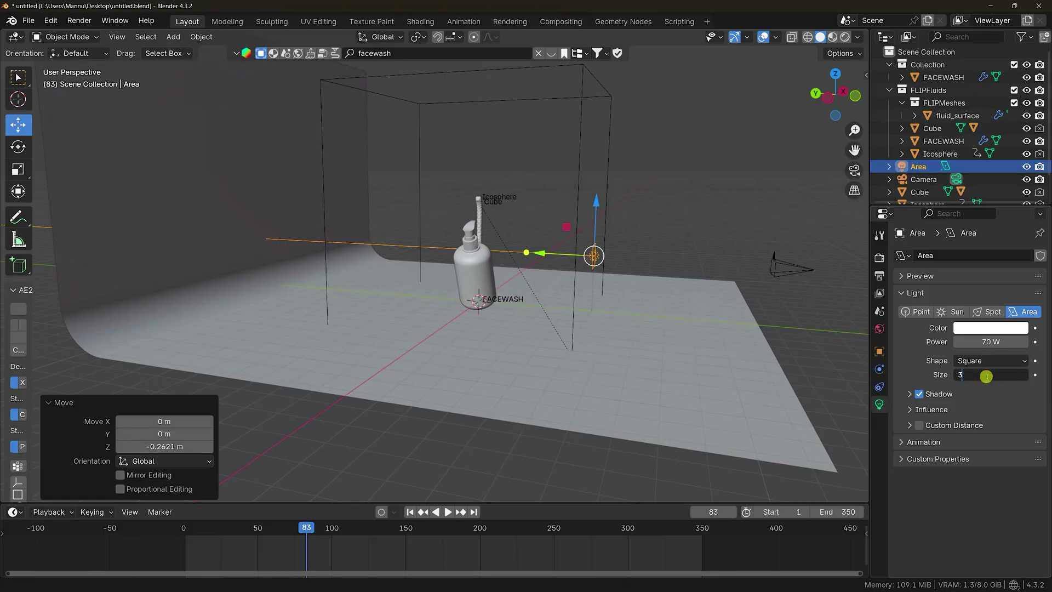
type("3")
key("Return")
Reframe the bottle through the camera by moving the camera to about -12.02 m on Y and 1.85 m on Z.
key("KP_0")
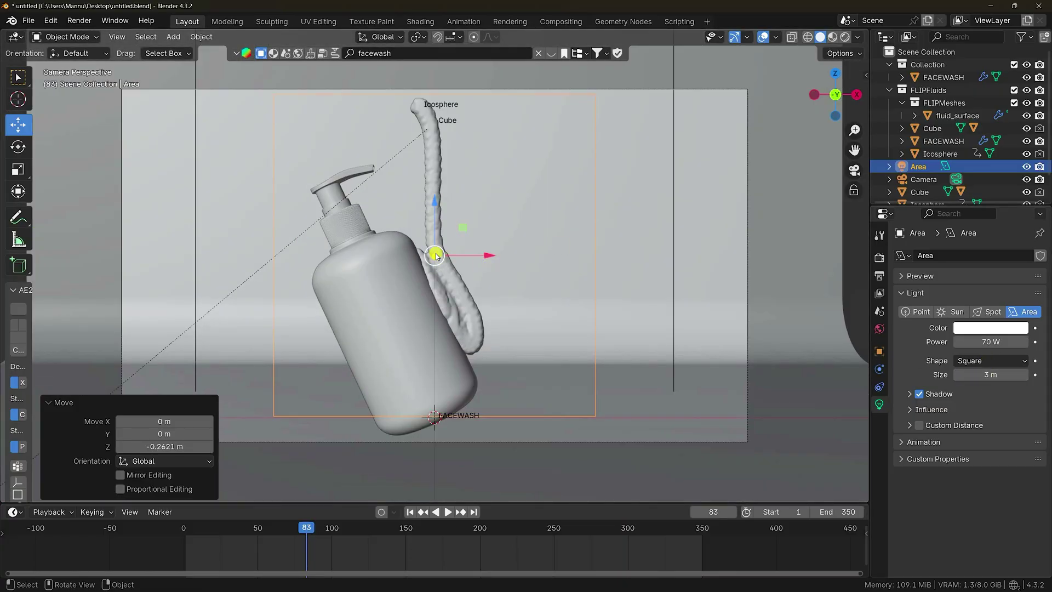
left_click(923, 180)
left_click(880, 351)
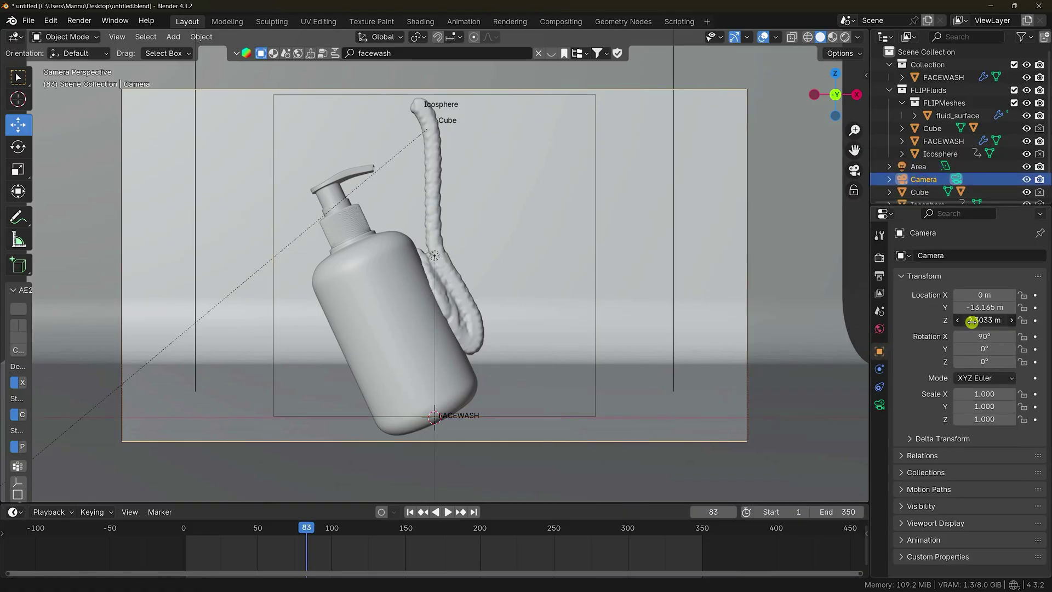
left_click_drag(971, 321, 187, 306)
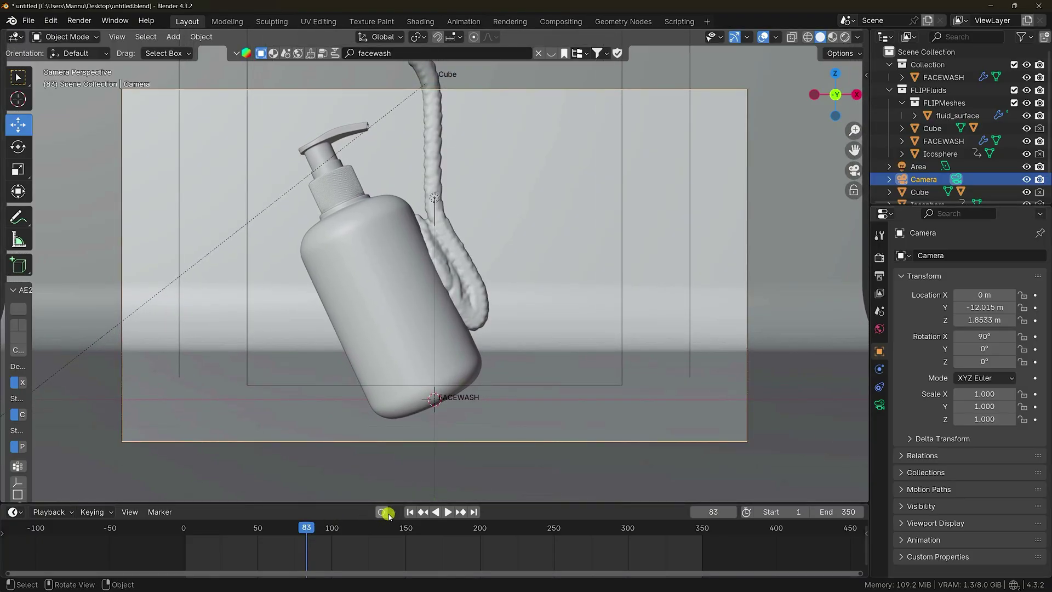
Play the pour animation from frame 1 in the camera view to check the framing.
left_click(410, 512)
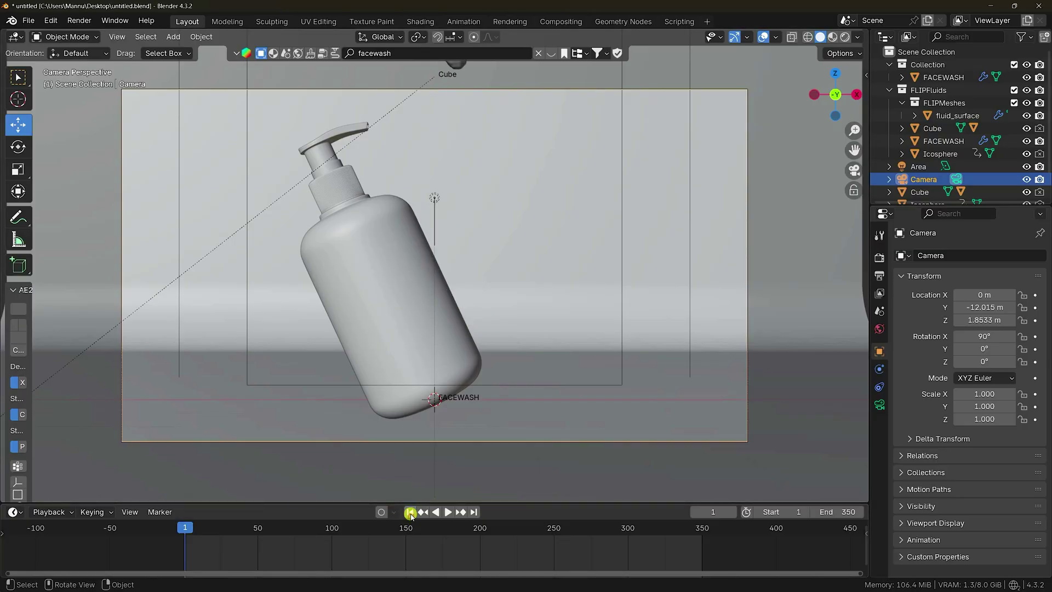
left_click(448, 512)
scroll(430, 357, "up", 1)
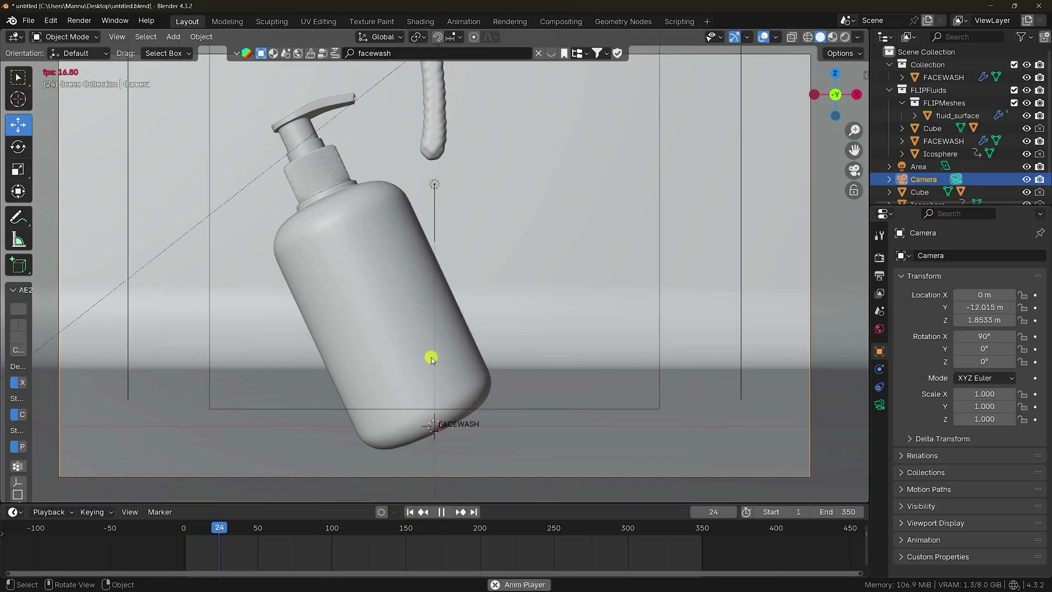
middle_click_drag(431, 356, 442, 383, "shift")
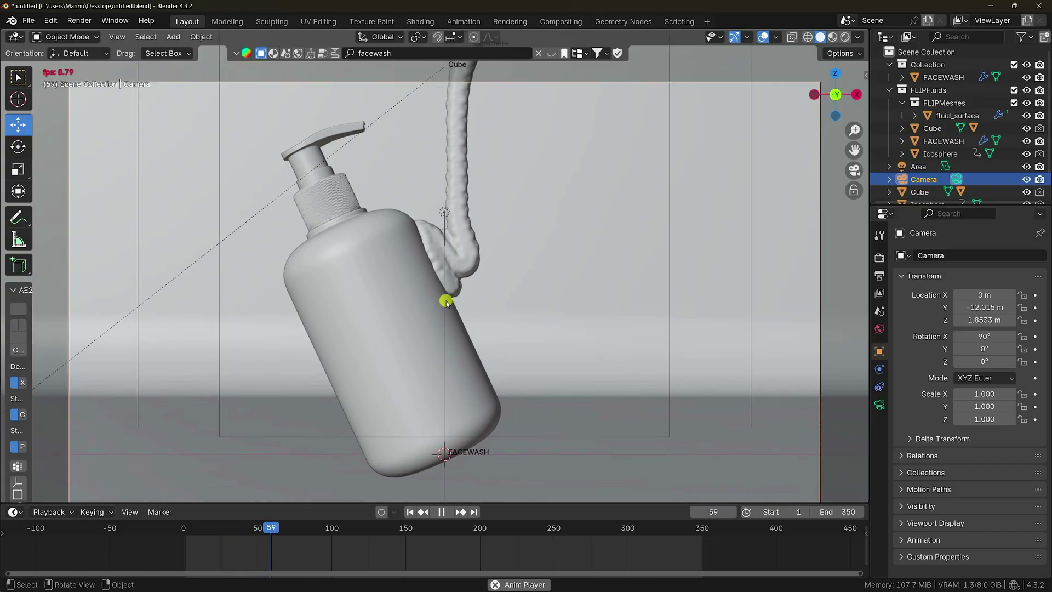
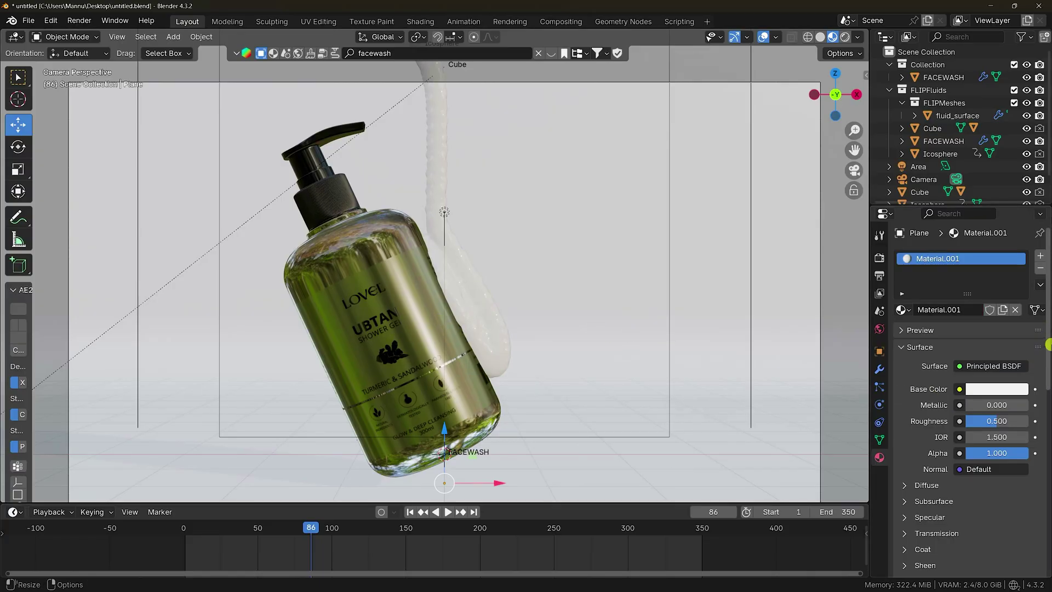
Change the backdrop plane's base color to yellow.
left_click(998, 389)
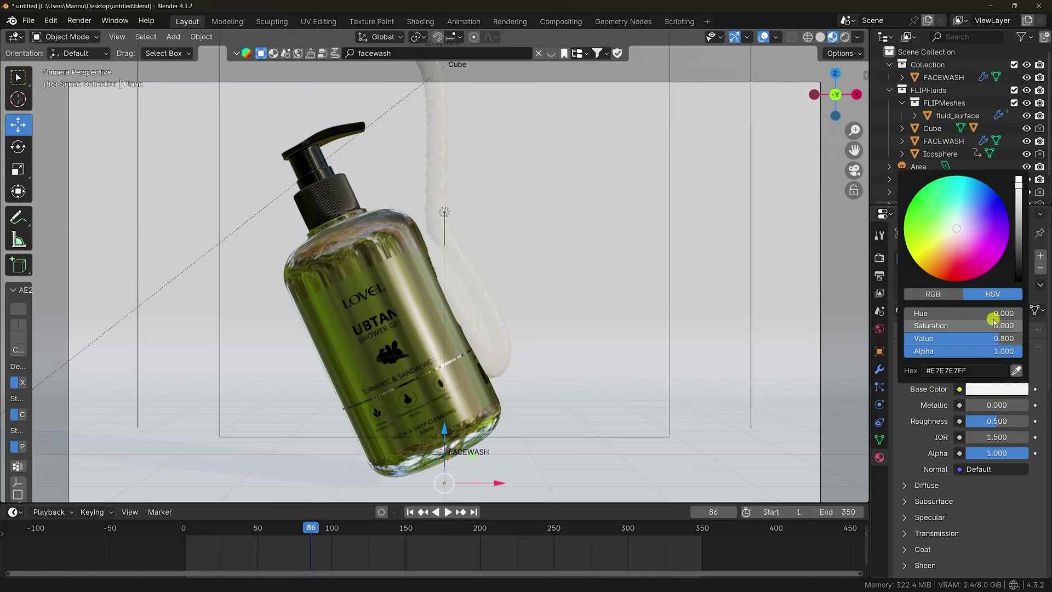
left_click(934, 249)
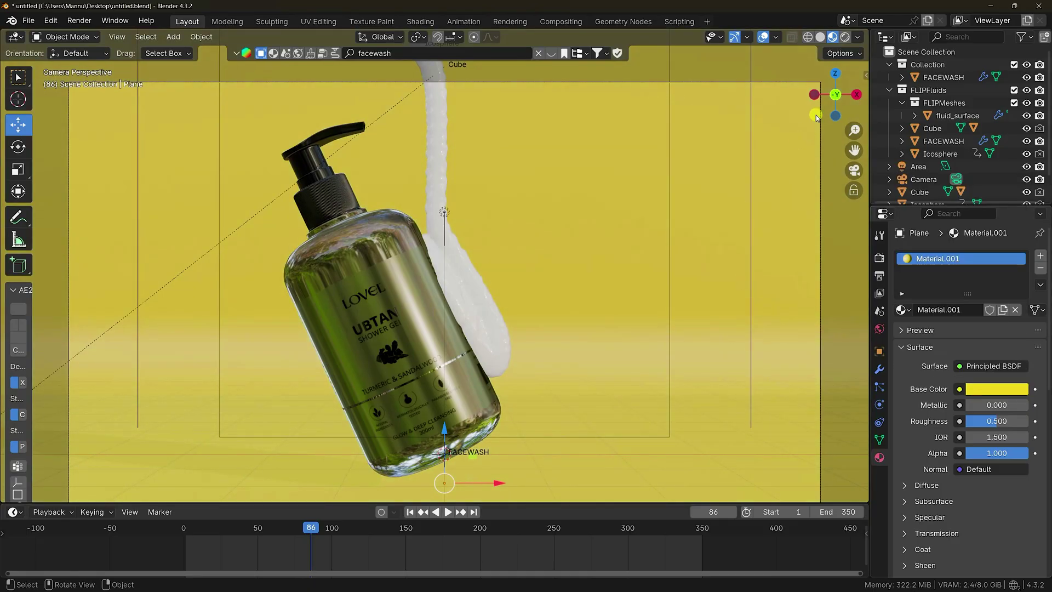
Switch the render engine to Cycles with GPU Compute as the device.
left_click(880, 257)
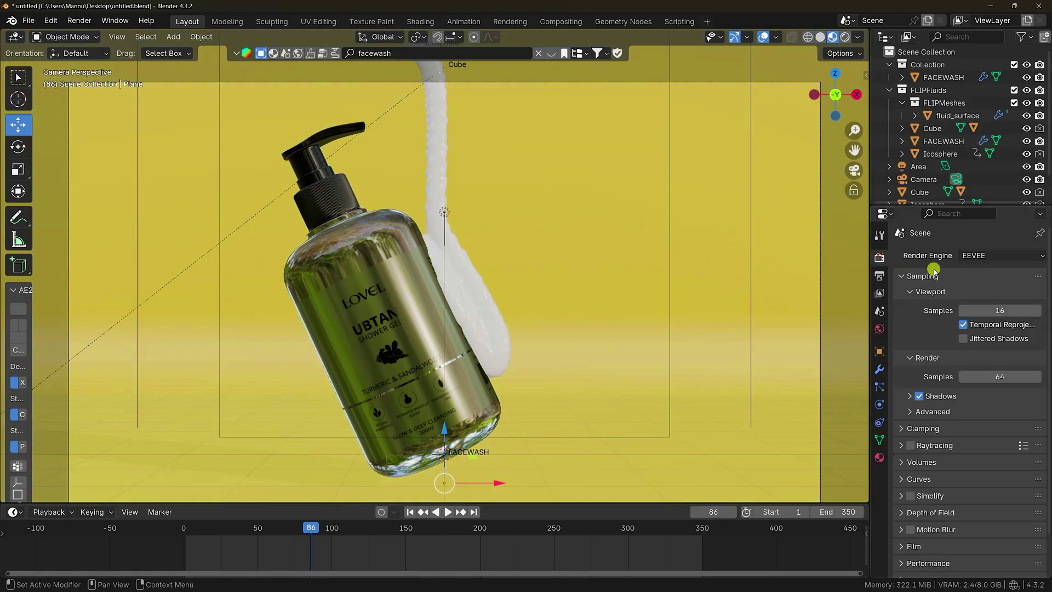
left_click(978, 256)
left_click(978, 294)
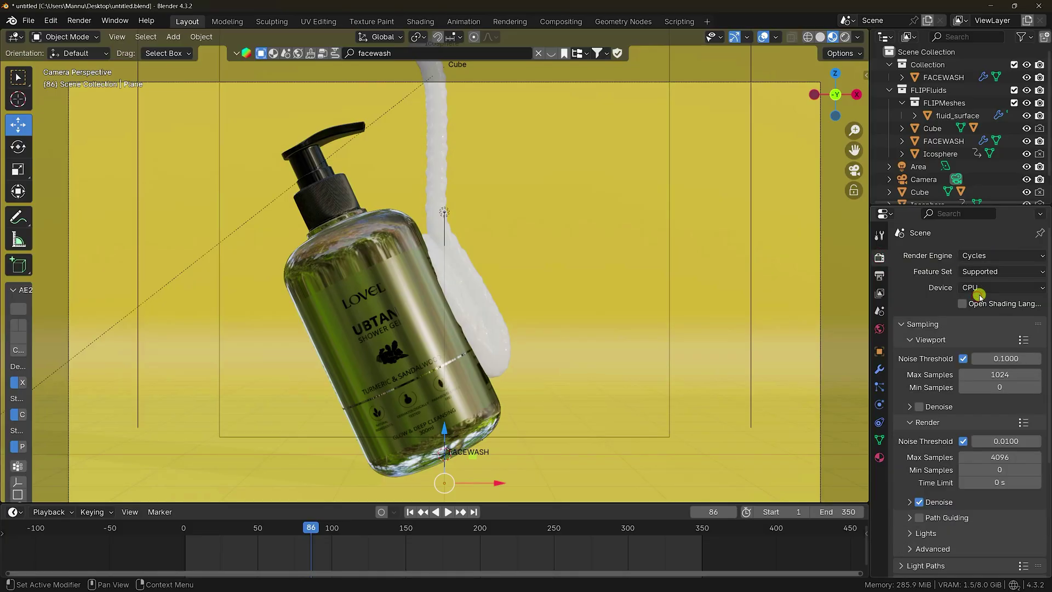
left_click(979, 291)
left_click(981, 315)
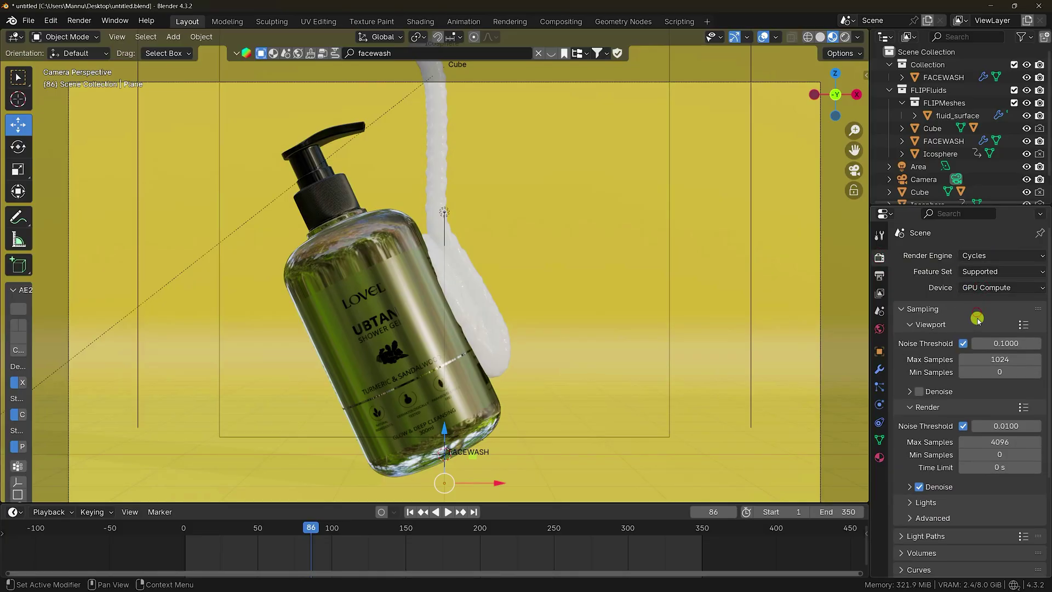
Set the render max samples to 128 and save the file.
double_click(998, 441)
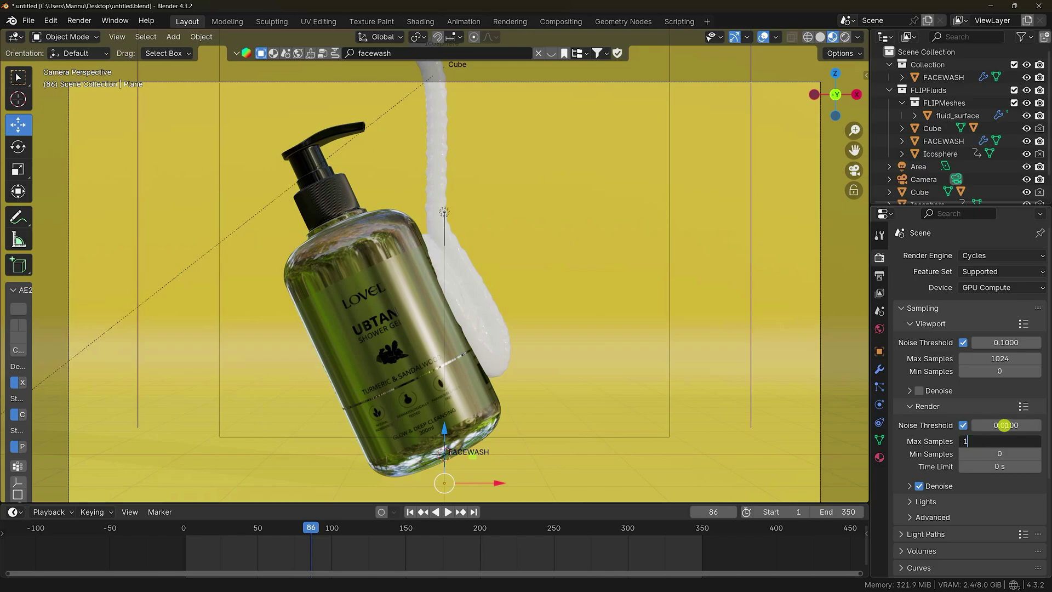
type("128")
key("Return")
key("ctrl+s")
left_click(79, 20)
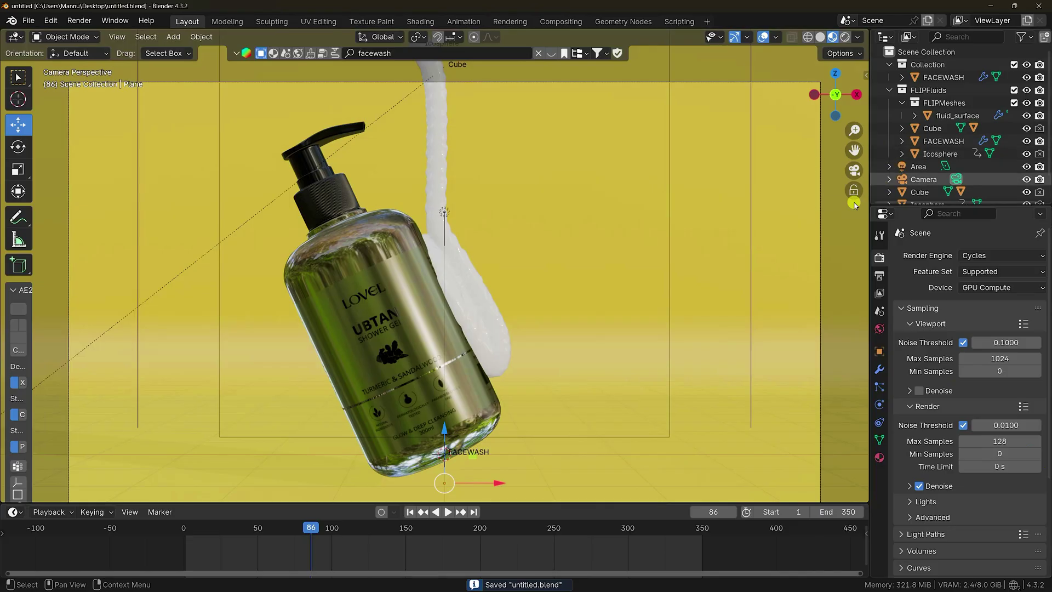
Select the FLIP Fluids domain cube and inspect its bake progress in the simulation settings.
scroll(786, 268, "down", 2)
left_click(796, 238)
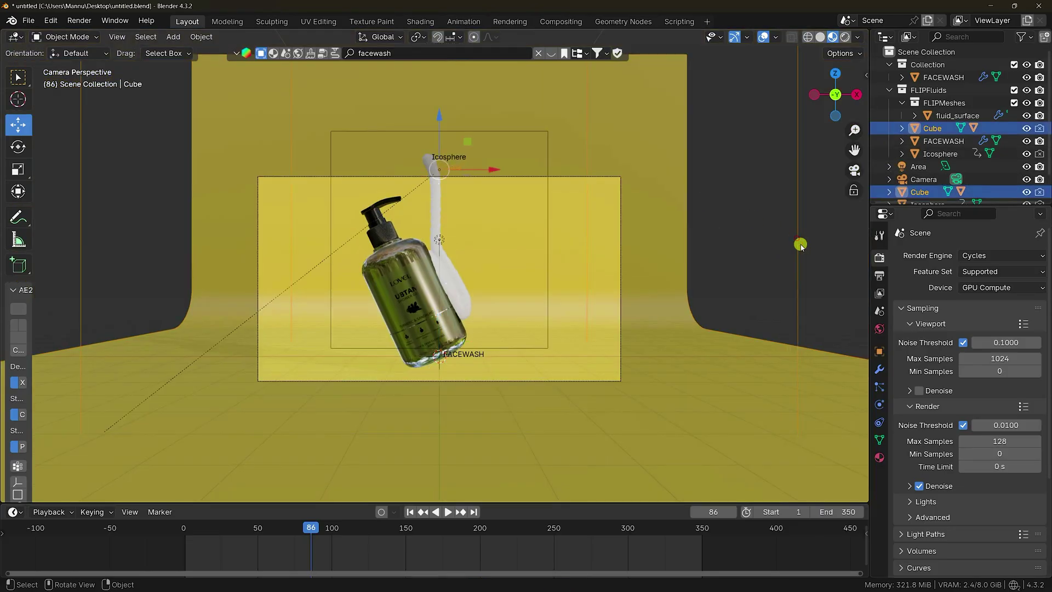
left_click(880, 405)
scroll(970, 432, "down", 3)
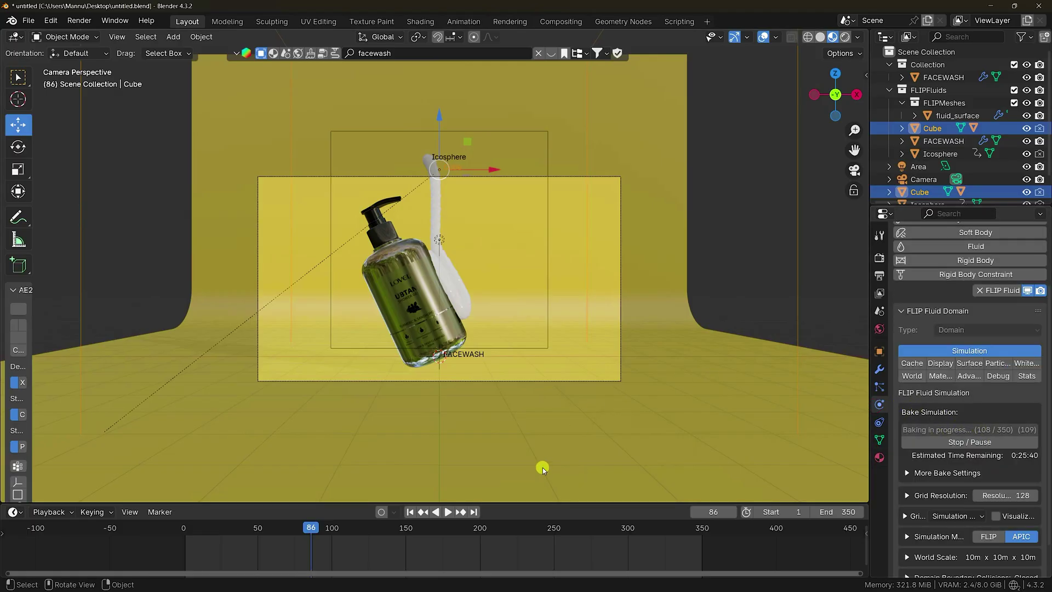
Play the baked pour forward to frame 108 and render that frame as a still image.
left_click(449, 512)
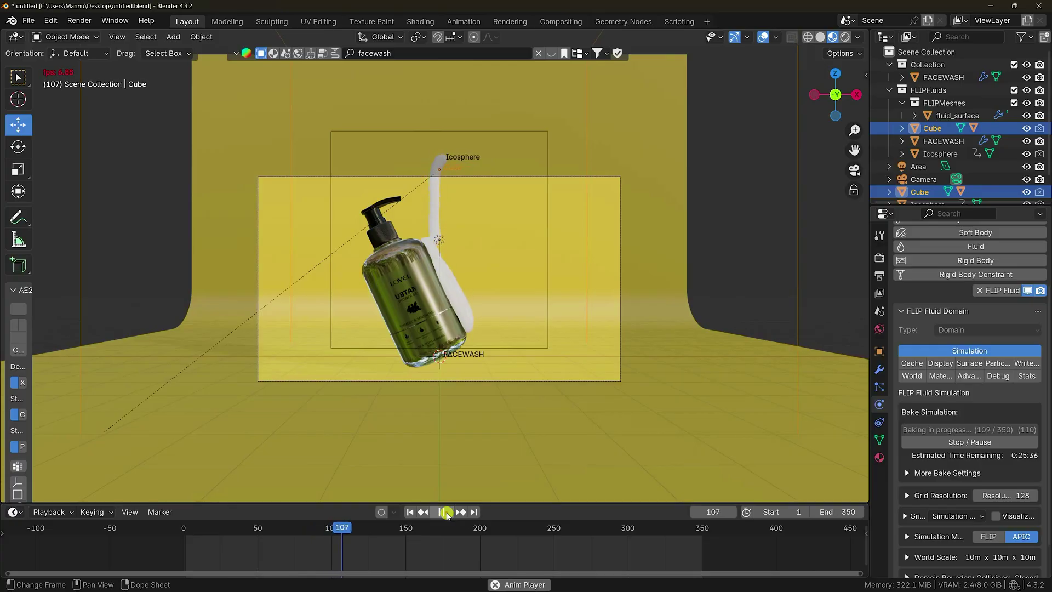
left_click(447, 512)
scroll(434, 217, "up", 3)
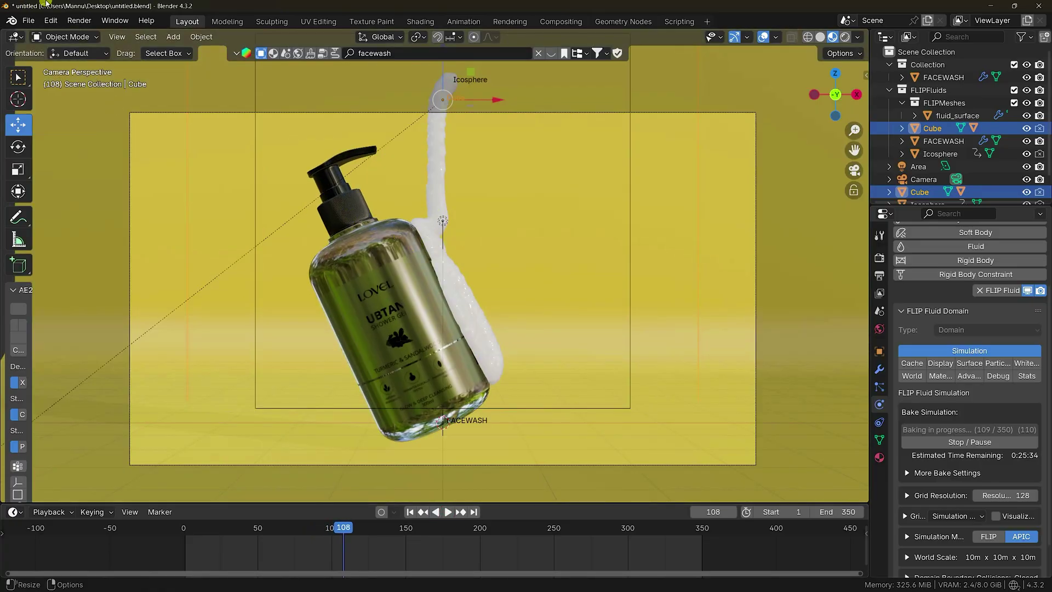
left_click(78, 20)
left_click(88, 36)
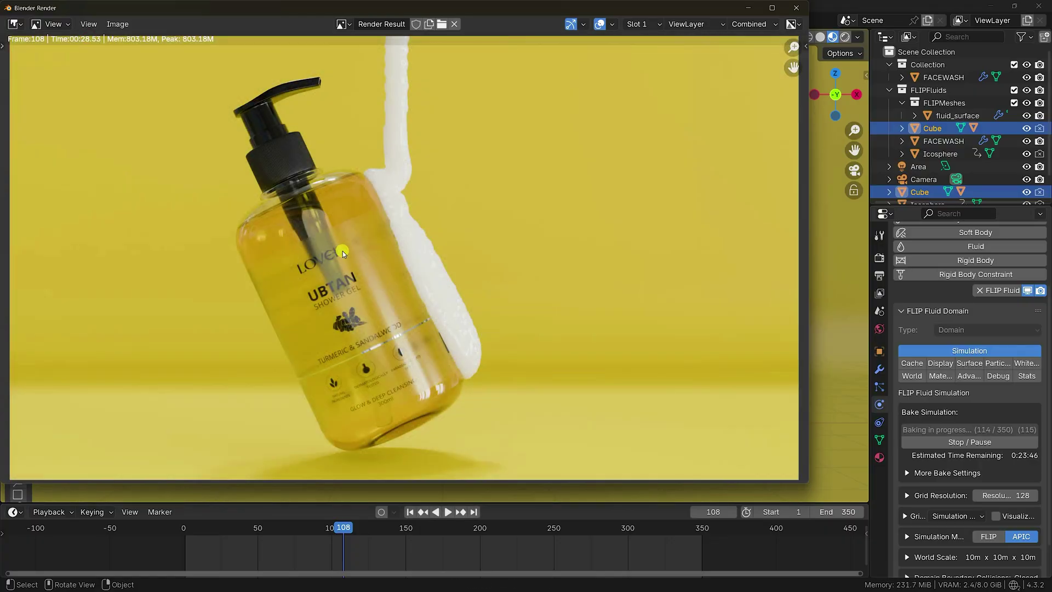
Examine the bottle and the milky pour up close in the rendered image, and close the render window.
scroll(351, 249, "down", 2)
scroll(369, 242, "up", 2)
scroll(363, 166, "up", 2)
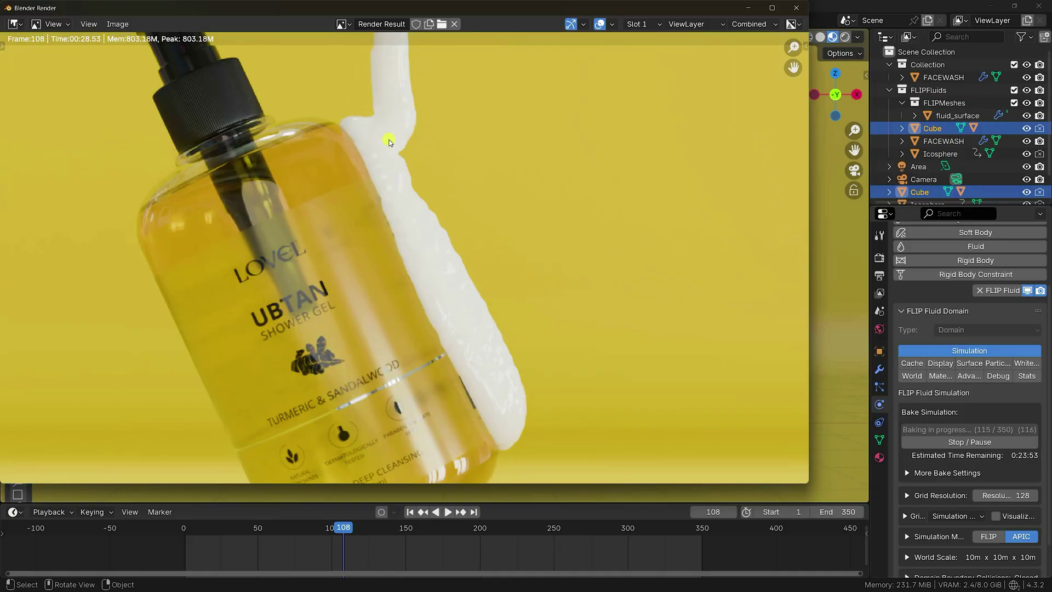
scroll(380, 195, "down", 4)
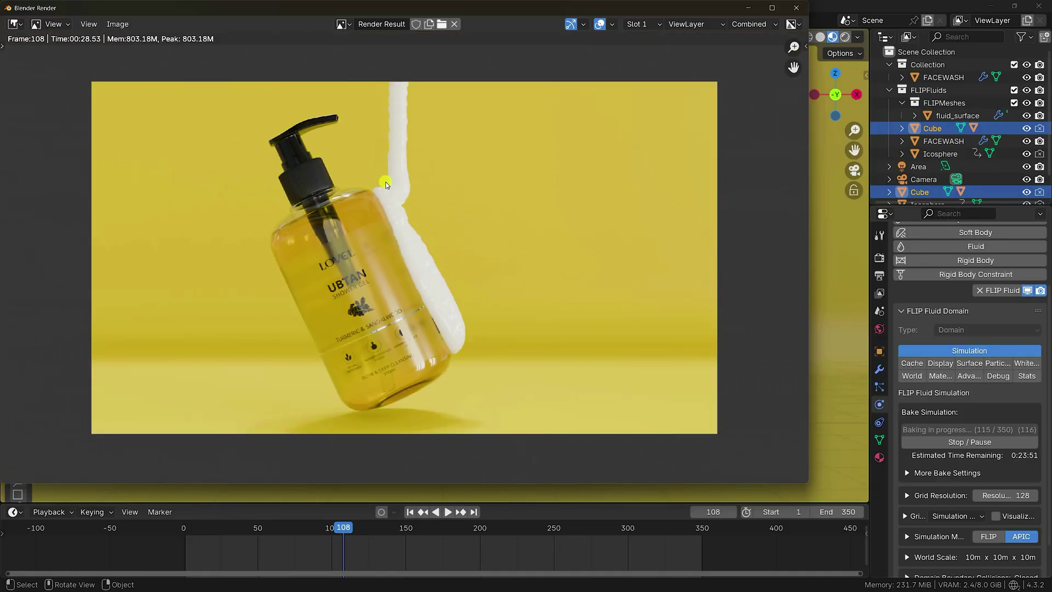
scroll(386, 188, "up", 2)
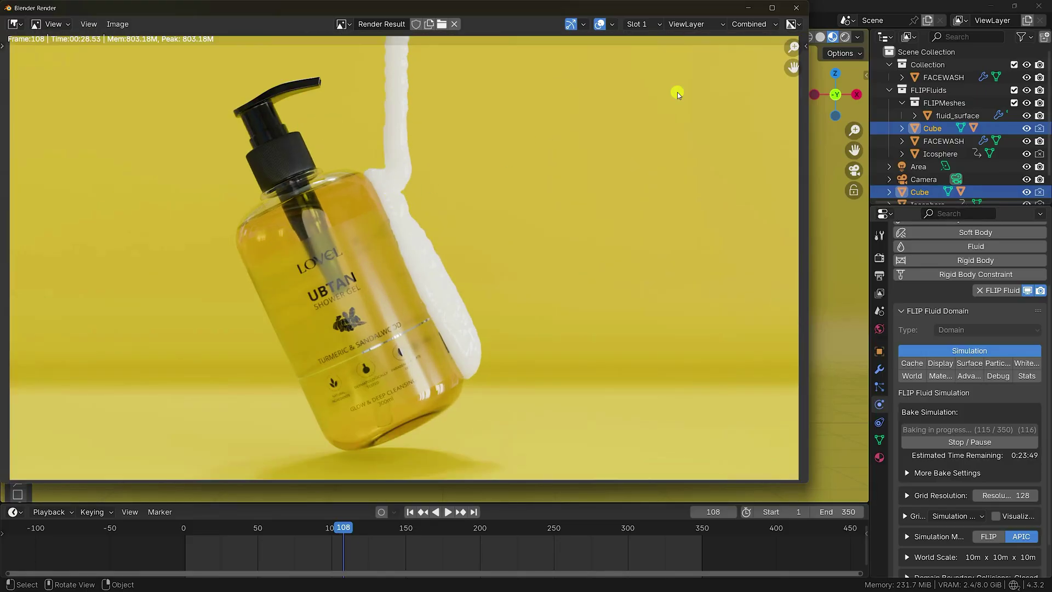
left_click(795, 8)
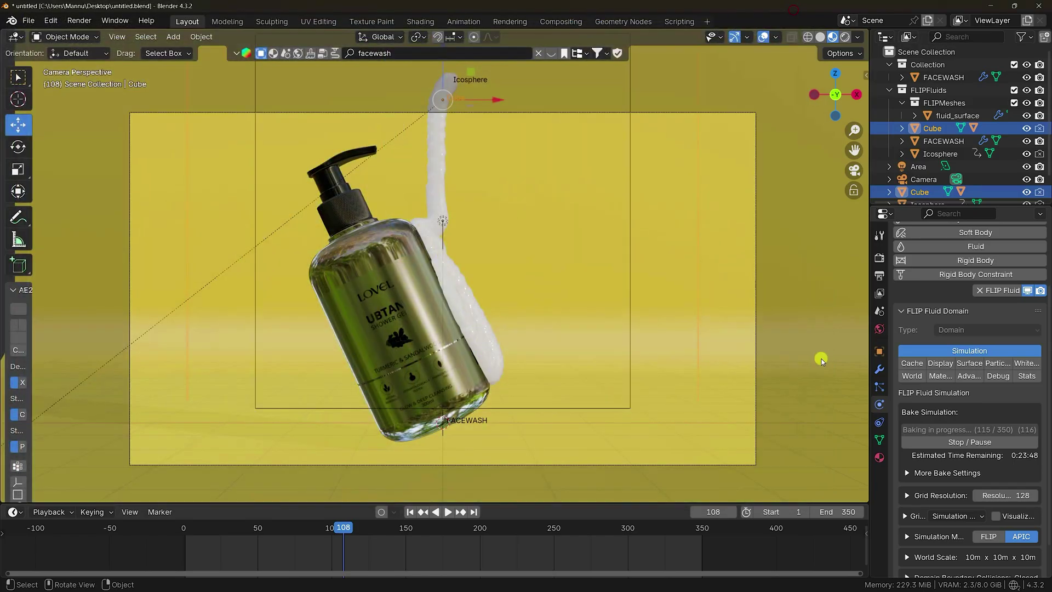
Set the Smooth modifier on the fluid_surface mesh to a factor of 1 and a repeat of 20.
middle_click_drag(464, 260, 447, 267)
scroll(449, 268, "up", 4)
left_click(453, 267)
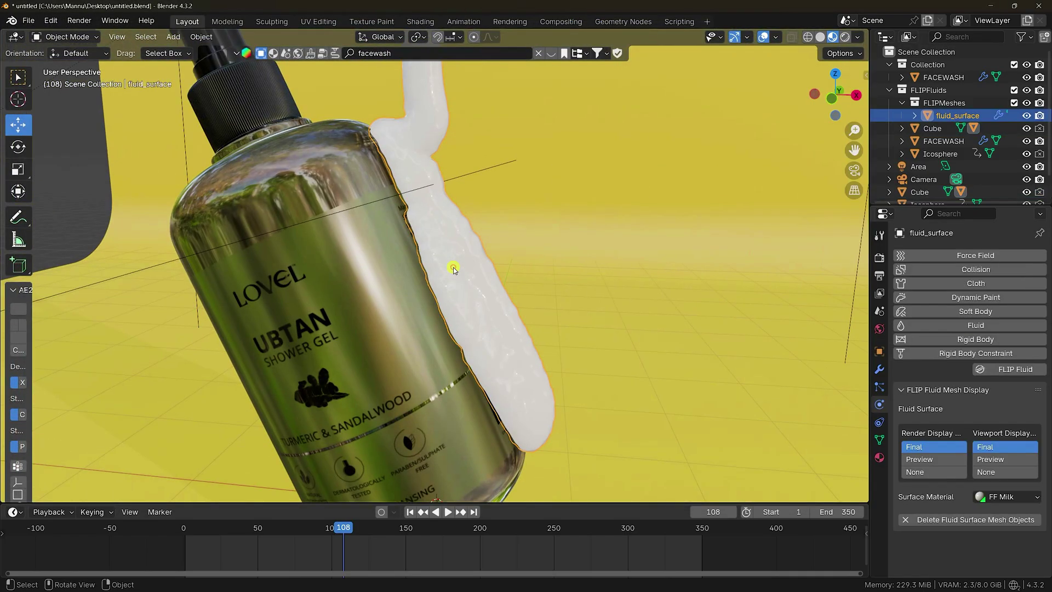
left_click(880, 369)
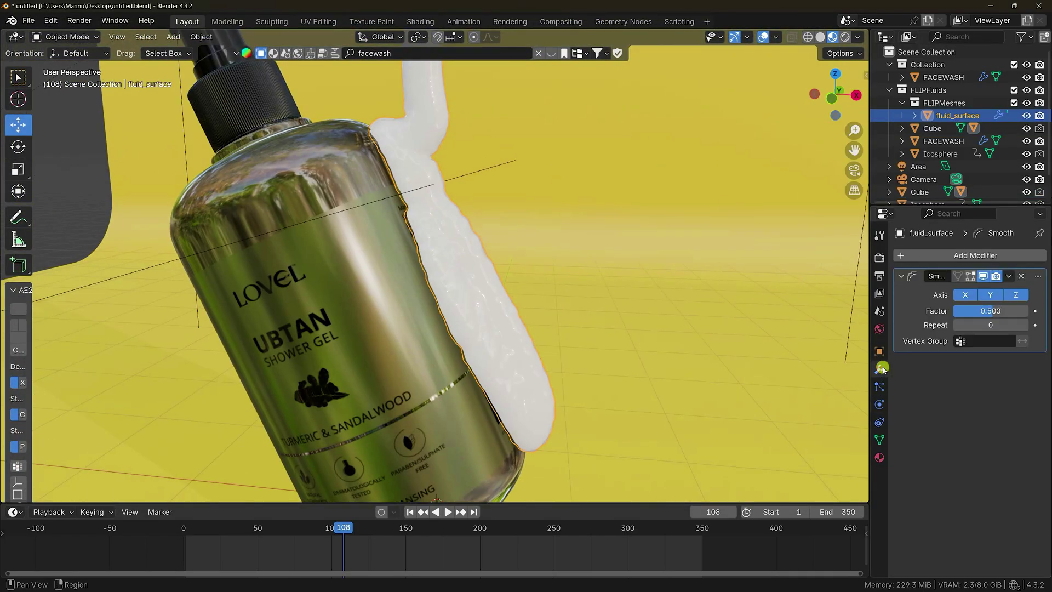
left_click(995, 311)
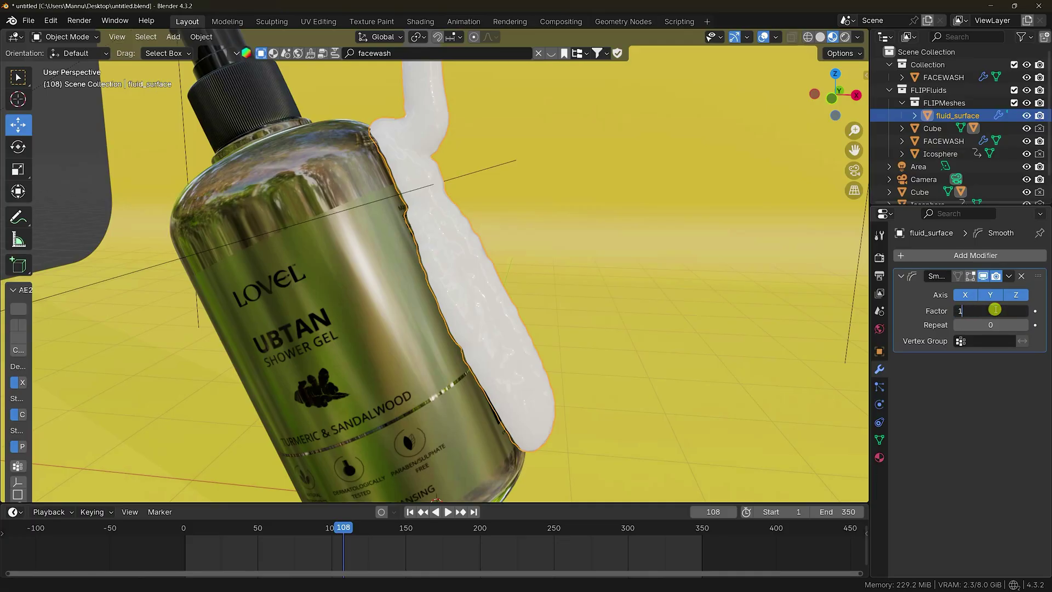
type("1")
key("Return")
left_click(985, 323)
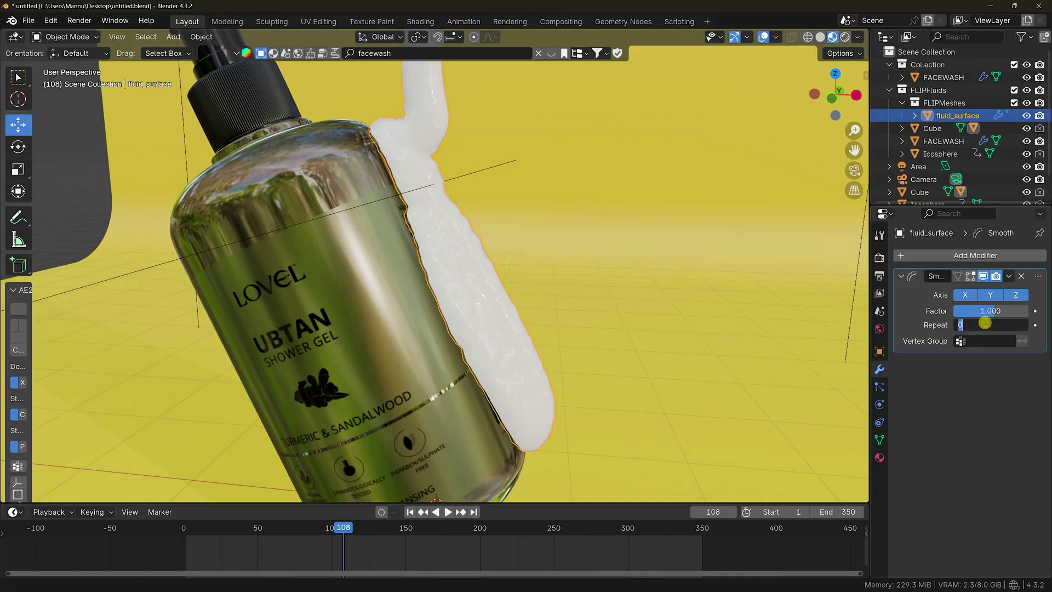
key("Return")
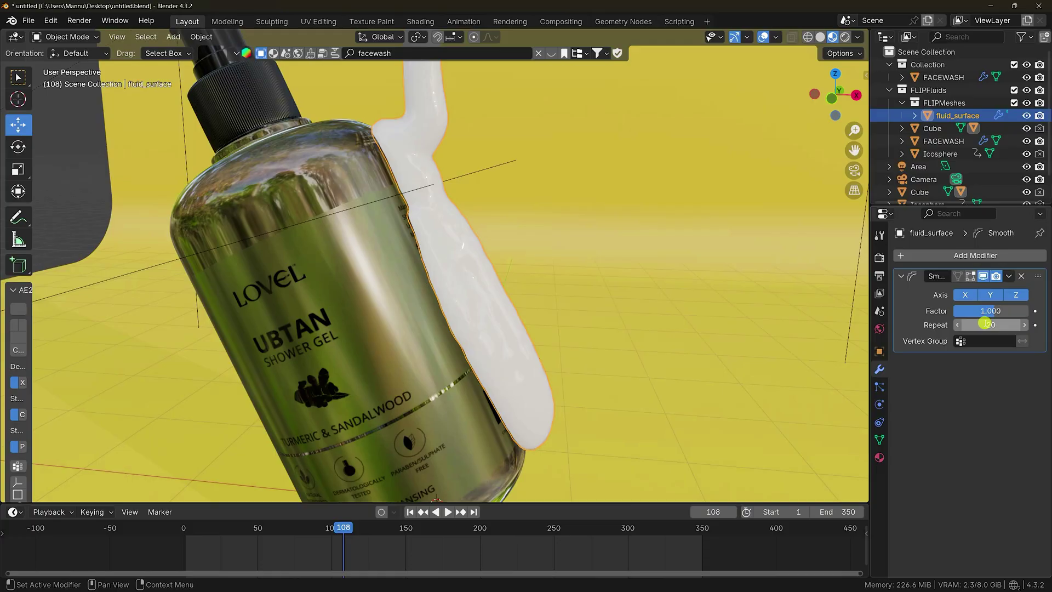
Inspect the smoothed pour around the bottle in solid viewport shading, and return the timeline to frame 1.
mouse_move(629, 348)
middle_mouse_down()
mouse_move(472, 373)
mouse_move(500, 369)
mouse_move(279, 182)
mouse_move(281, 196)
mouse_move(347, 192)
mouse_move(265, 171)
mouse_move(282, 183)
middle_mouse_up()
left_click(203, 81)
scroll(333, 160, "down", 3)
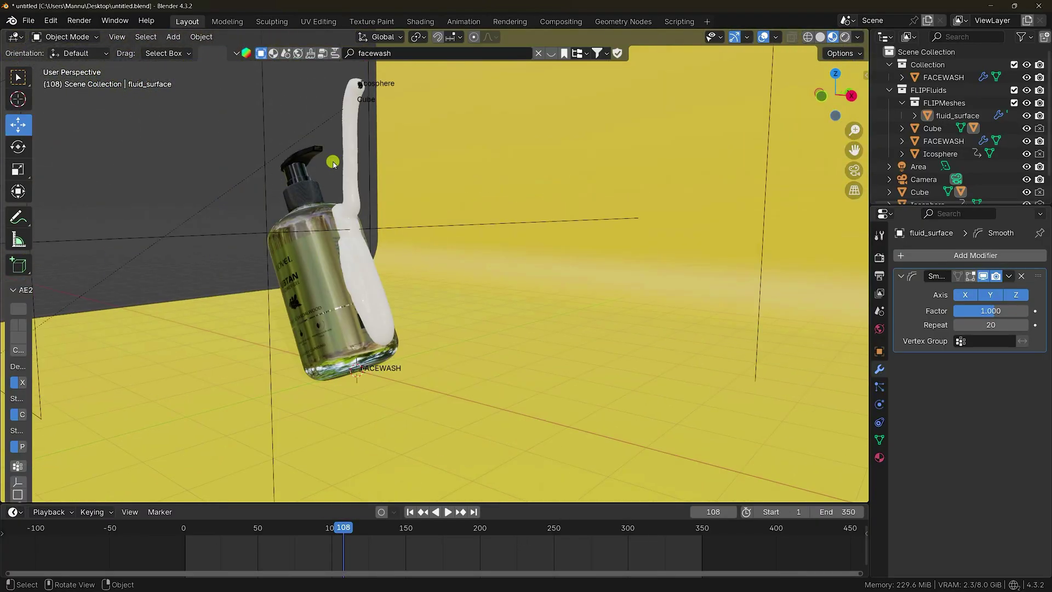
left_click(819, 36)
scroll(301, 206, "up", 6)
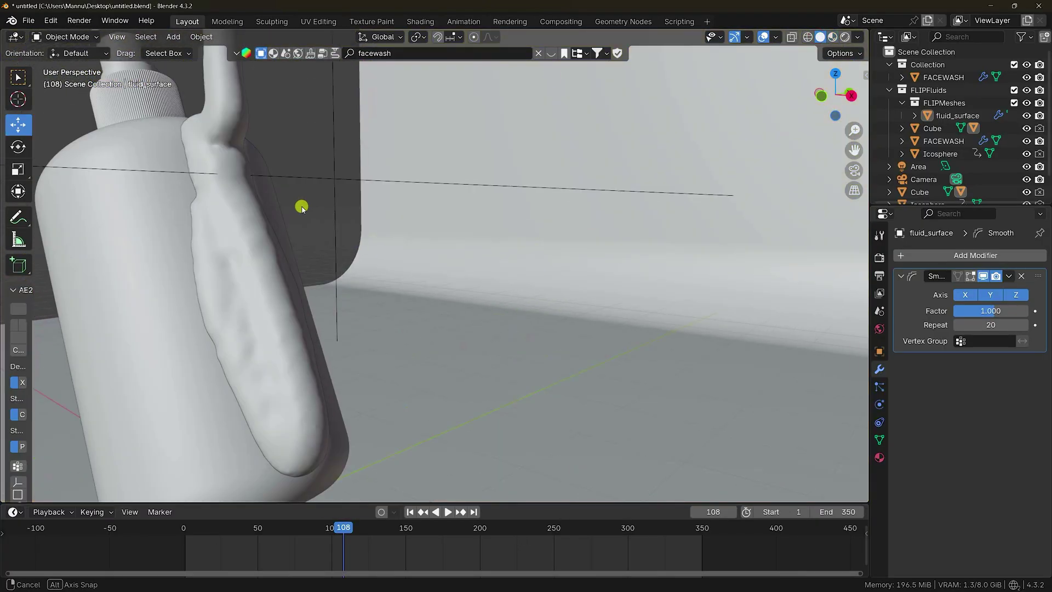
middle_click_drag(300, 206, 327, 213)
scroll(327, 213, "down", 8)
scroll(445, 245, "up", 5)
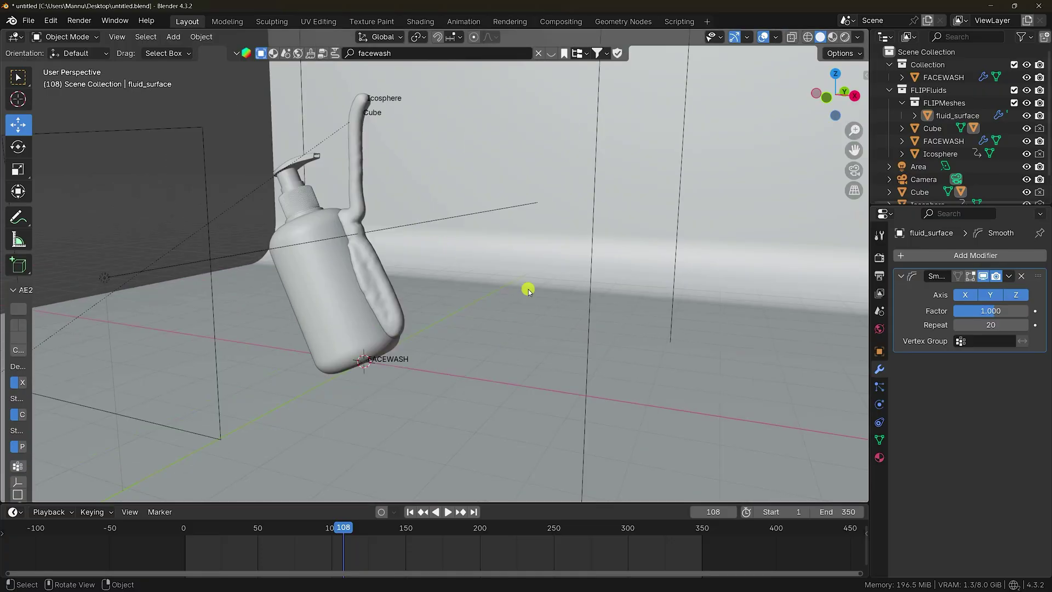
left_click(410, 512)
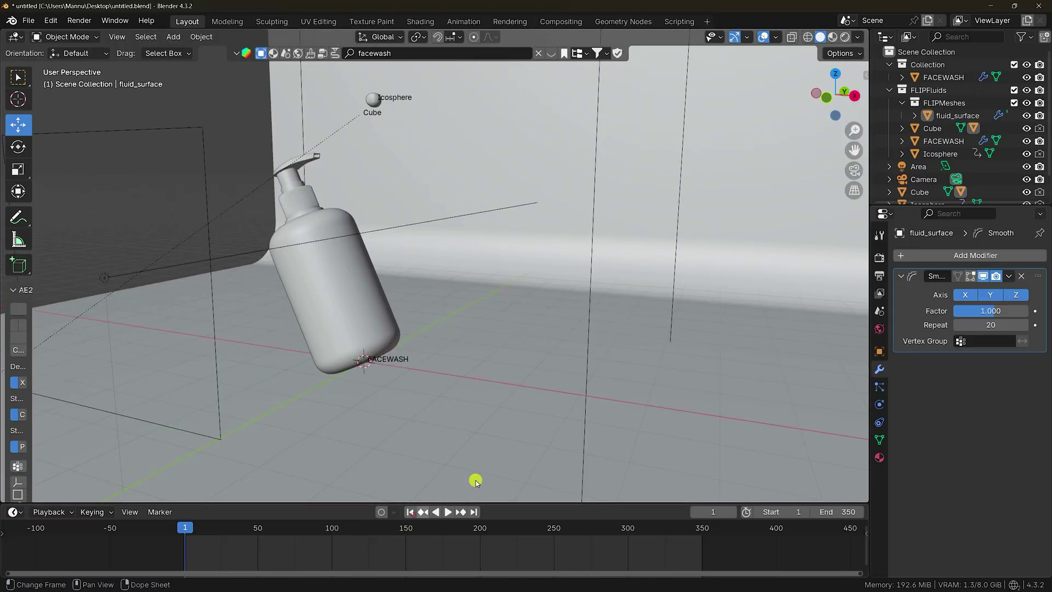
Stop the running bake of the FLIP Fluids domain cube and reset it.
scroll(239, 140, "down", 8)
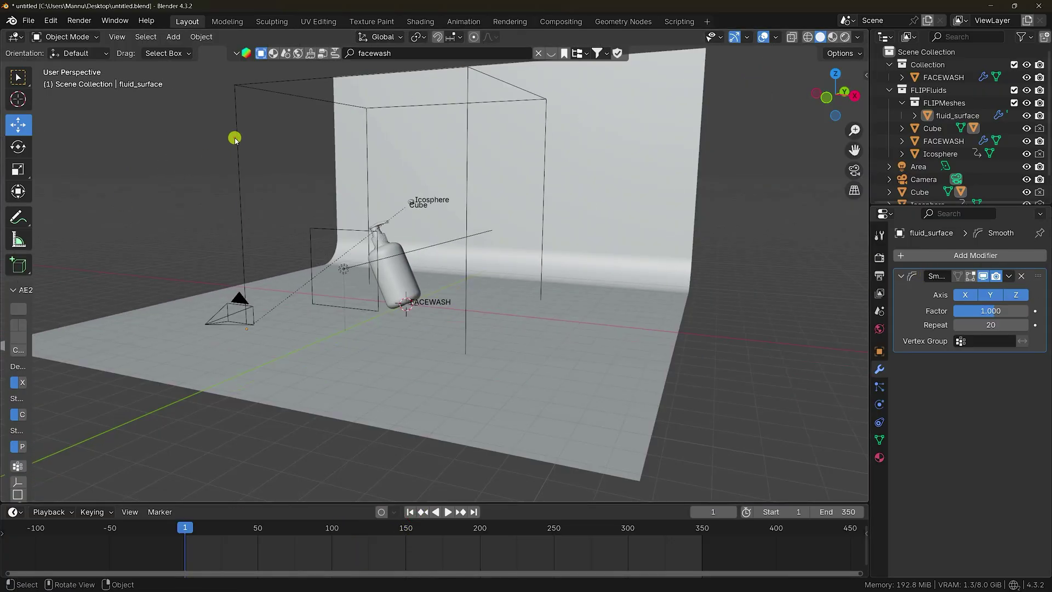
left_click(234, 138)
left_click(879, 405)
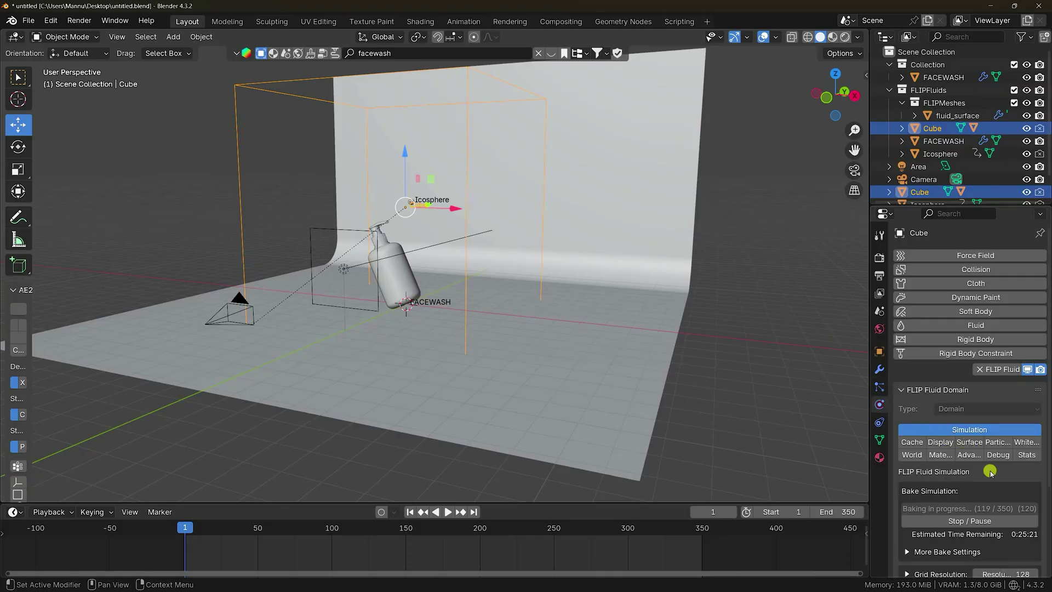
left_click(962, 521)
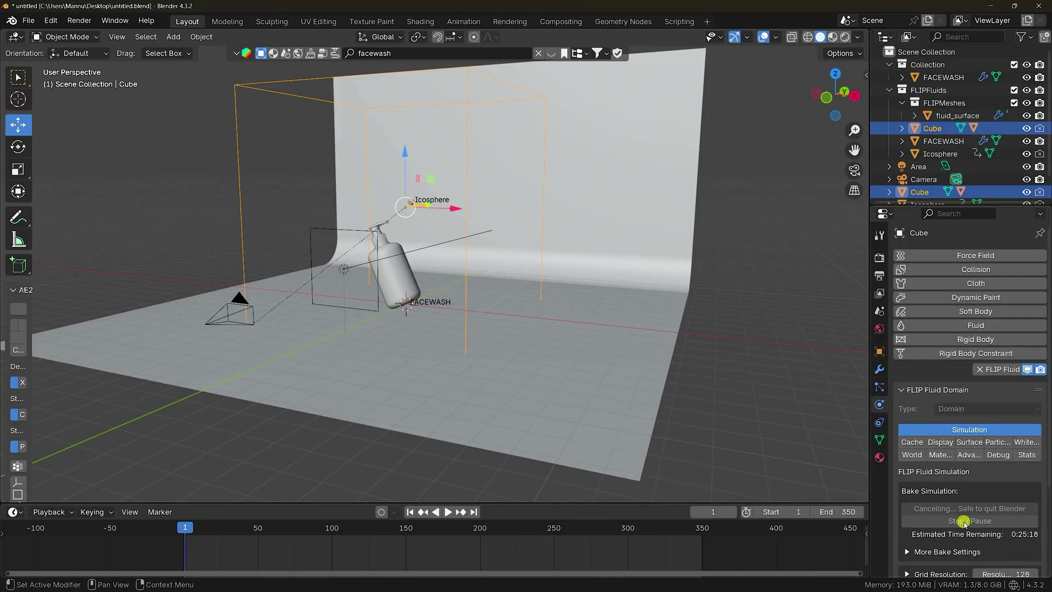
scroll(973, 520, "down", 2)
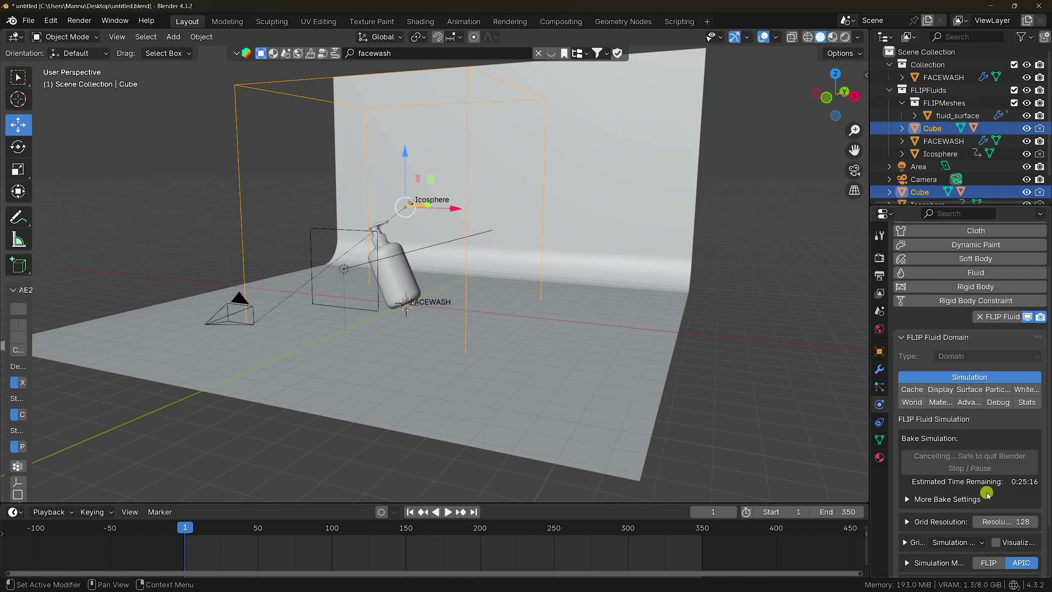
scroll(986, 493, "down", 2)
left_click(1007, 404)
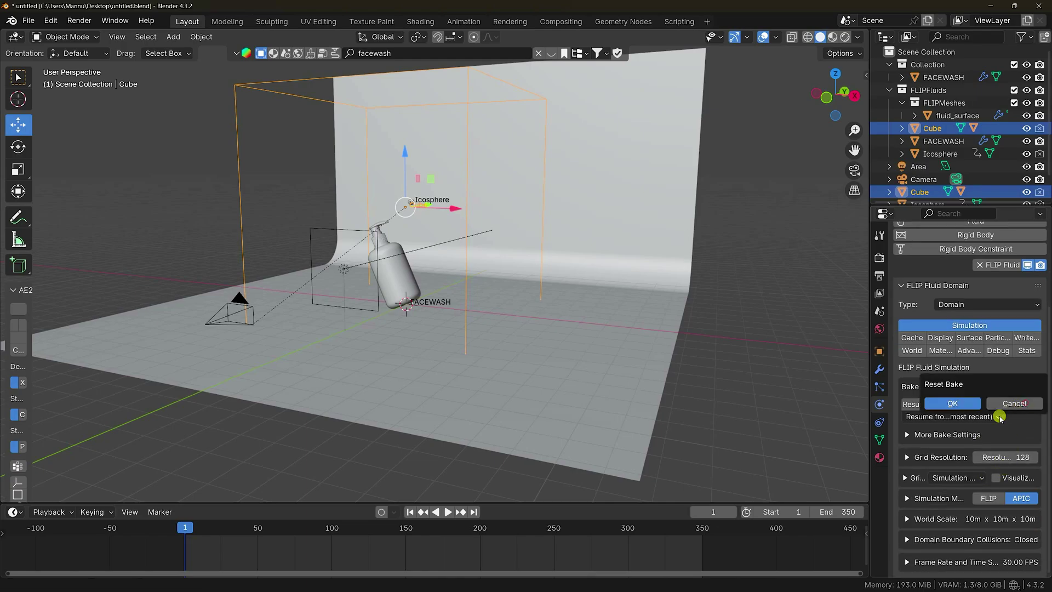
left_click(967, 403)
Set the domain's grid resolution to 360, start a new bake, and view the scene through the camera.
left_click(1008, 458)
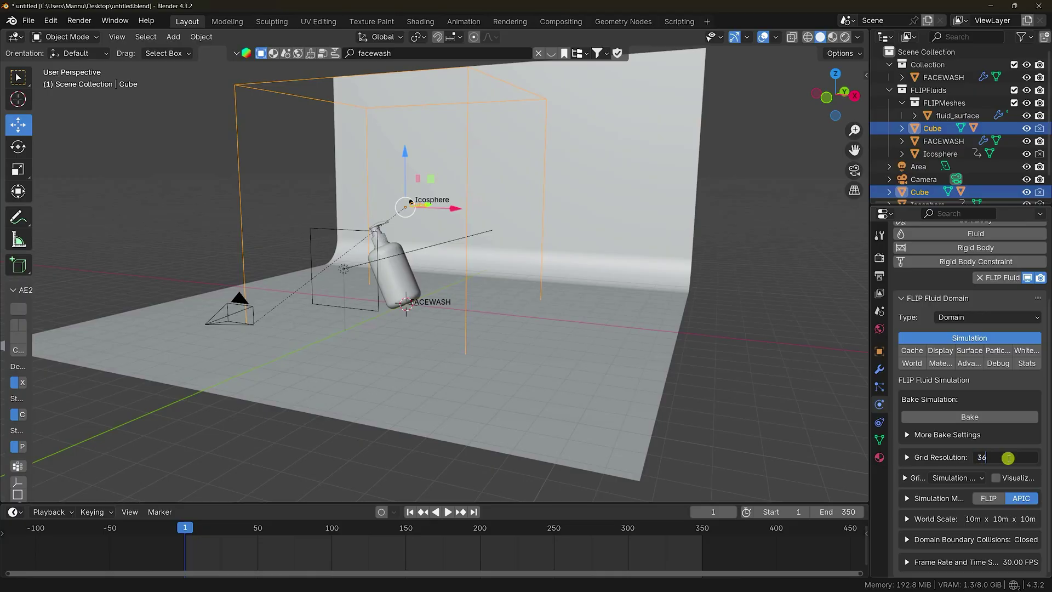
key("Return")
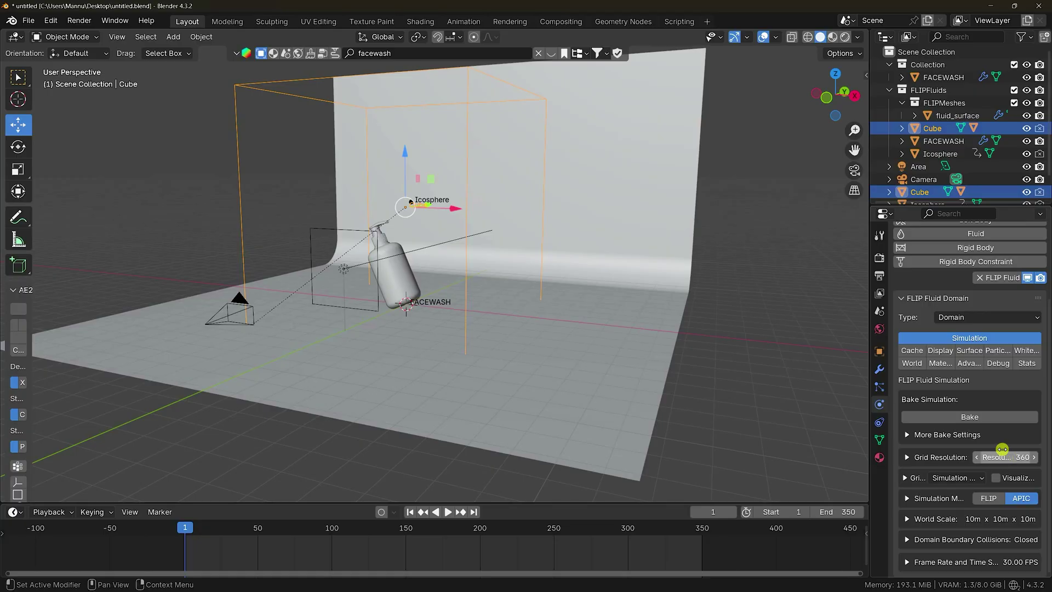
left_click(974, 418)
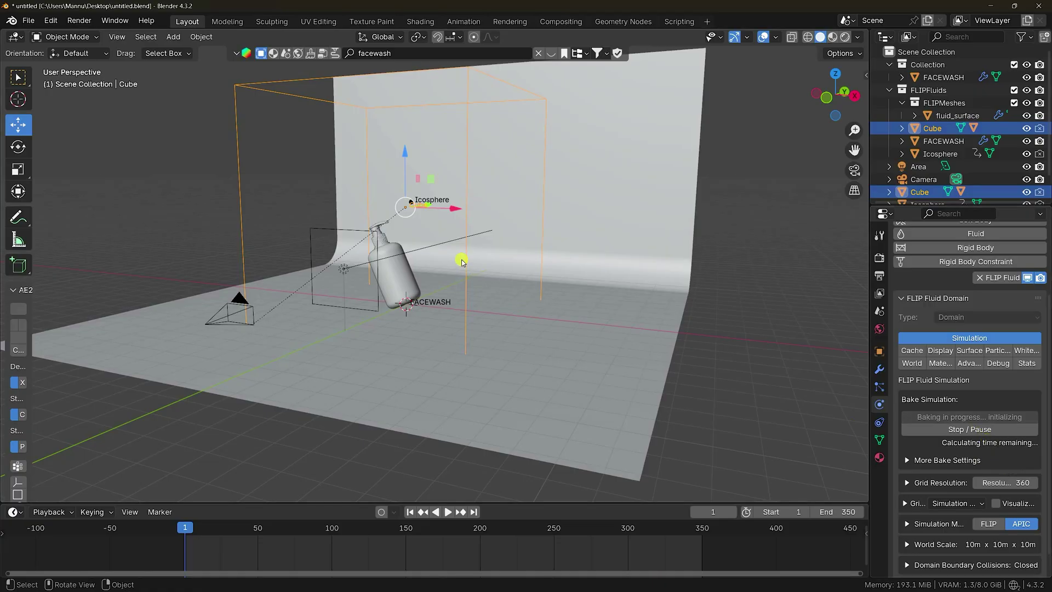
key("KP_0")
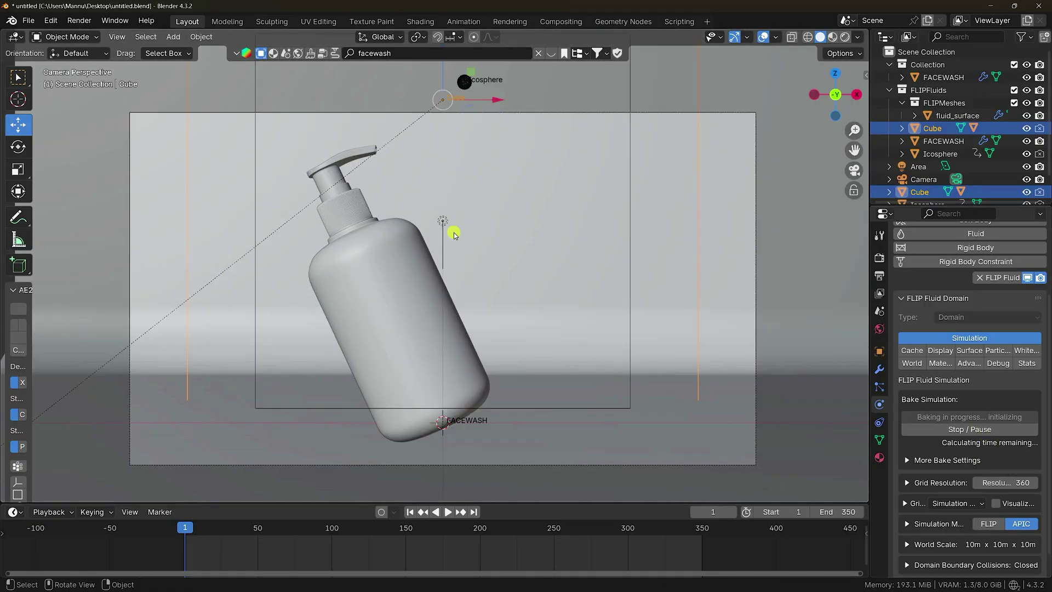